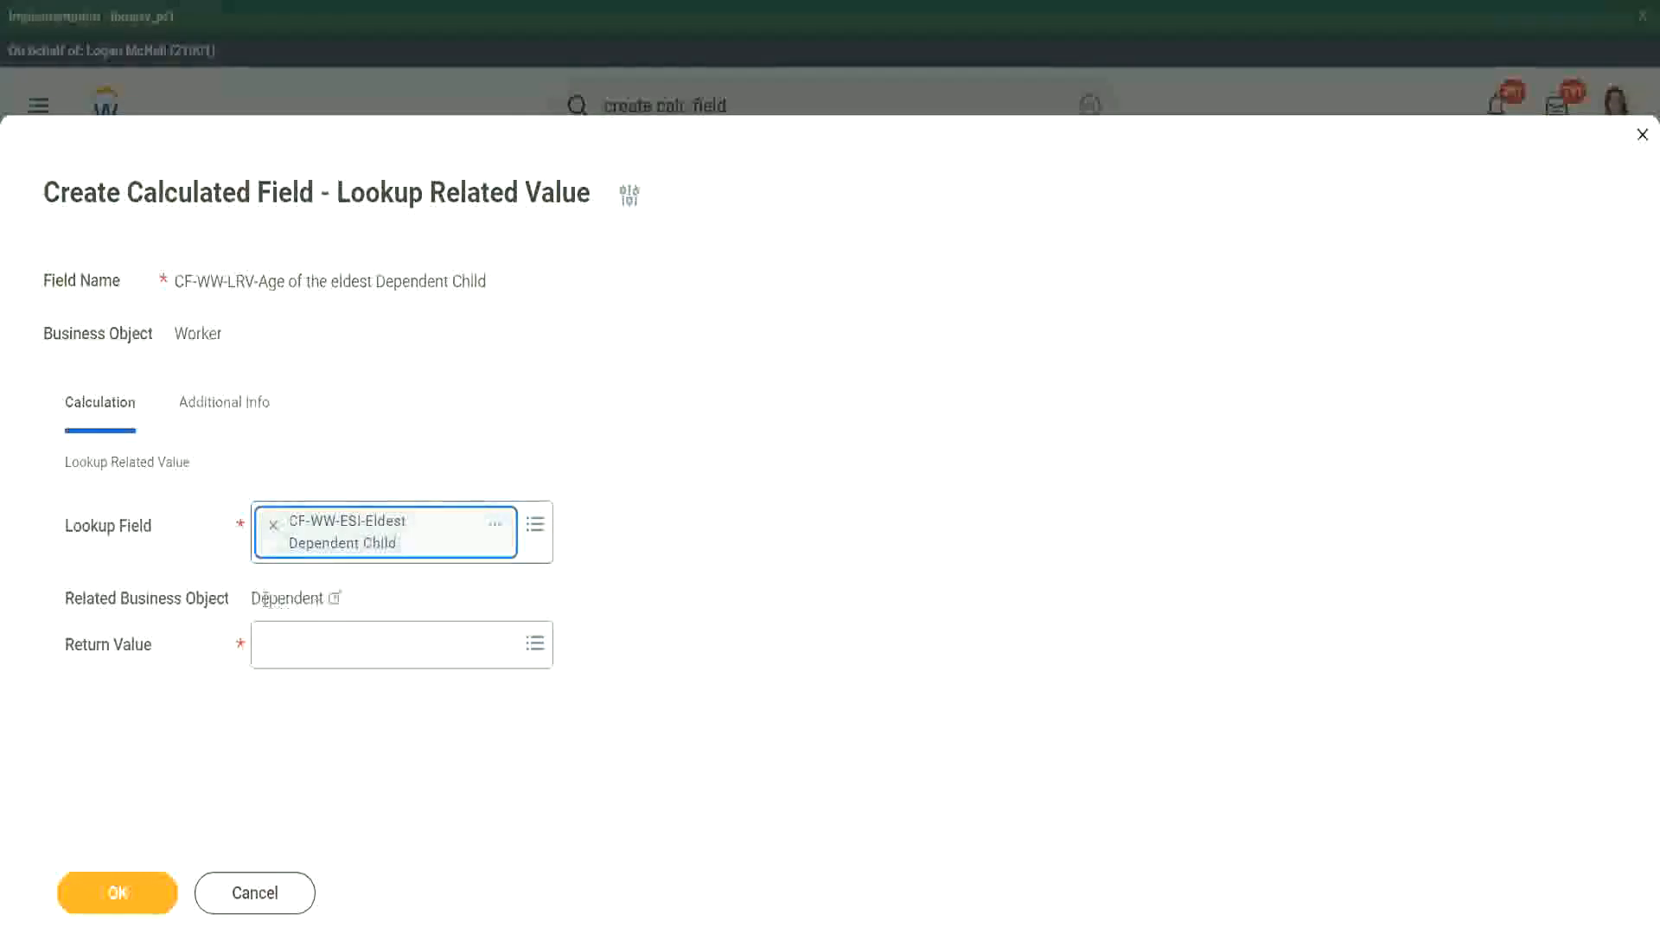
- Review the details of the CF-WW-ESI-Eldest Dependent Child lookup field and check its related business object
{"action": "left_click_drag", "start_coordinate": [253, 598], "coordinate": [330, 600]}
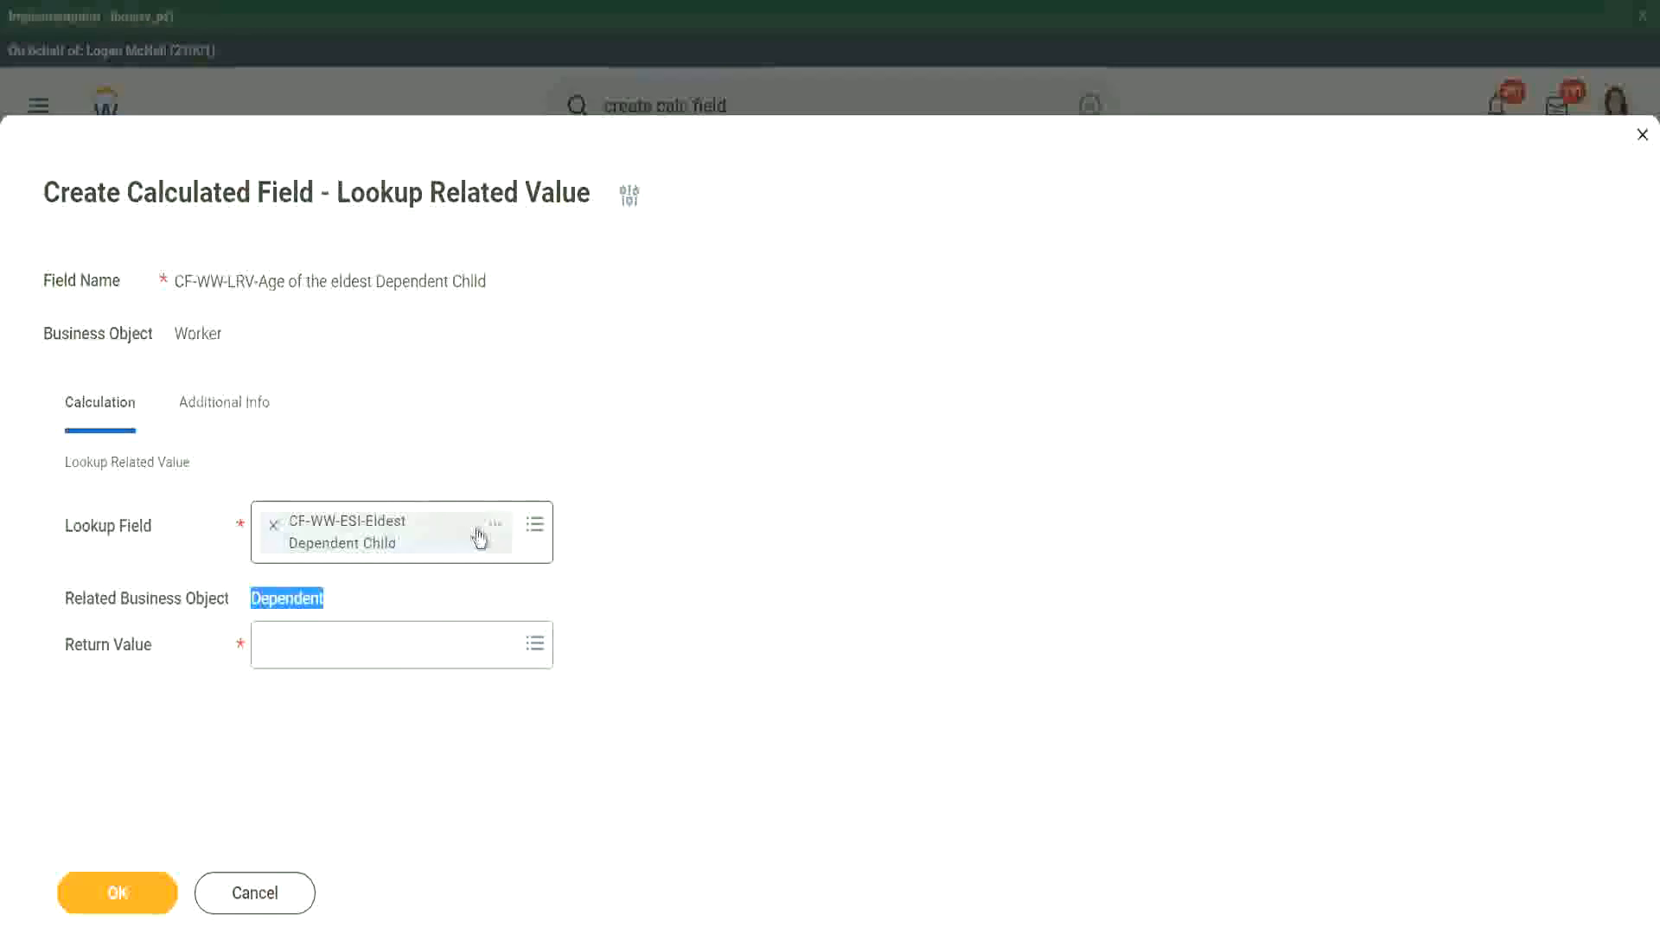
{"action": "left_click", "coordinate": [494, 533]}
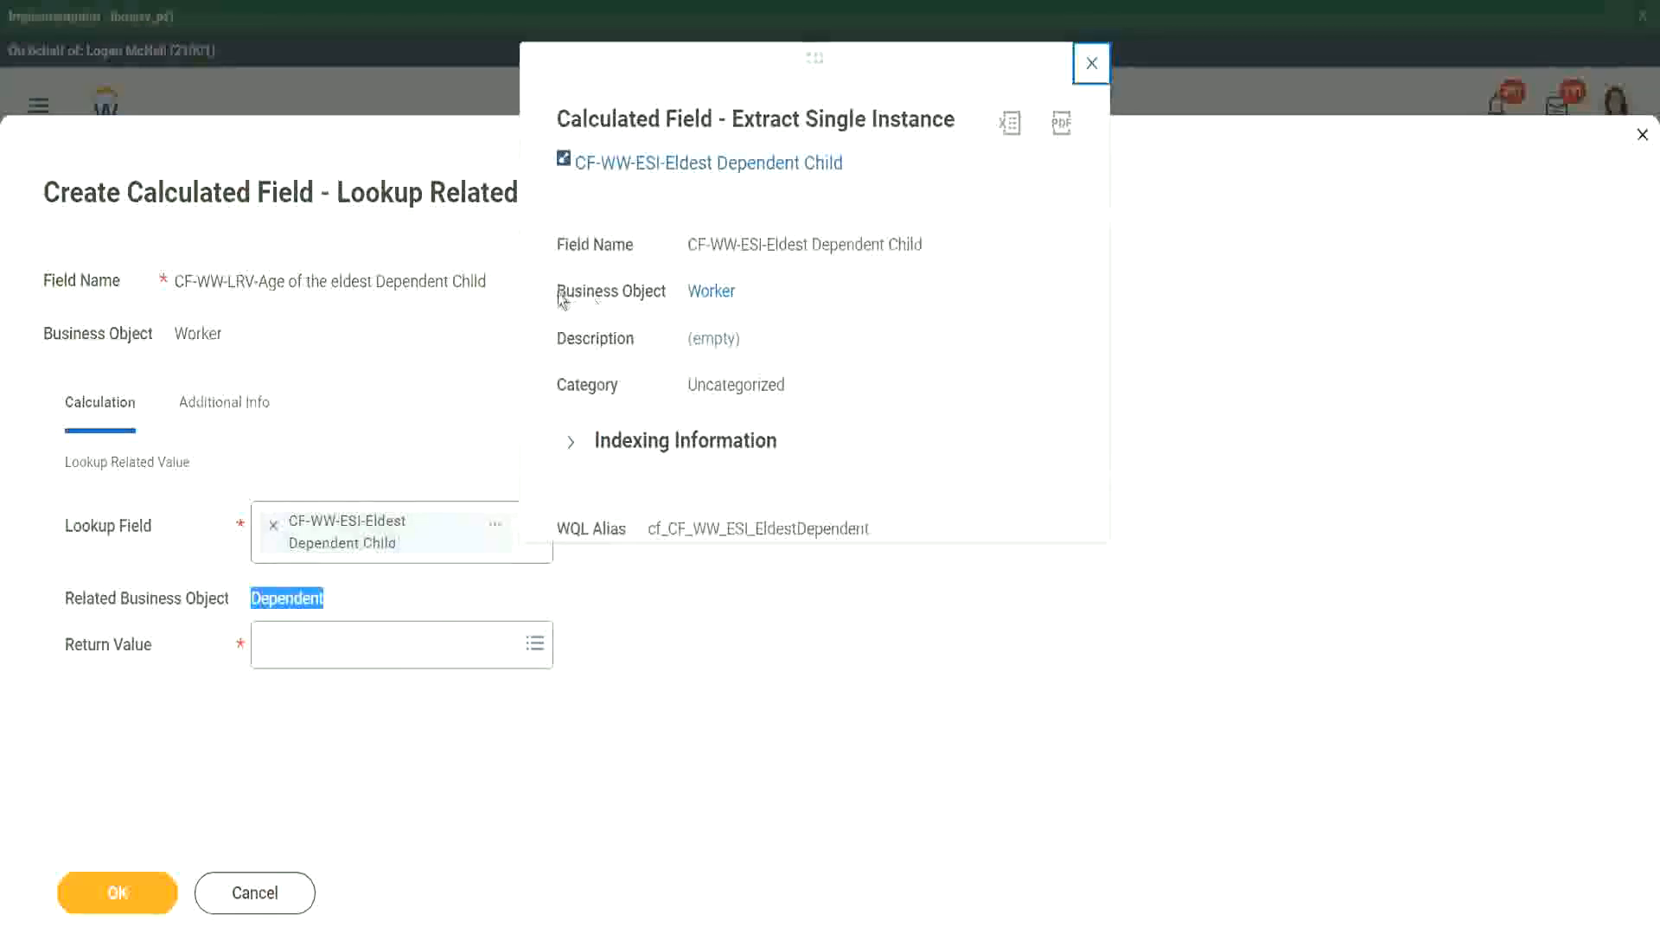
{"action": "left_click_drag", "start_coordinate": [557, 292], "coordinate": [668, 291]}
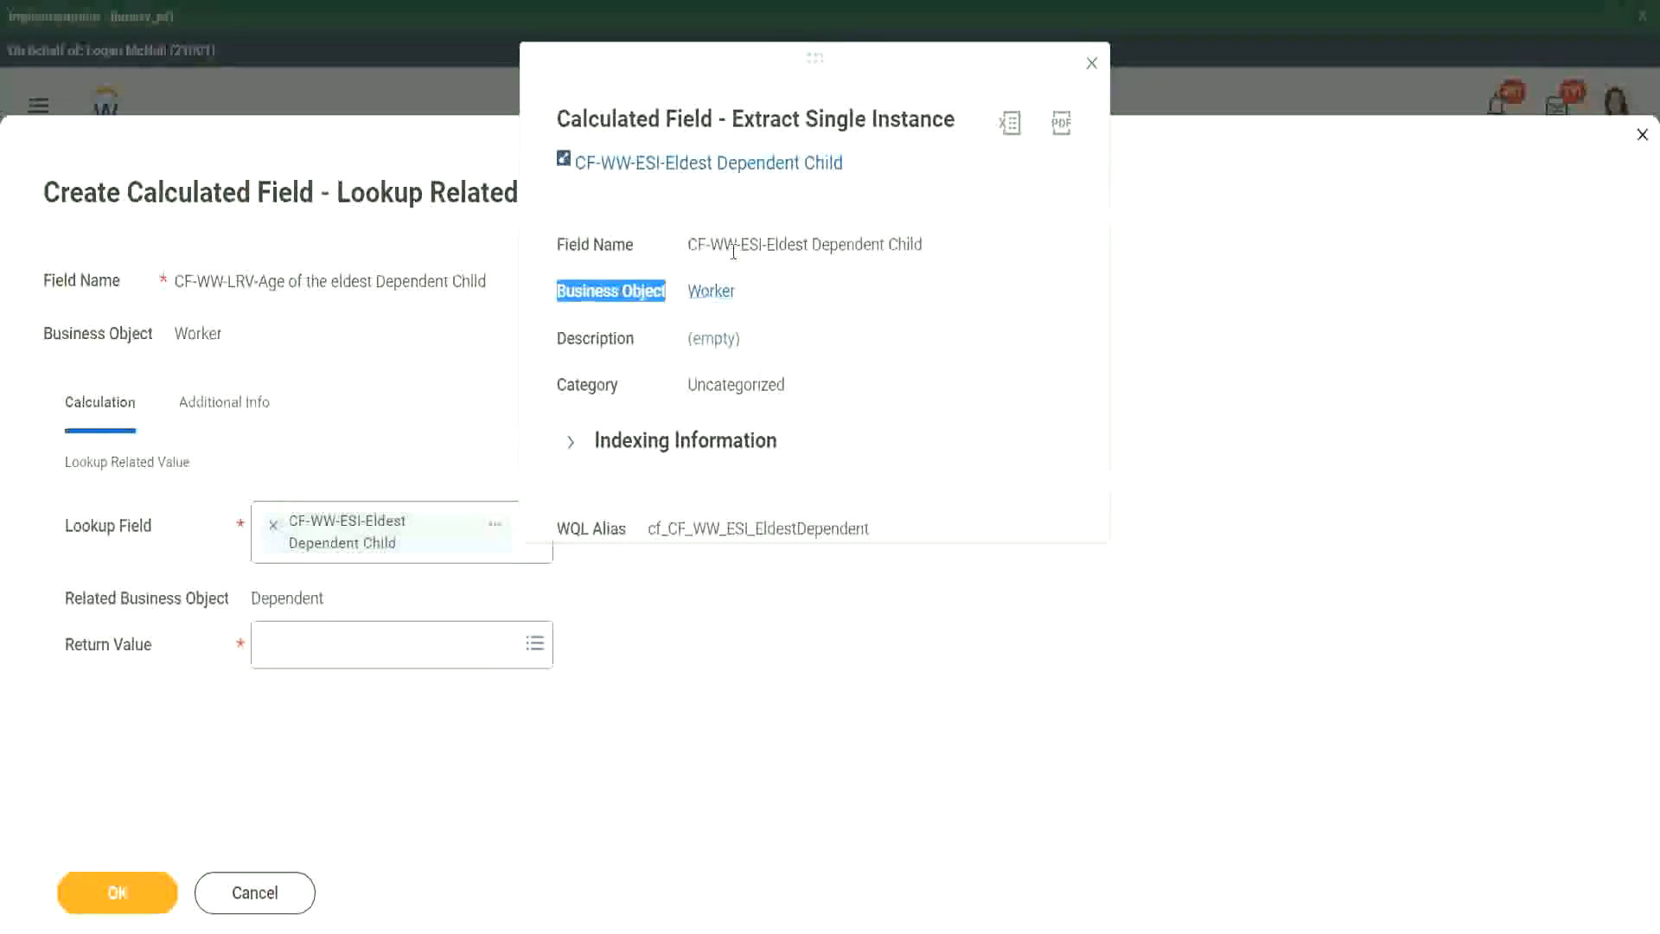
{"action": "left_click_drag", "start_coordinate": [748, 245], "coordinate": [796, 245]}
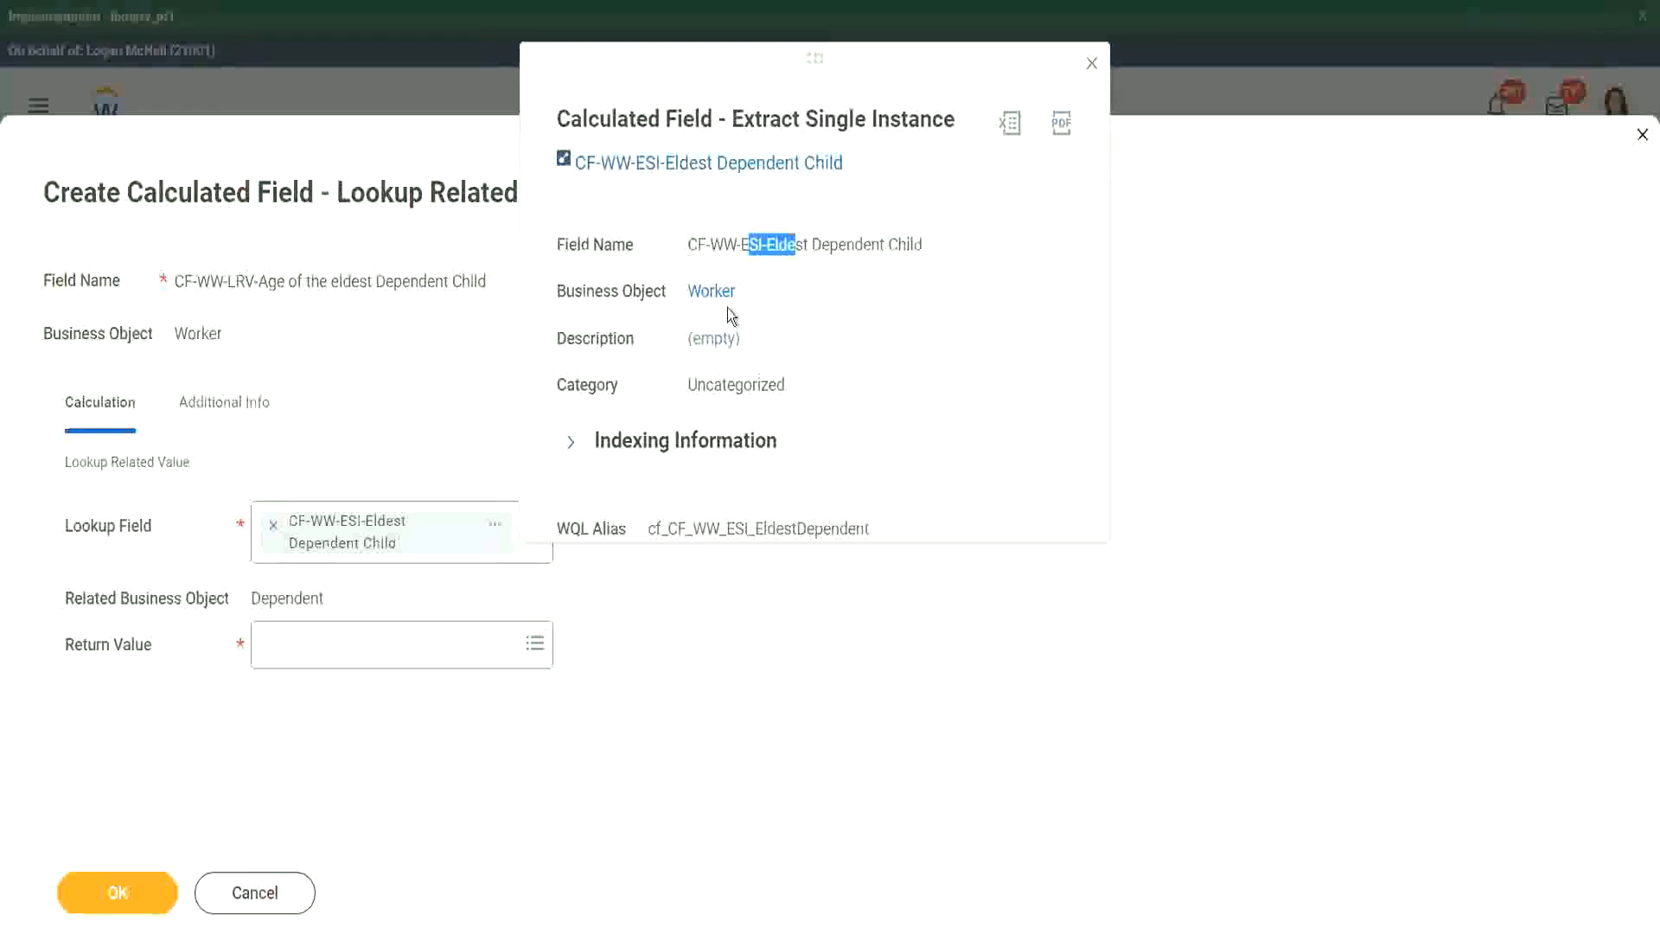
{"action": "left_click", "coordinate": [1015, 152]}
{"action": "left_click", "coordinate": [1092, 64]}
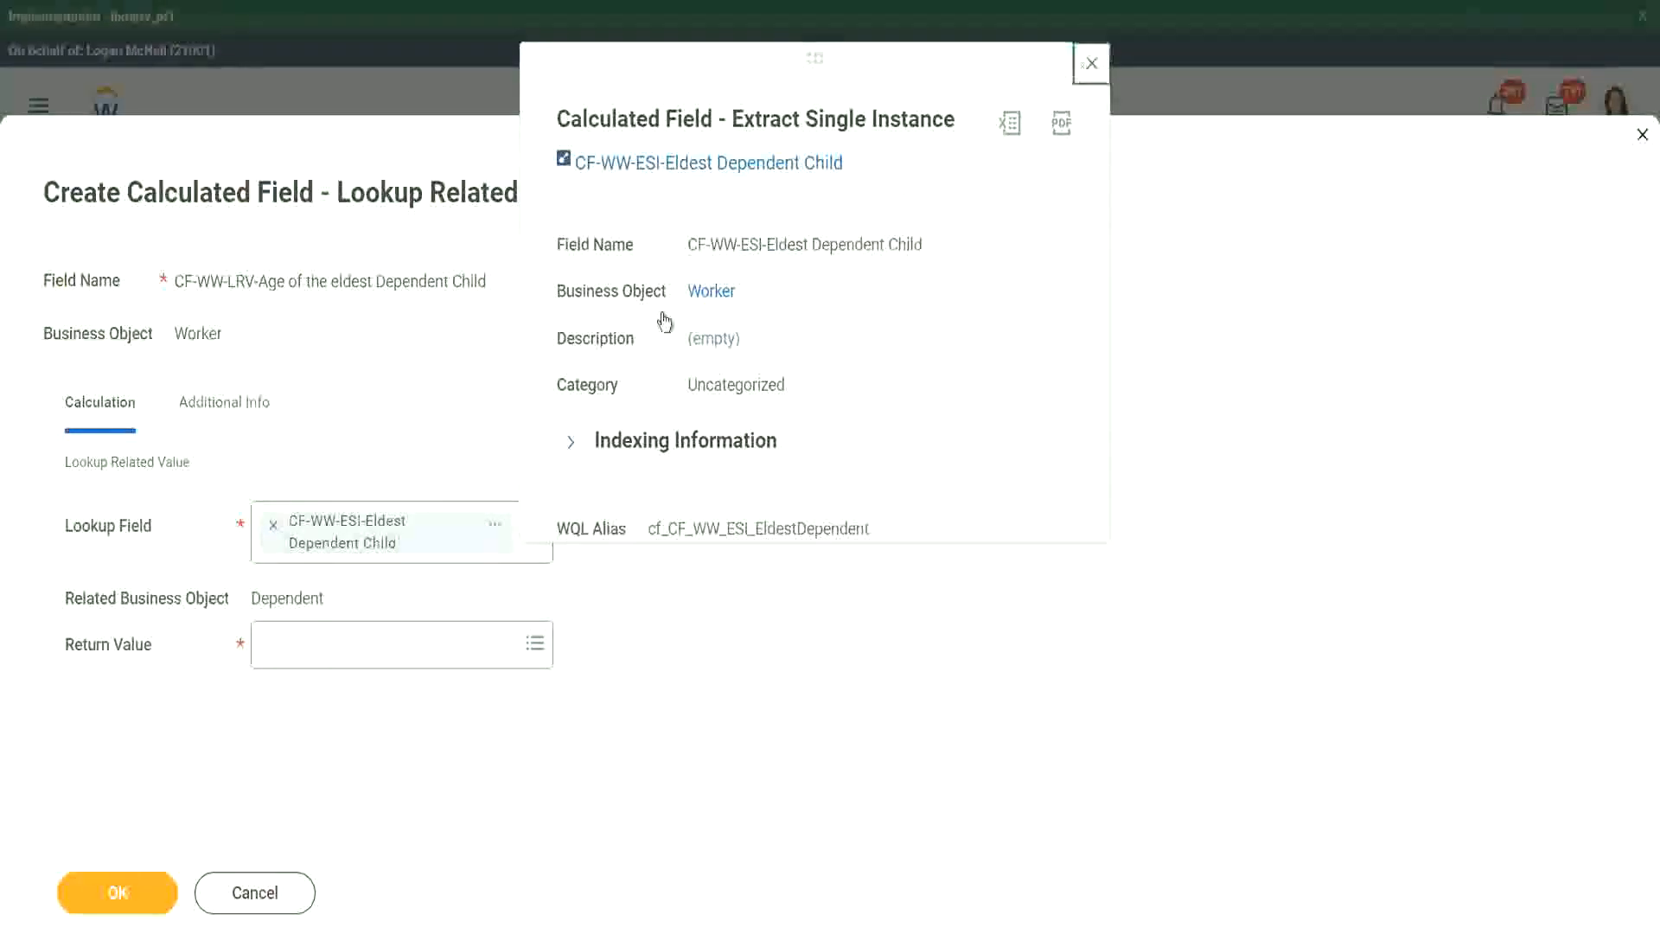
{"action": "left_click_drag", "start_coordinate": [252, 598], "coordinate": [325, 597]}
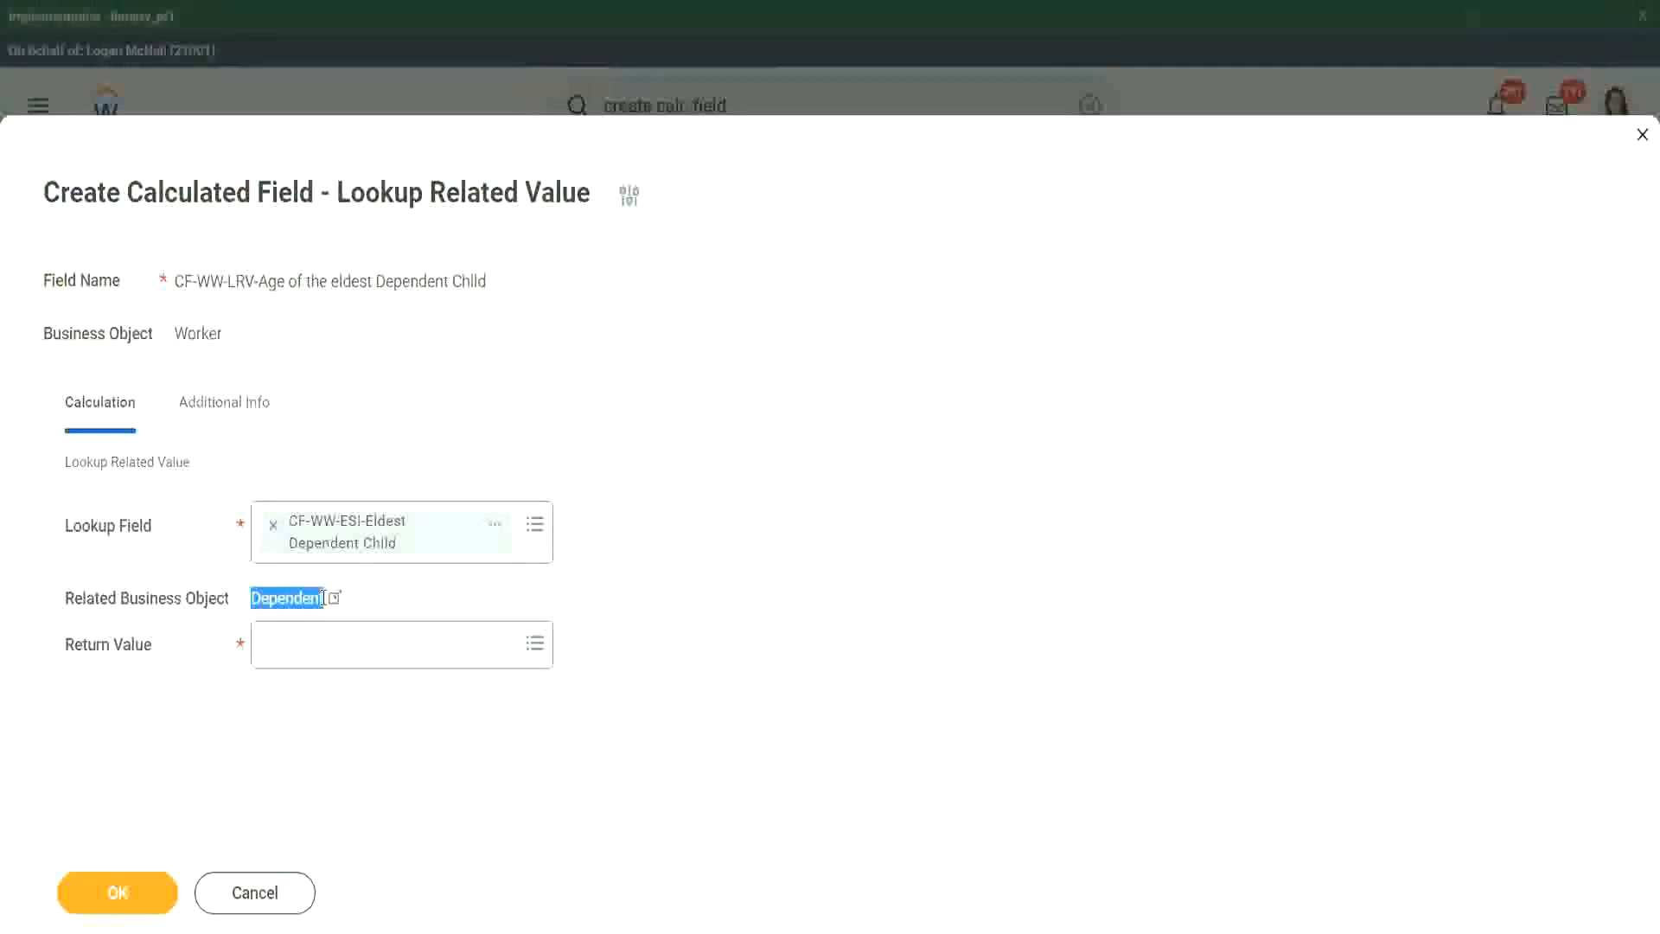
- Set the return value to the Age field, check its description, and save the Lookup Related Value calculated field
{"action": "left_click", "coordinate": [294, 651]}
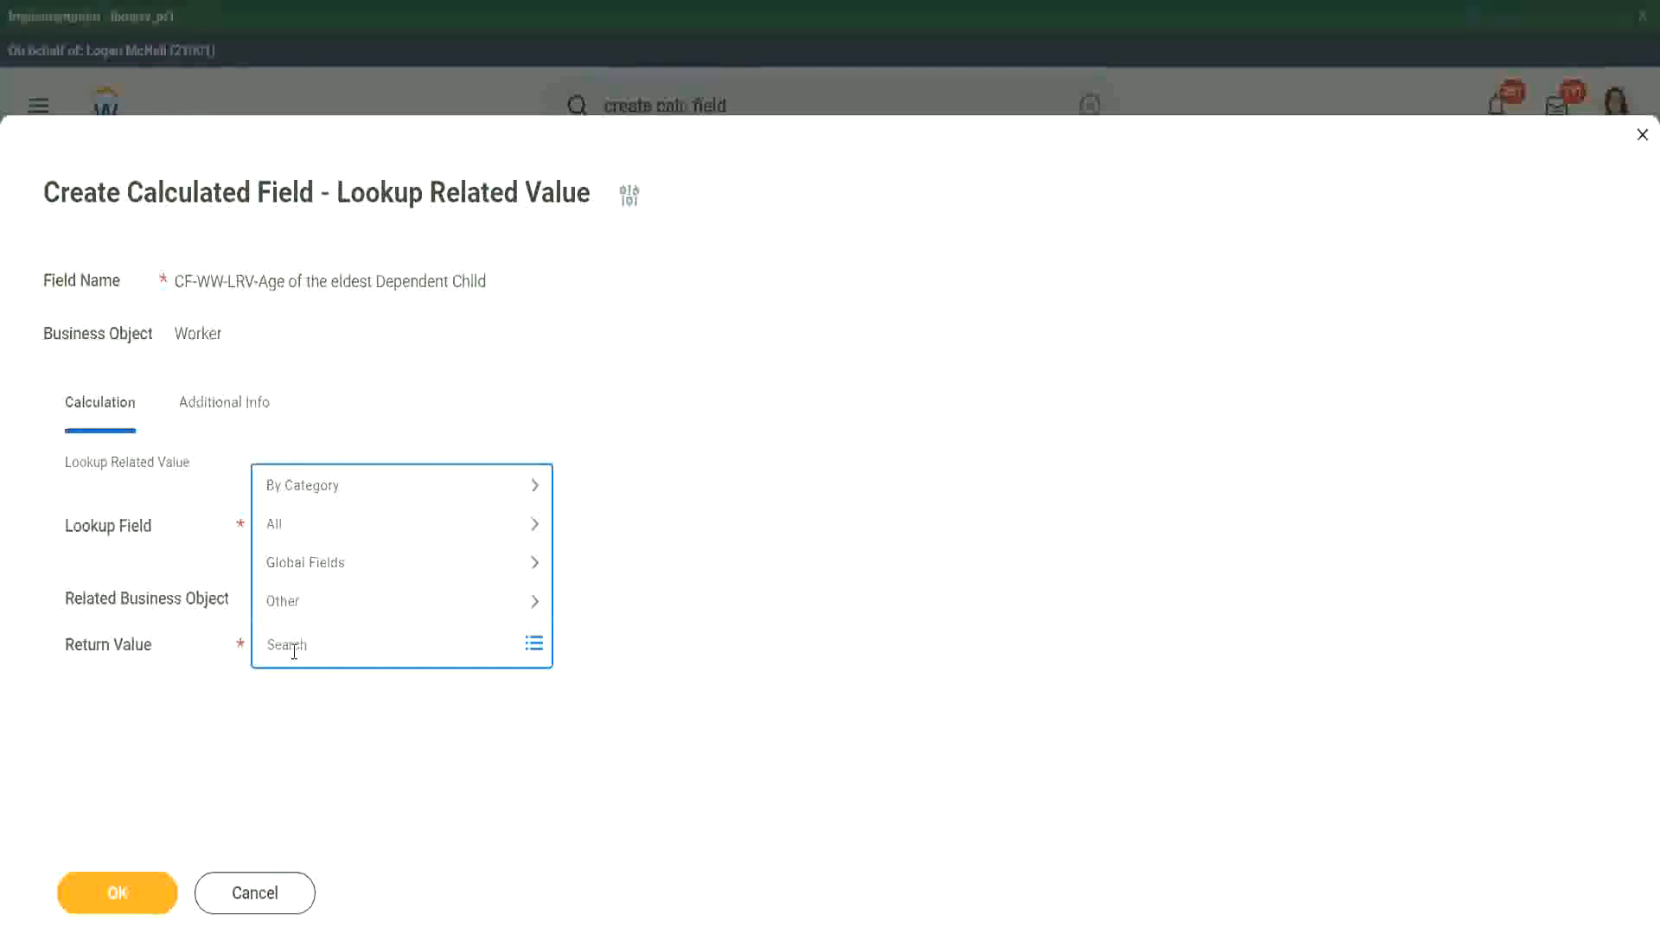
{"action": "type", "text": "age"}
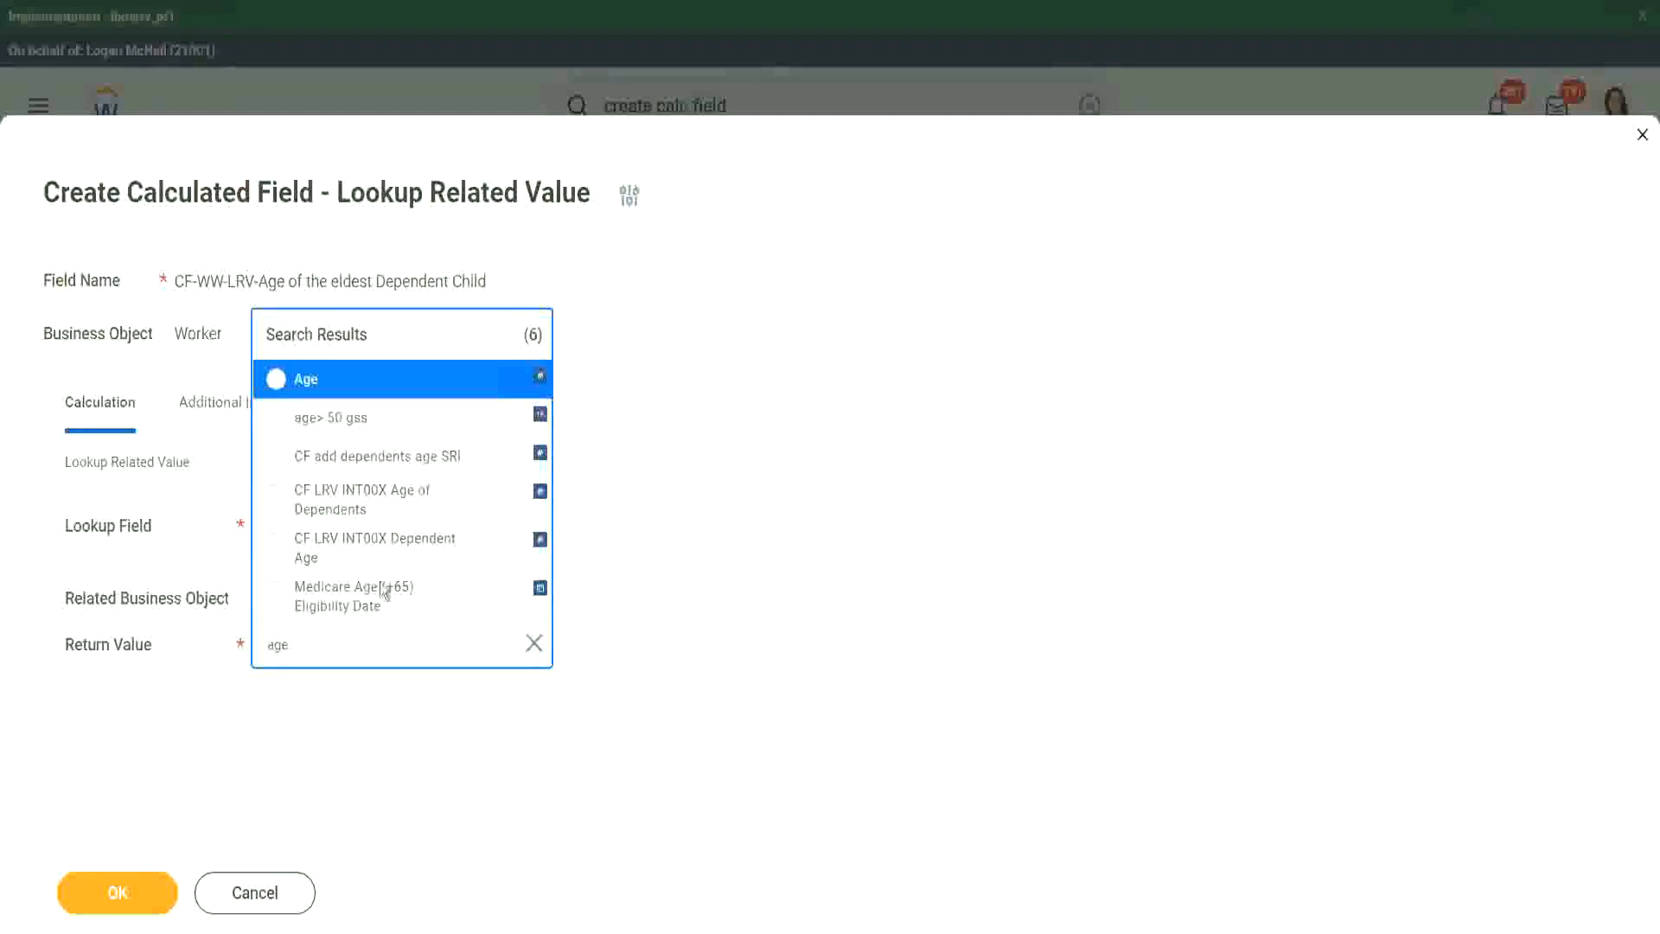
{"action": "left_click", "coordinate": [423, 391]}
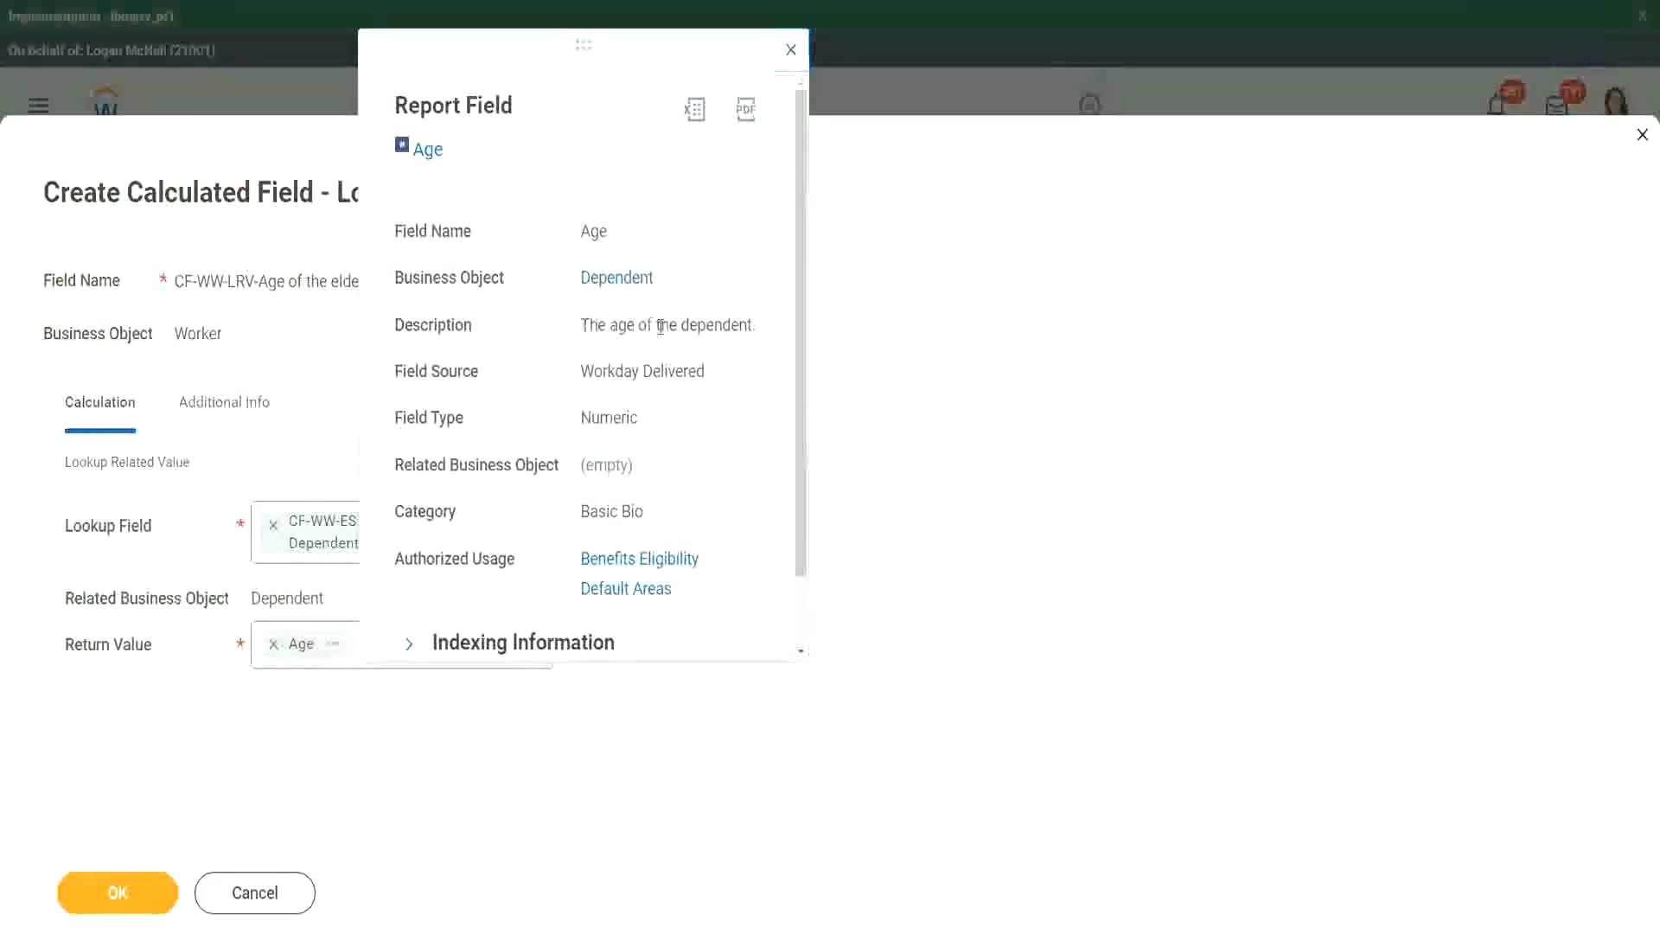
{"action": "left_click_drag", "start_coordinate": [580, 325], "coordinate": [754, 321]}
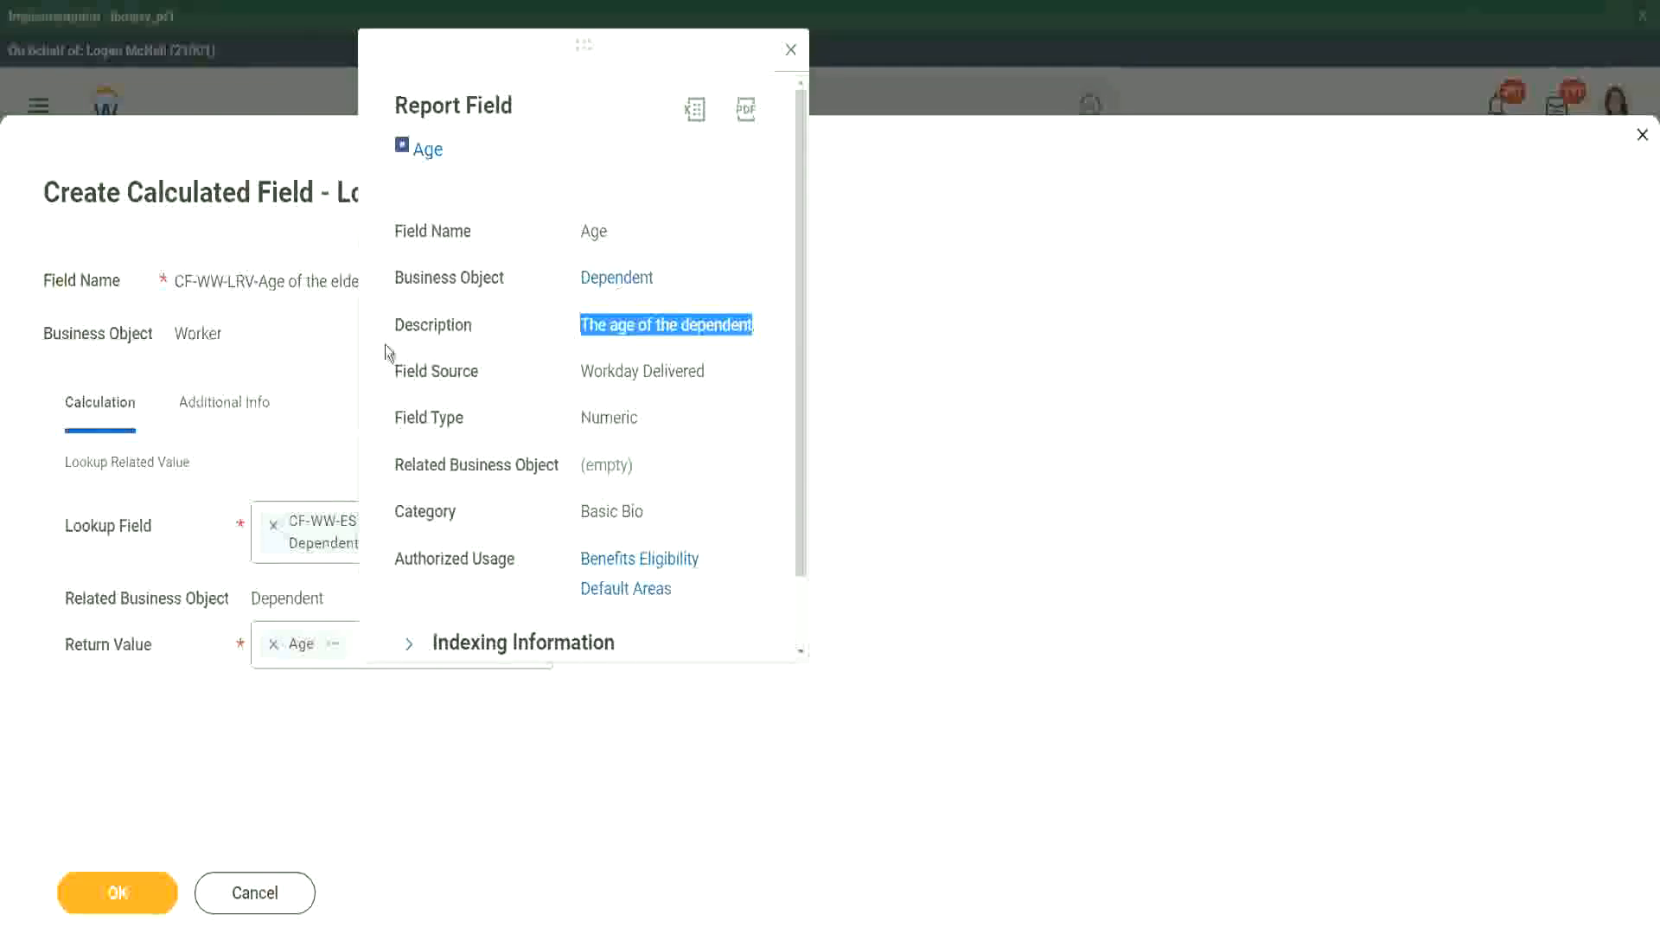
{"action": "left_click", "coordinate": [278, 370]}
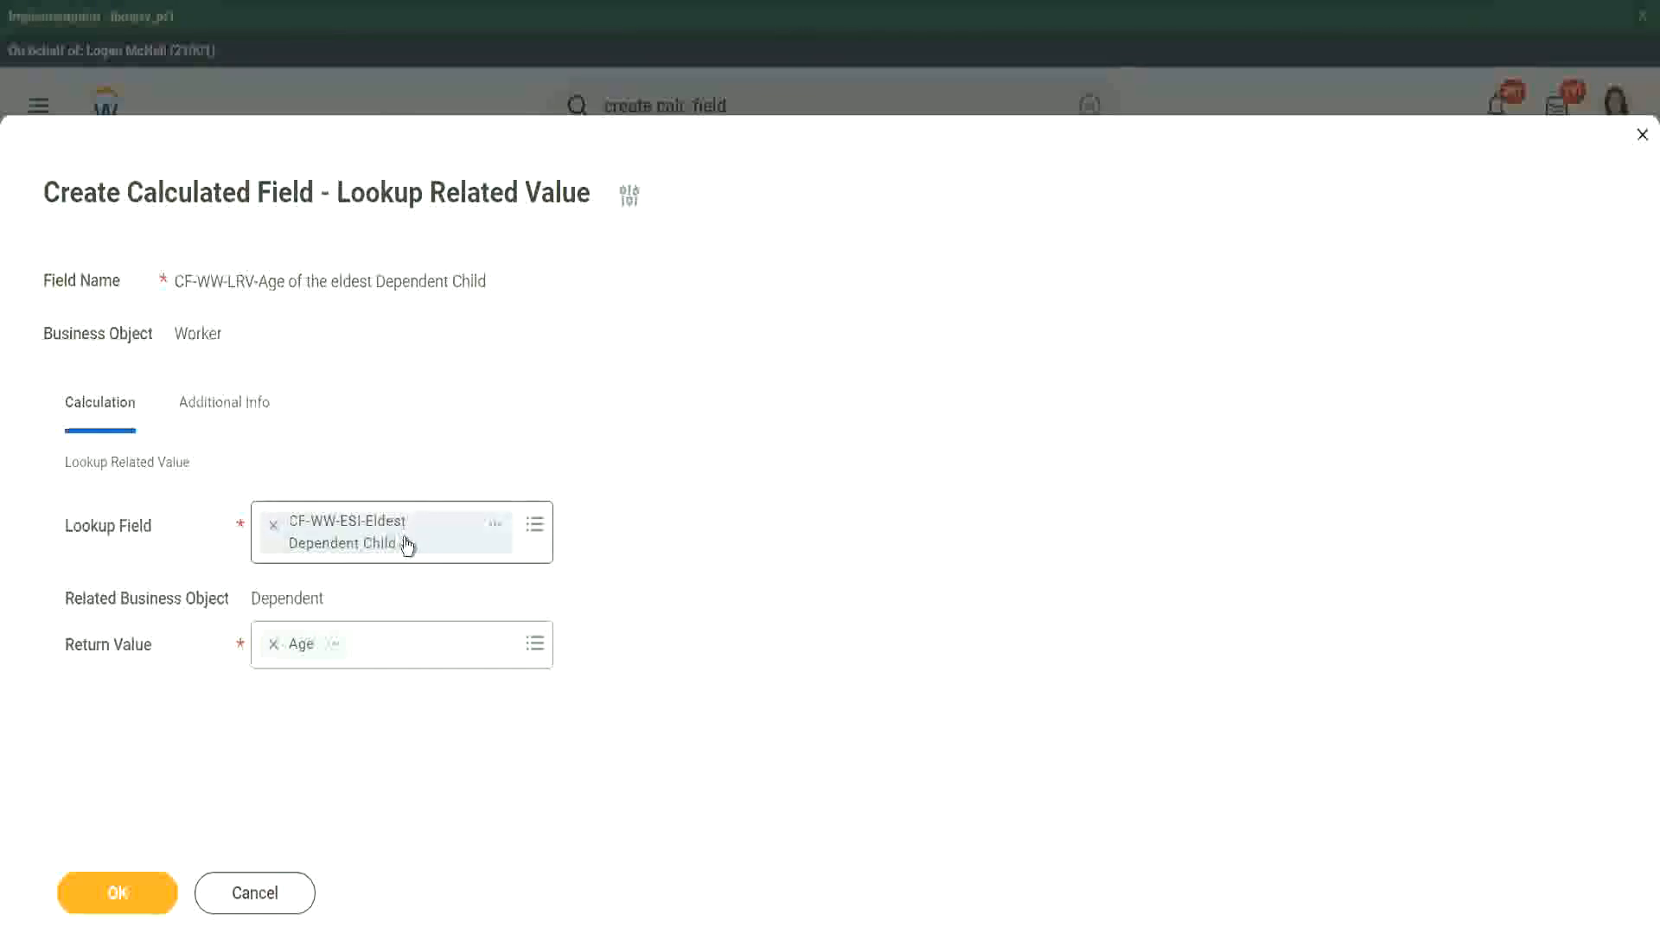
{"action": "left_click", "coordinate": [132, 892]}
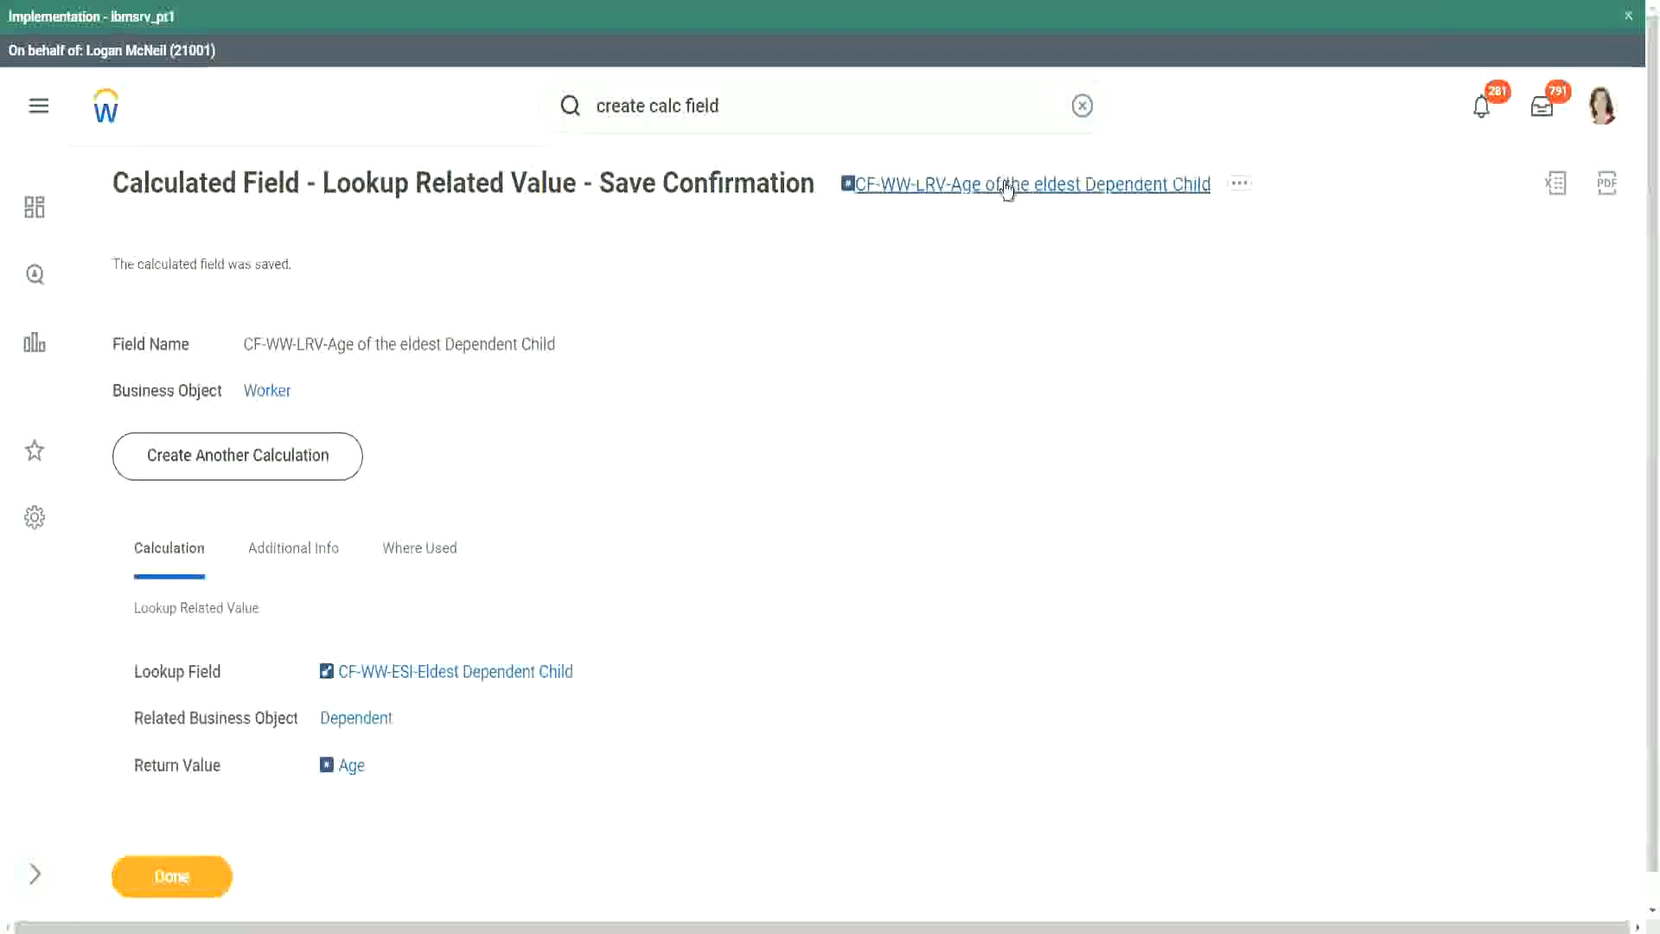
- Copy the name of the saved calculated field and finish the save confirmation
{"action": "right_click", "coordinate": [1003, 186]}
{"action": "left_click", "coordinate": [1042, 281]}
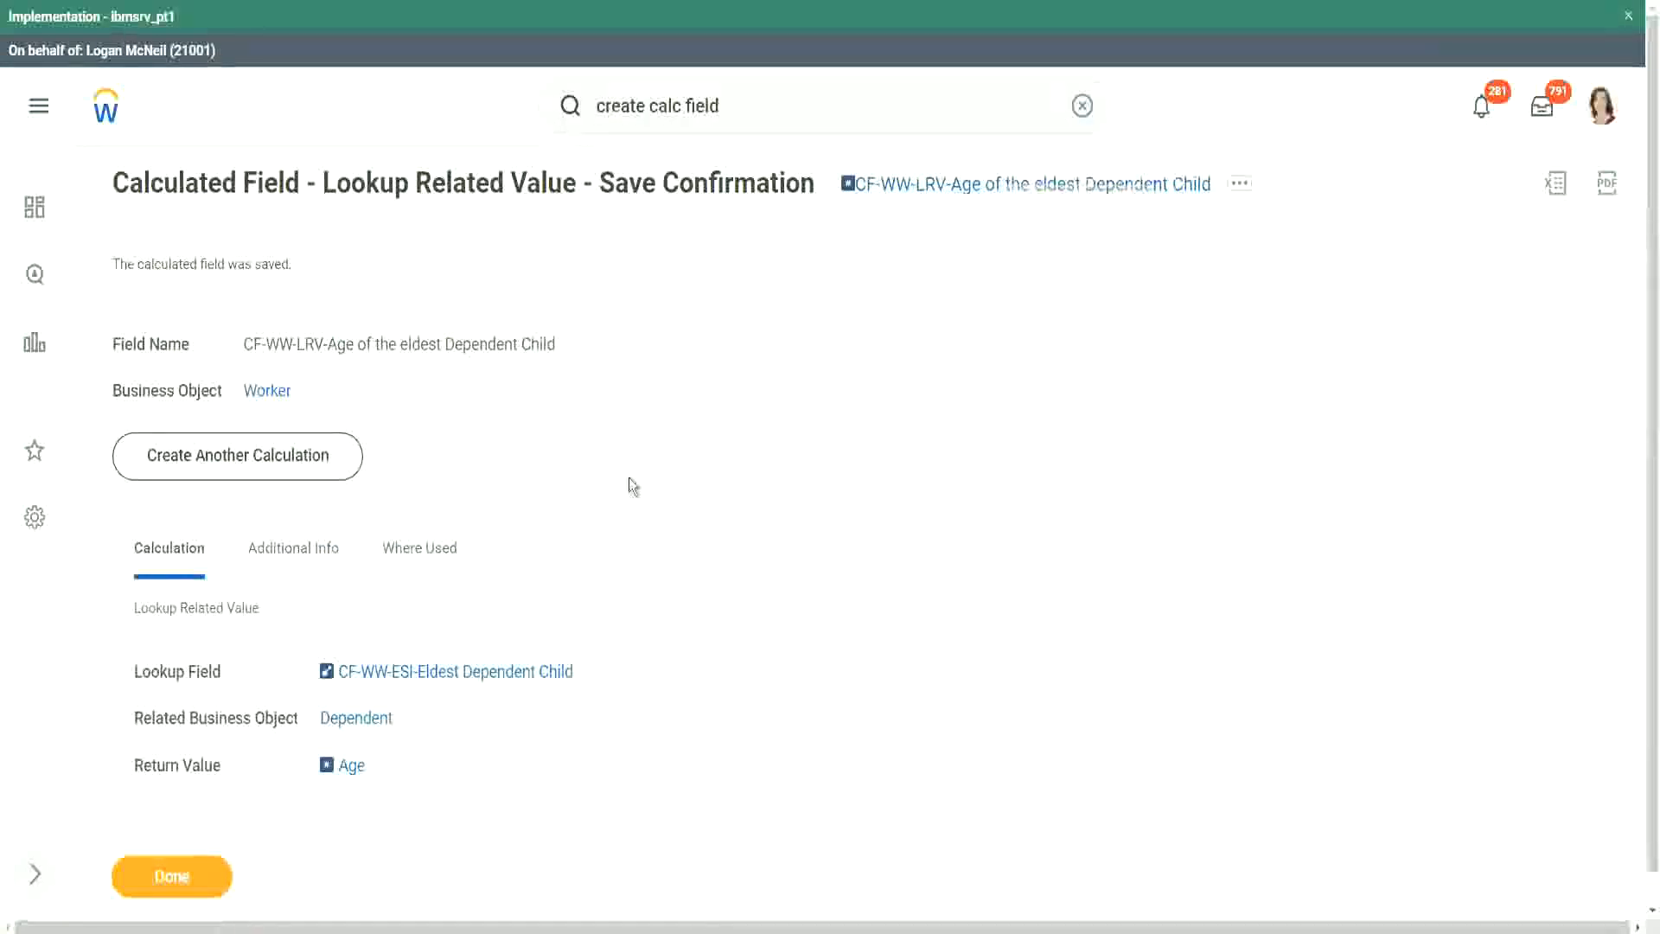
{"action": "left_click", "coordinate": [174, 873]}
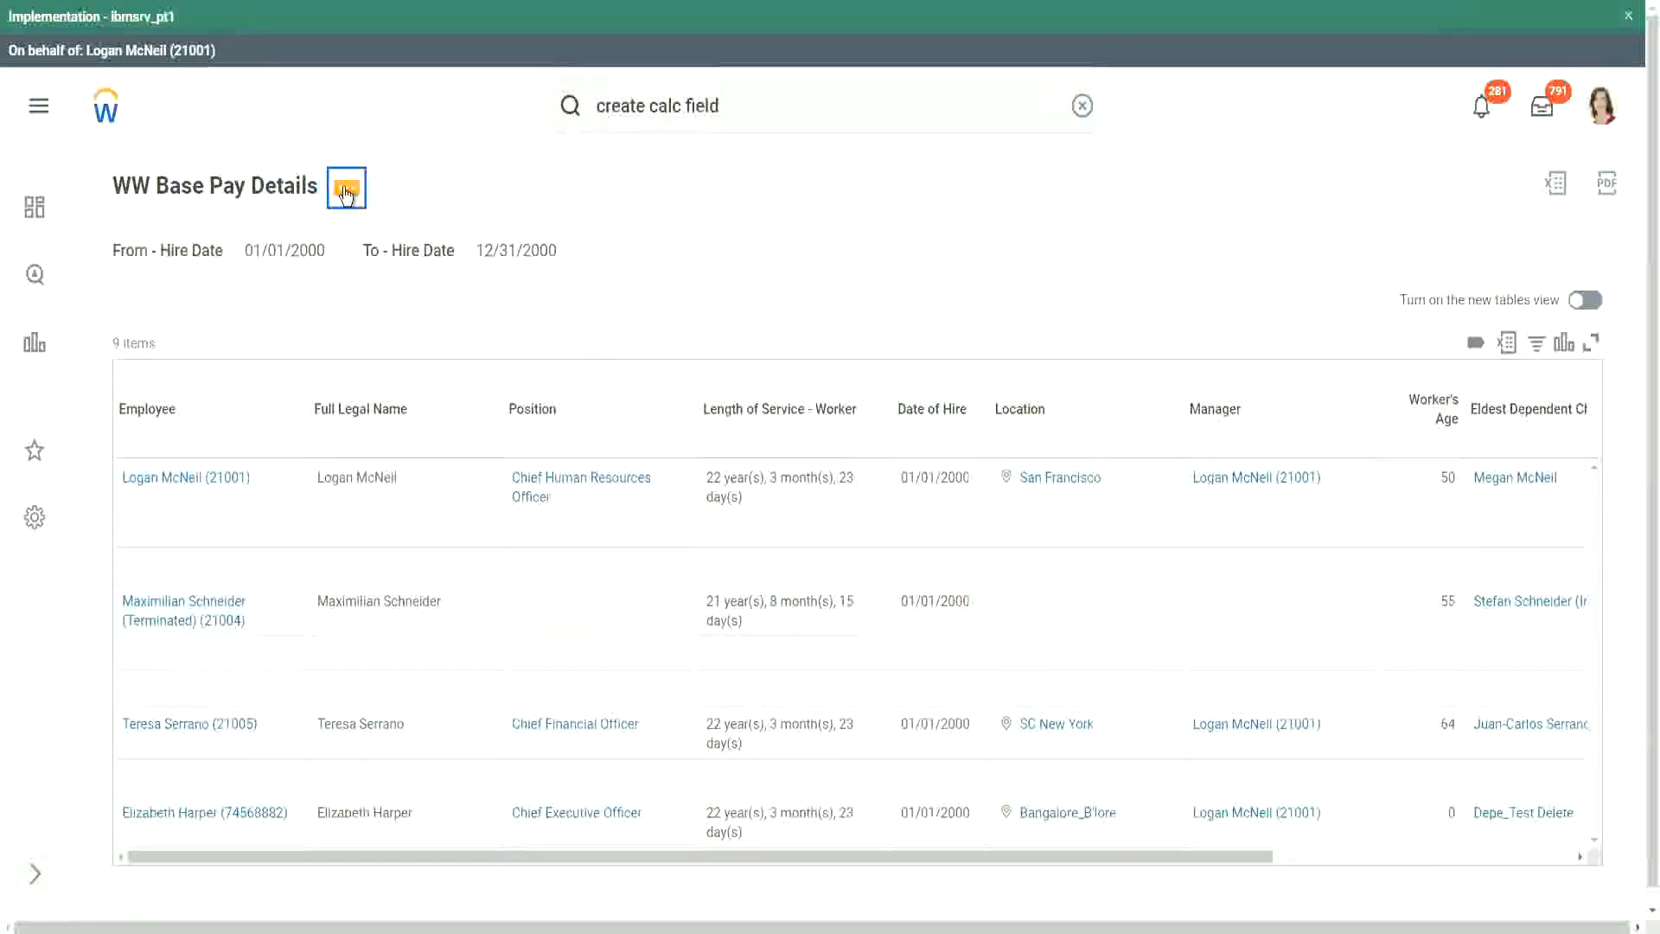
- Open the WW Base Pay Details custom report for editing
{"action": "left_click", "coordinate": [346, 193]}
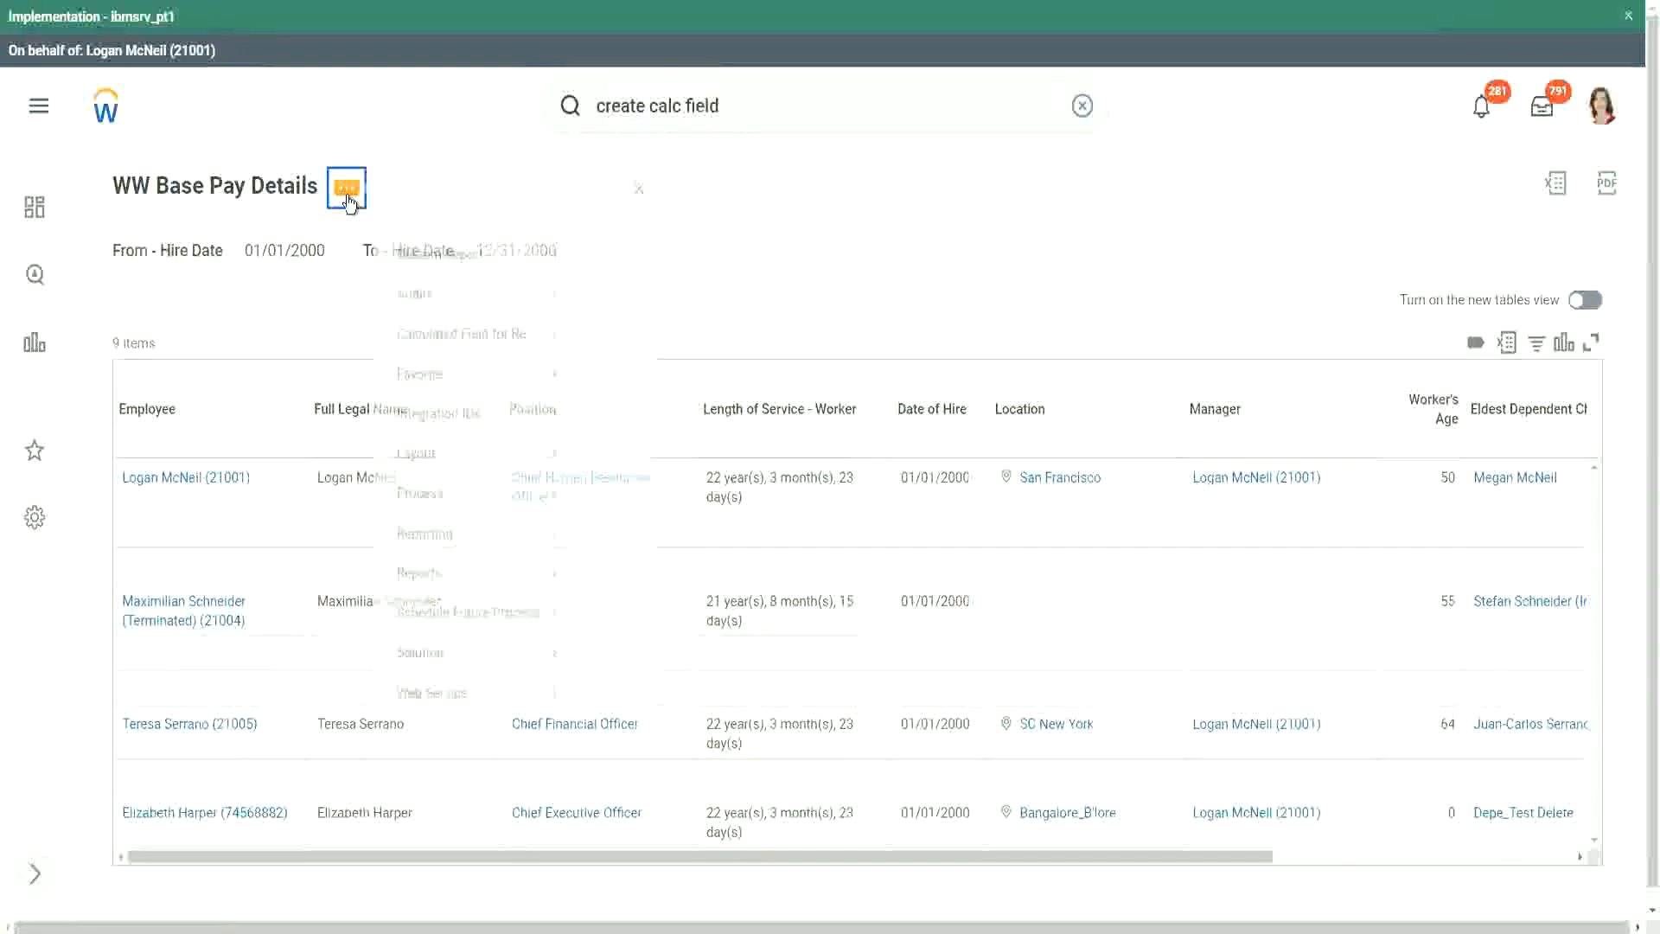
{"action": "mouse_move", "coordinate": [451, 288]}
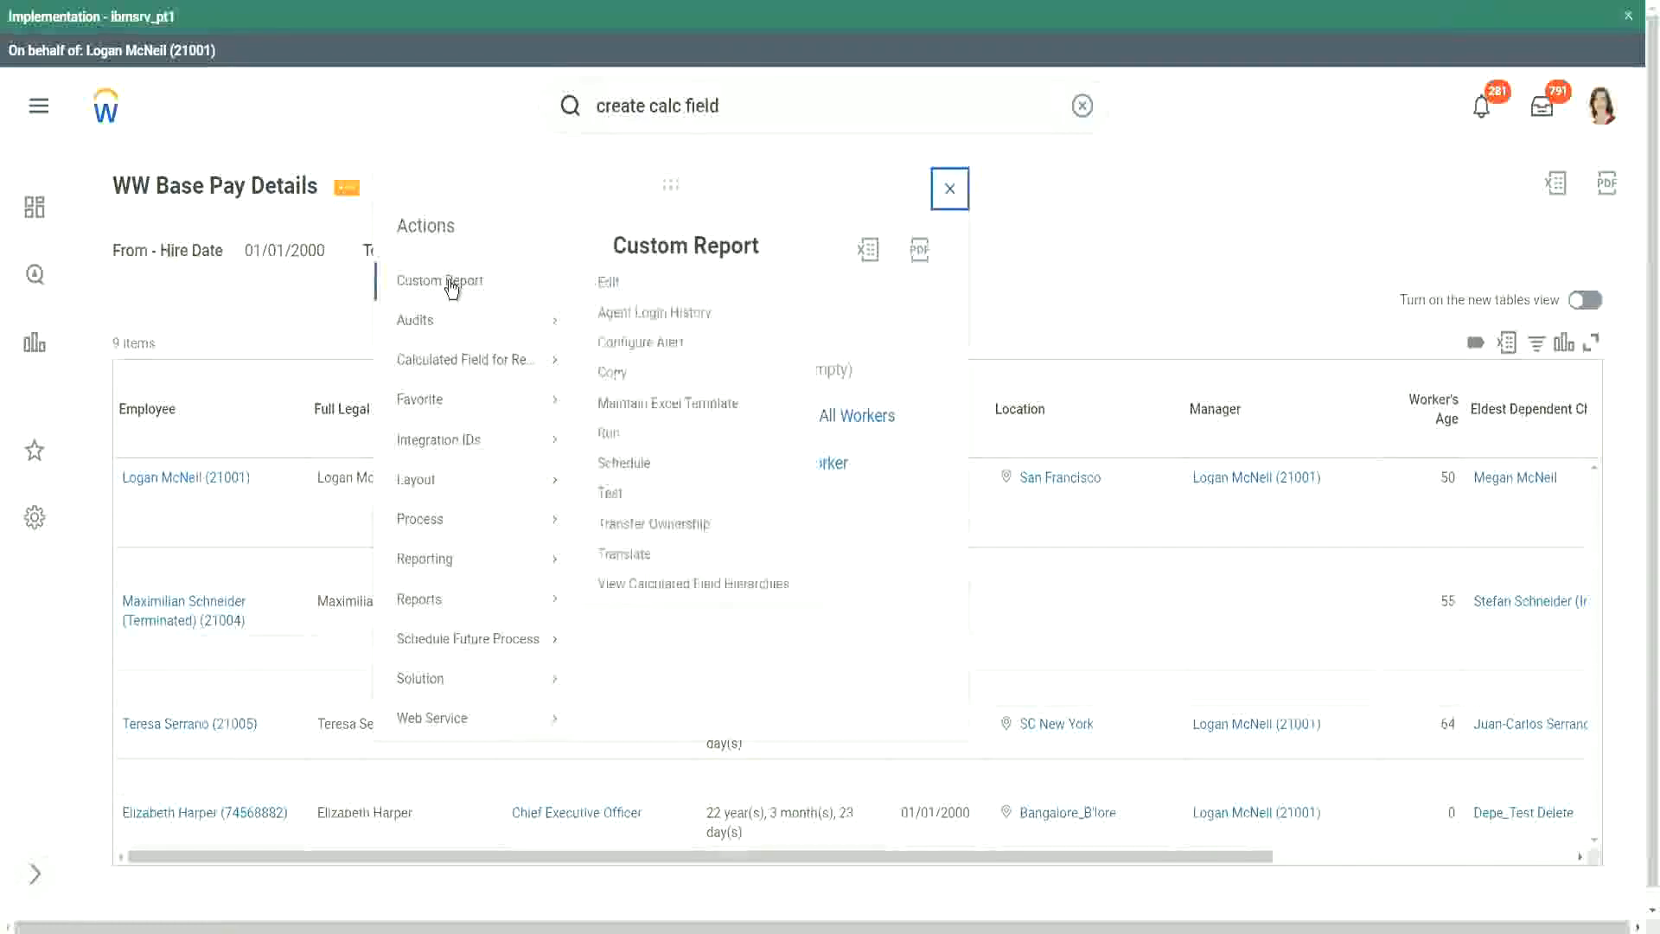
{"action": "left_click", "coordinate": [610, 284]}
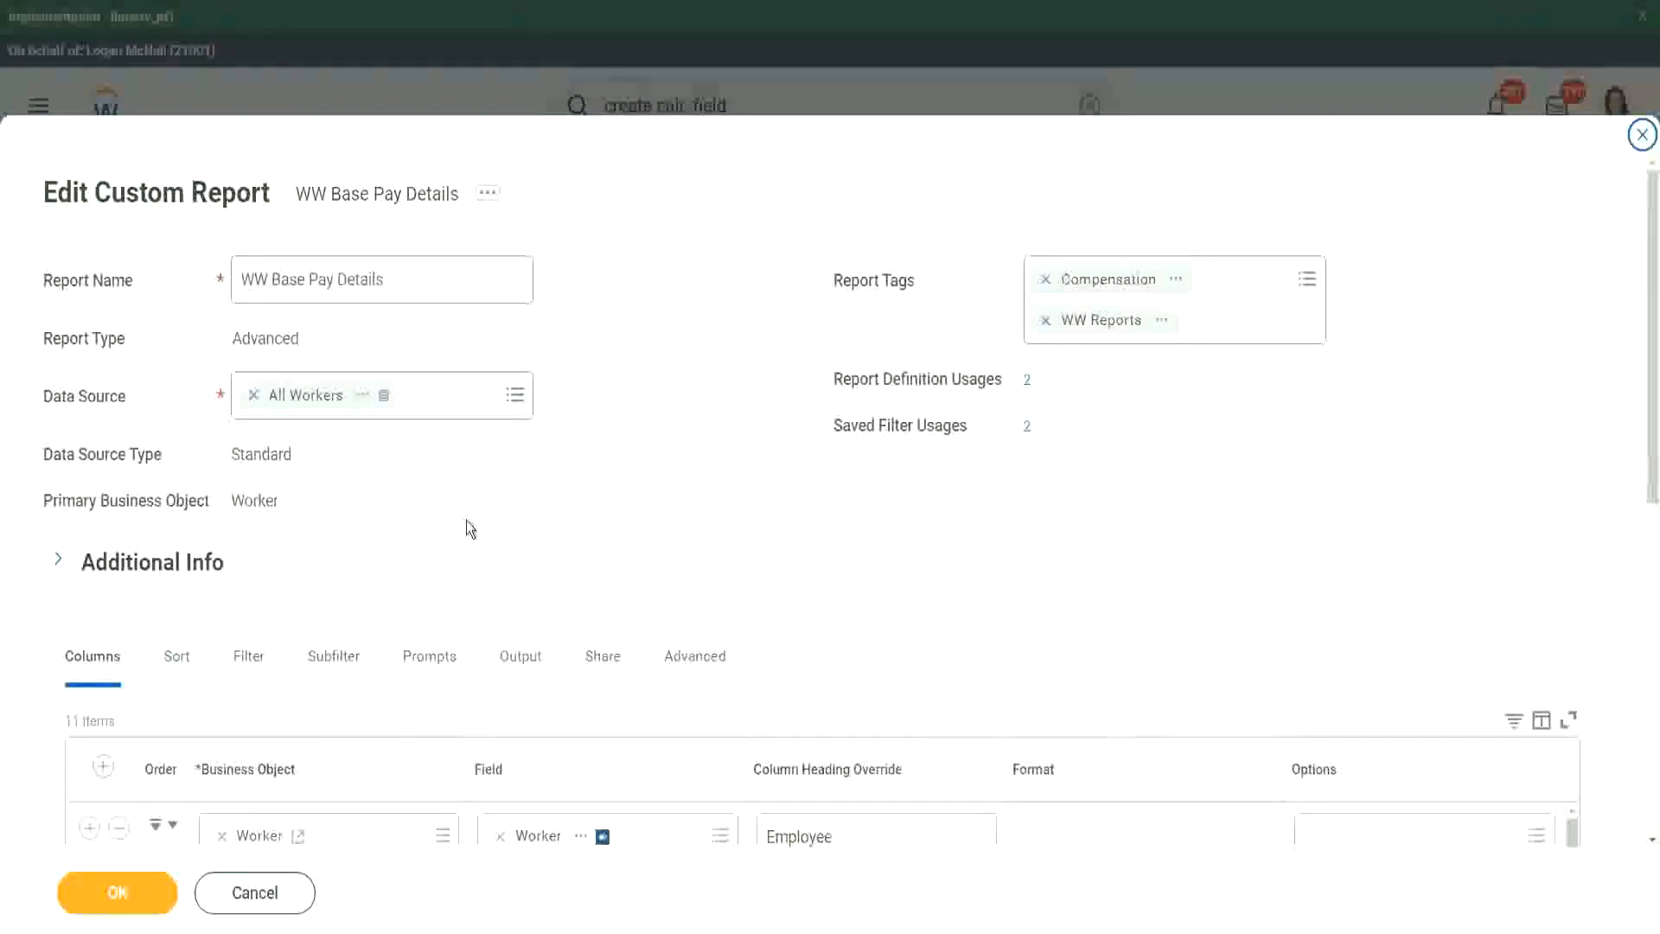
- Add a Worker column below Eldest Dependent Child using the field CF-WW-LRV-Age of the eldest Dependent Child
{"action": "scroll", "coordinate": [465, 520], "scroll_direction": "down", "scroll_amount": 8}
{"action": "scroll", "coordinate": [461, 450], "scroll_direction": "down", "scroll_amount": 3}
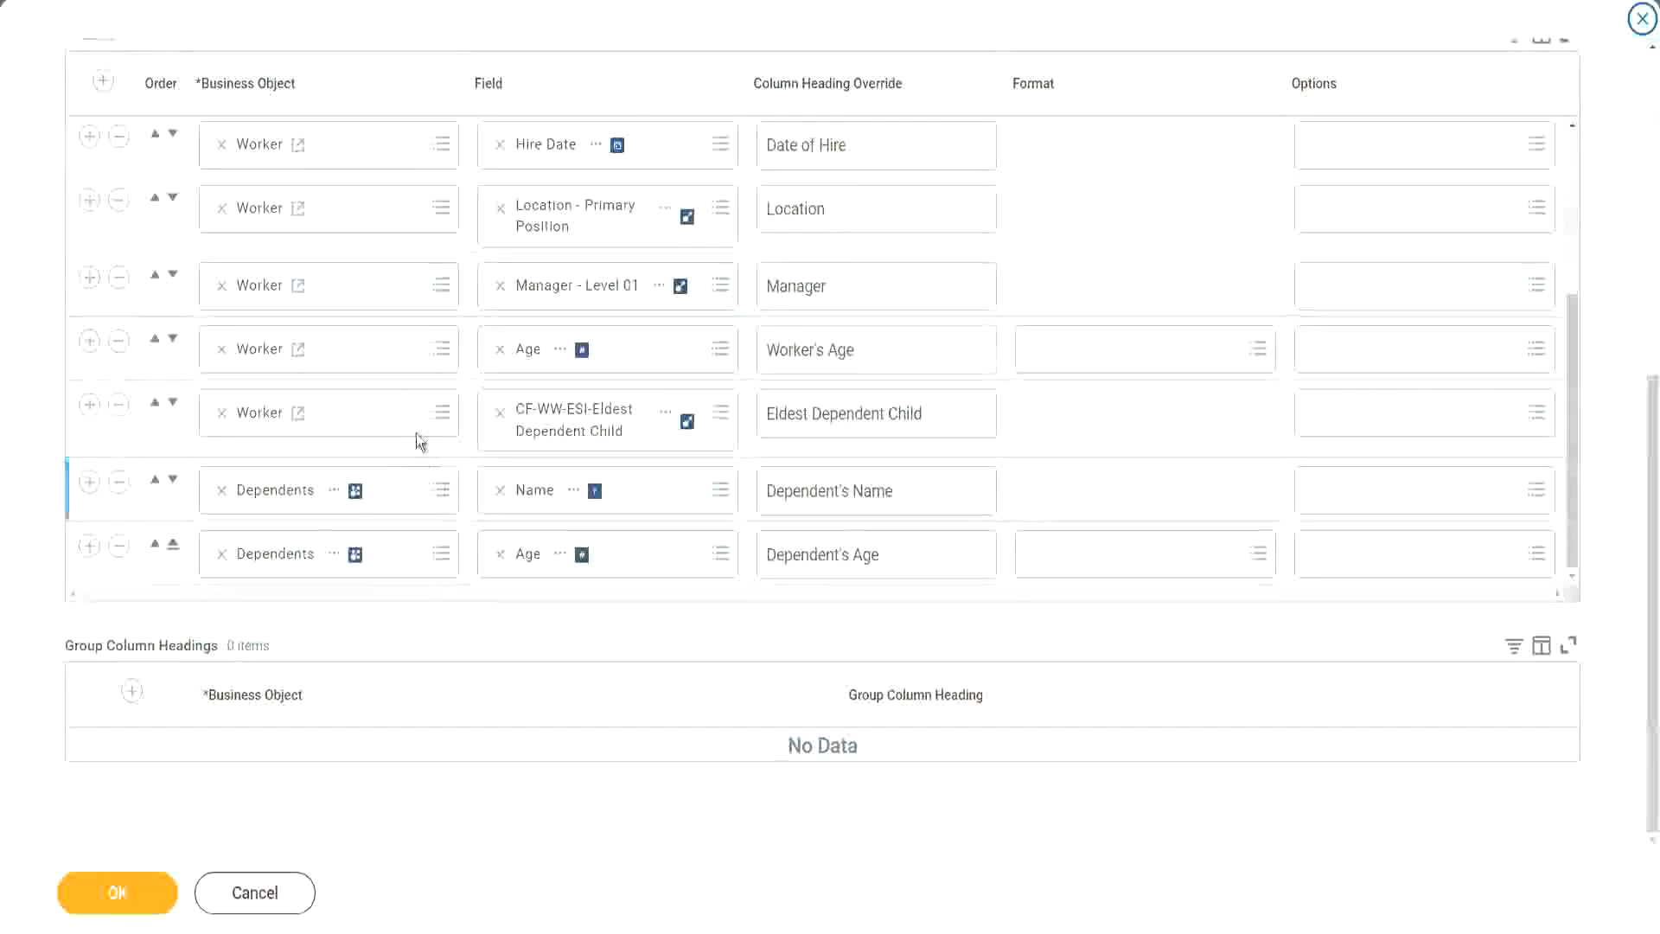
{"action": "left_click", "coordinate": [90, 406]}
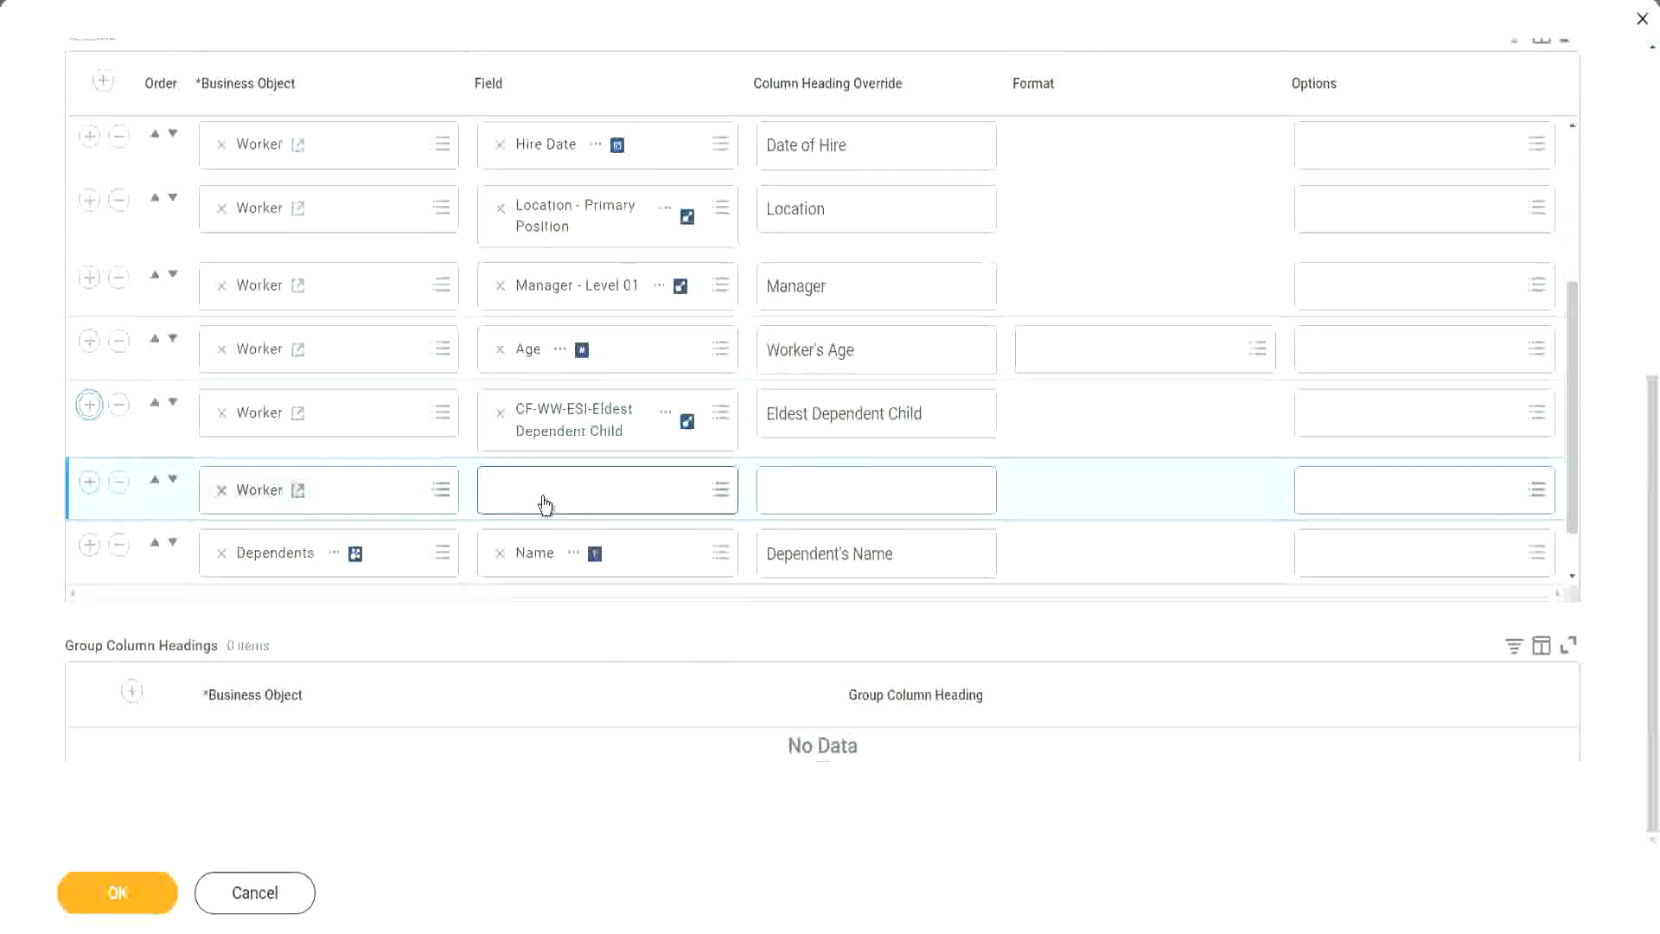
{"action": "left_click", "coordinate": [545, 506]}
{"action": "key", "text": "ctrl+v"}
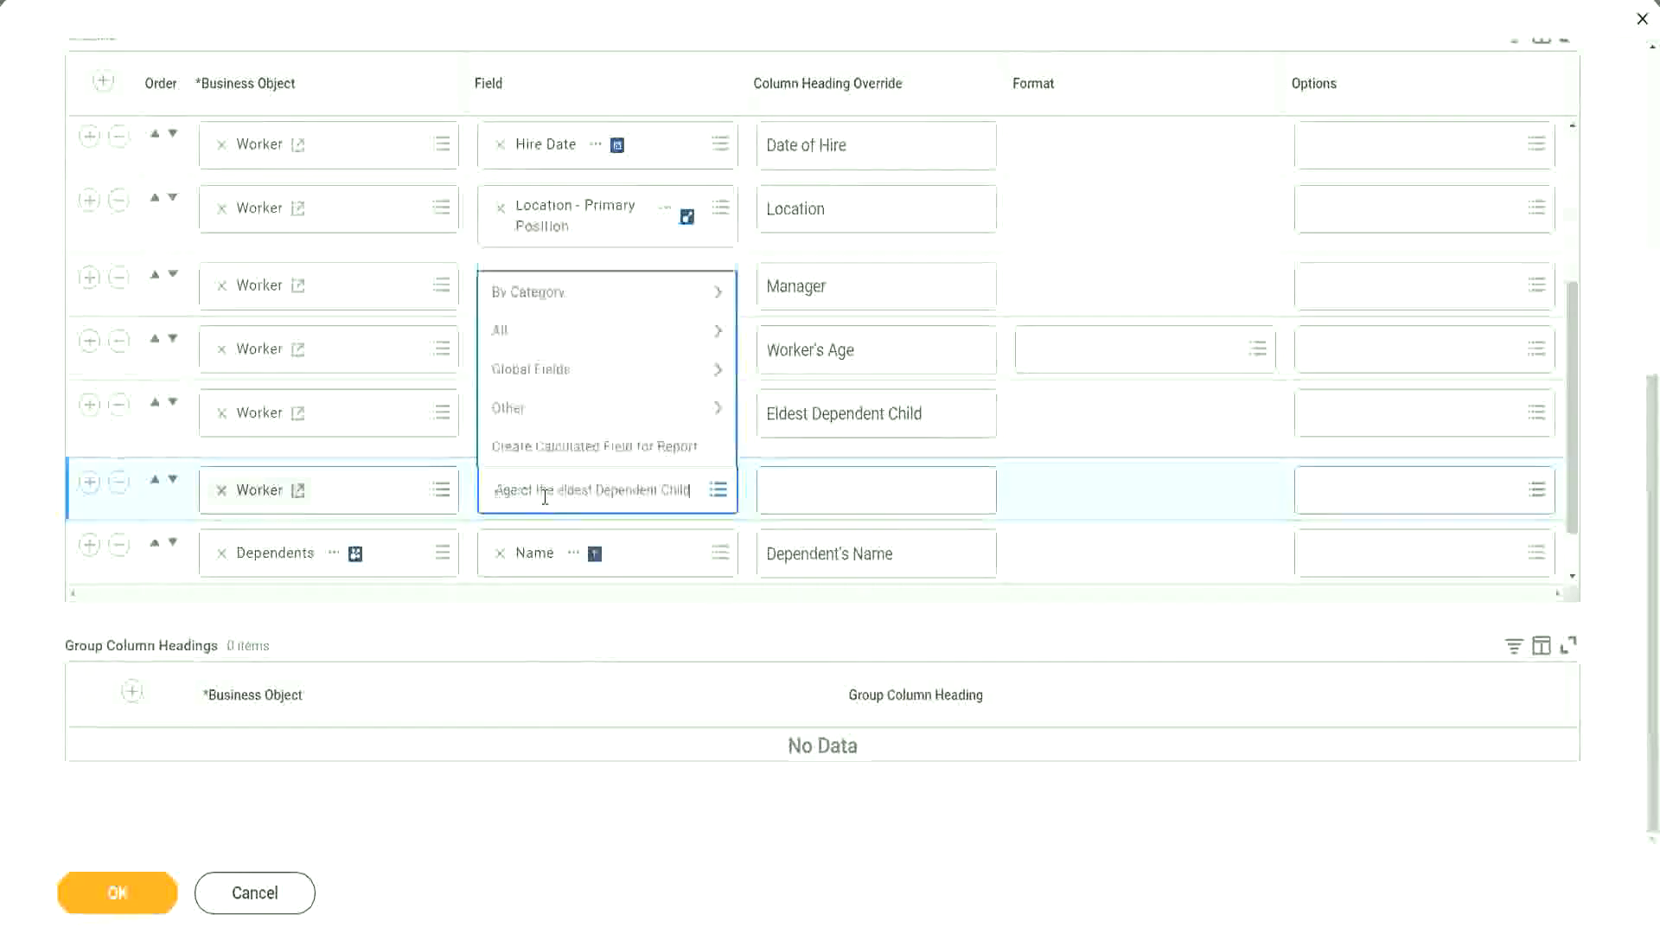
{"action": "key", "text": "Return"}
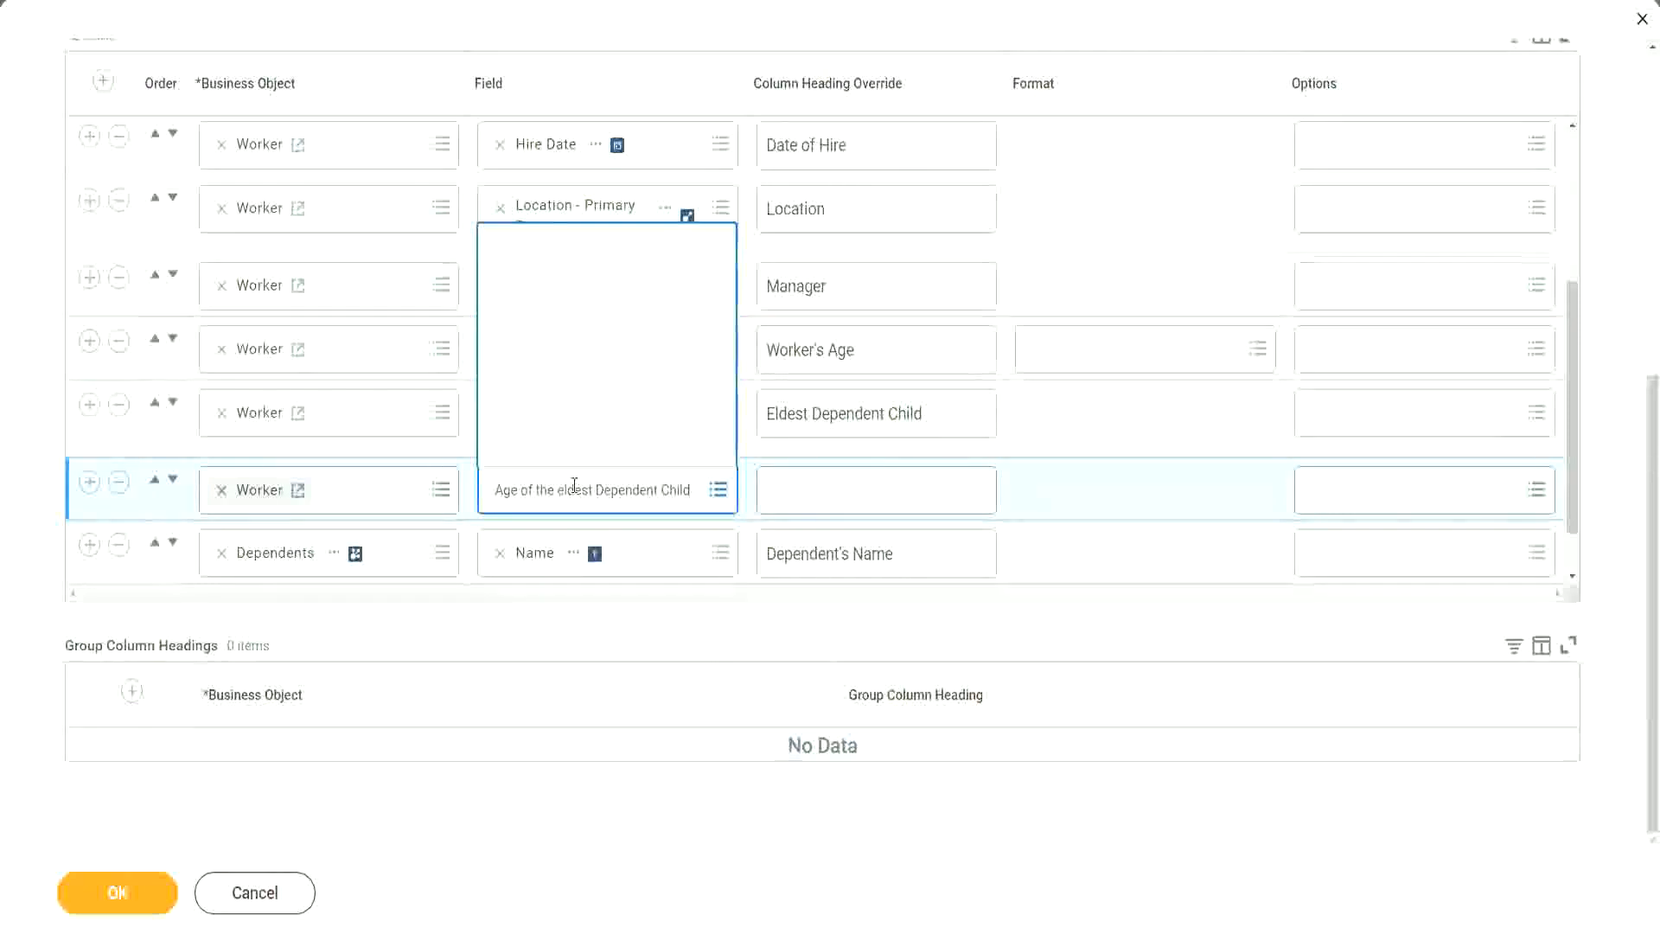
- Override the new column's heading with "Age of the Eldest Dependent Child" and save the report
{"action": "left_click", "coordinate": [836, 480]}
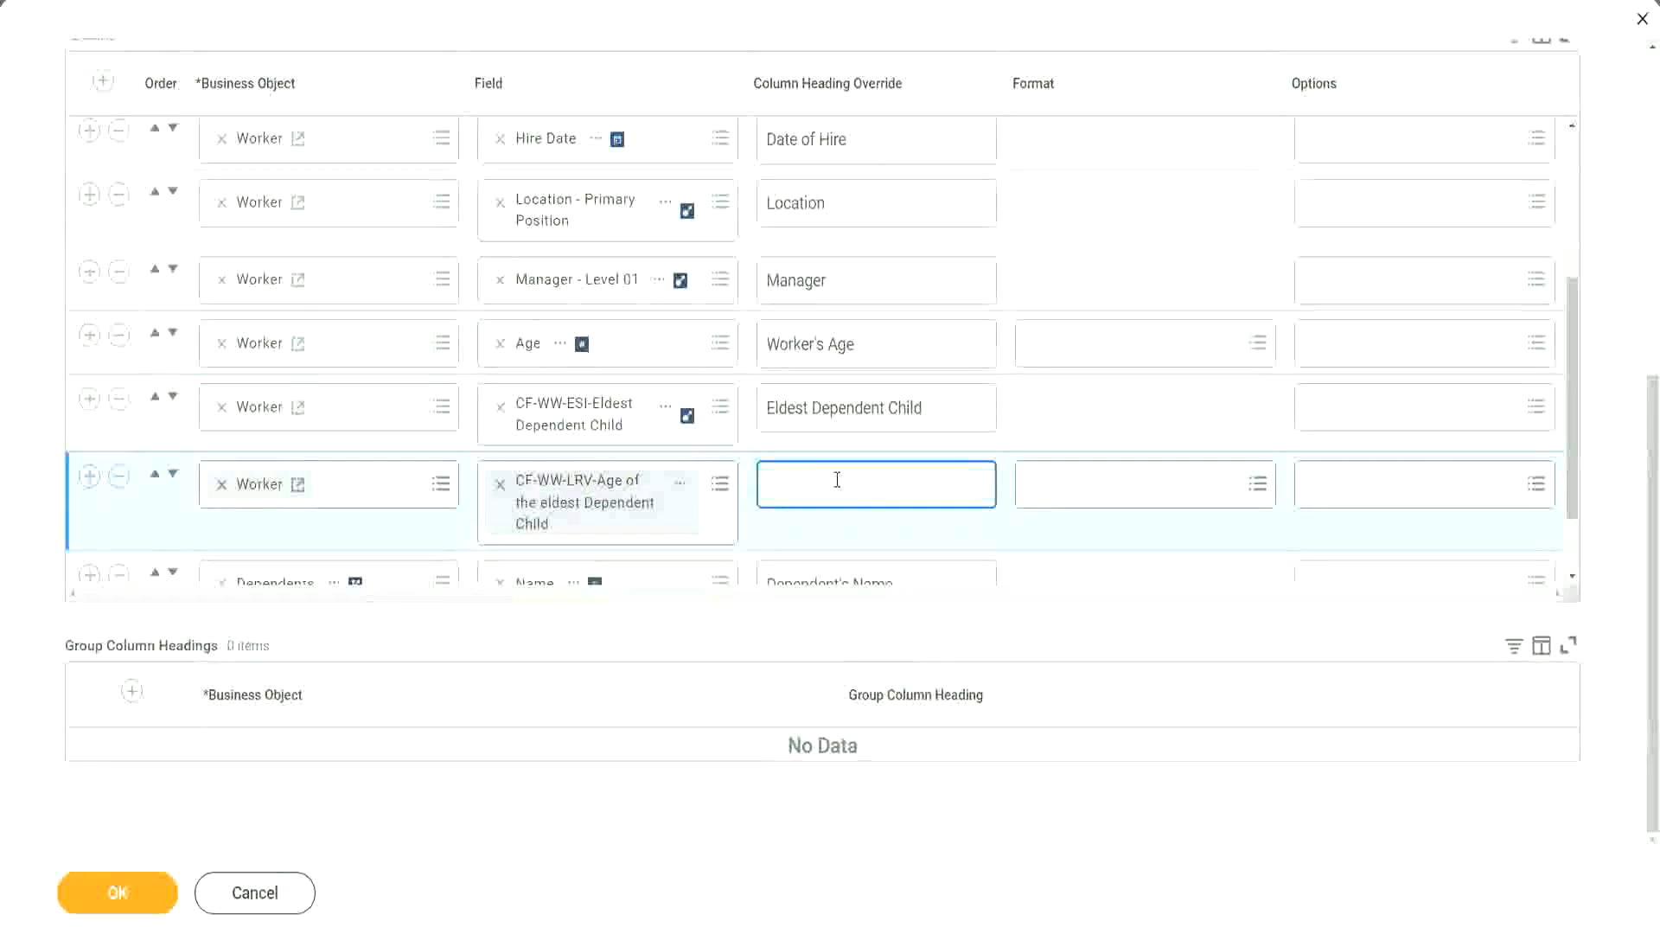
{"action": "type", "text": "Age of the E"}
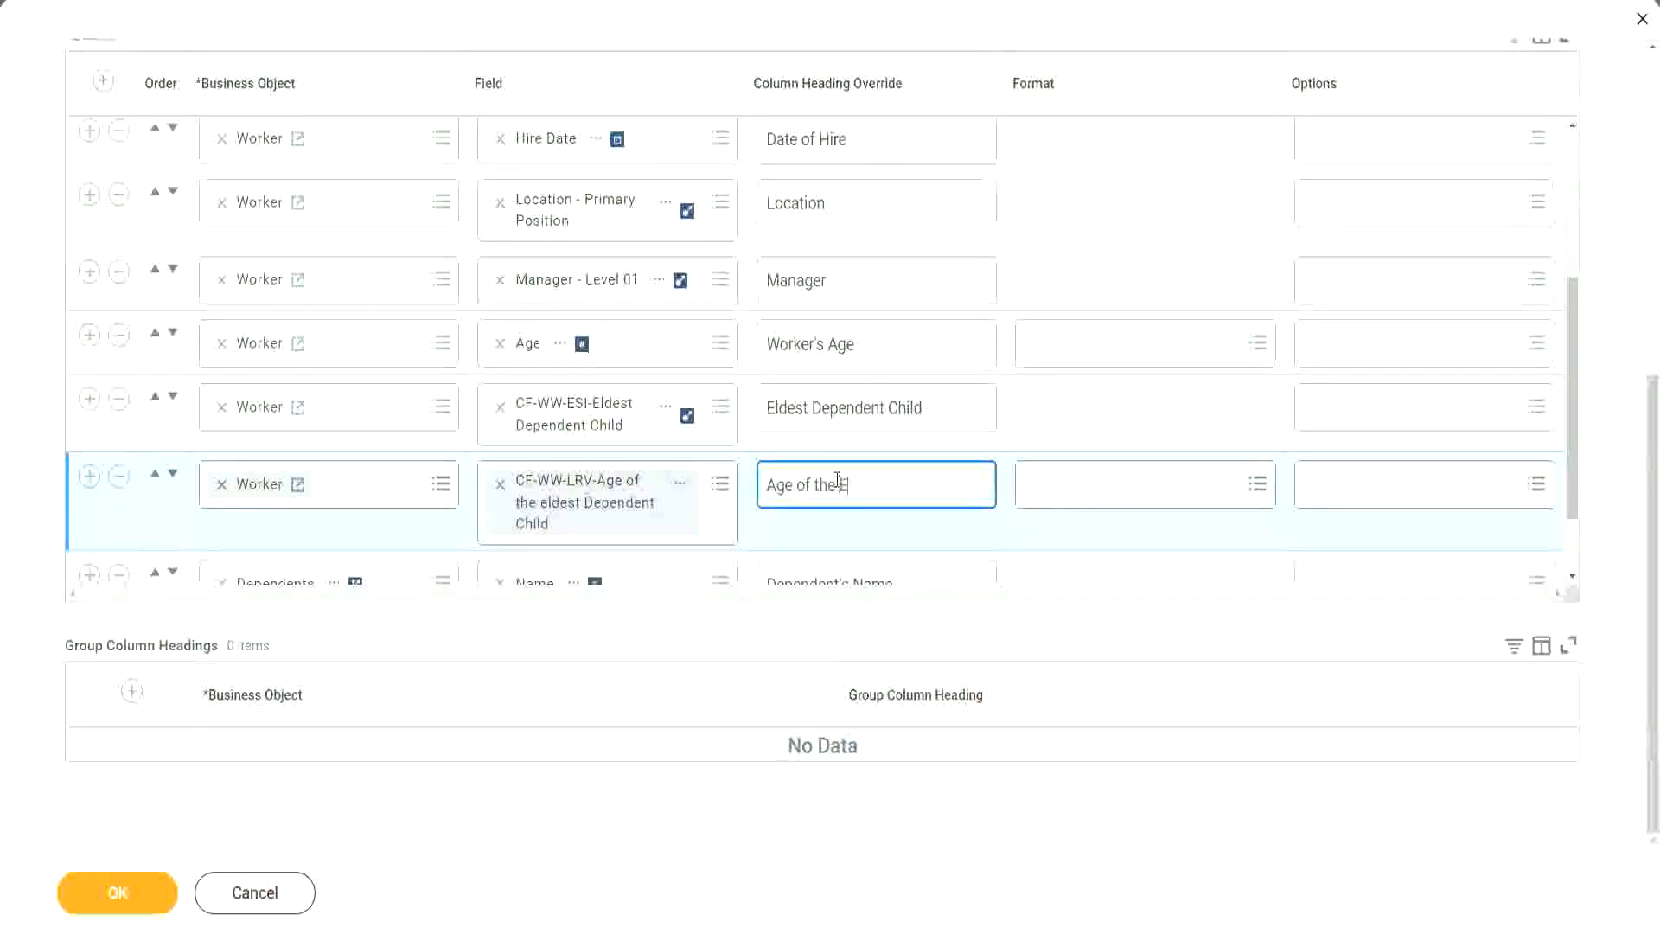
{"action": "type", "text": "ldest De"}
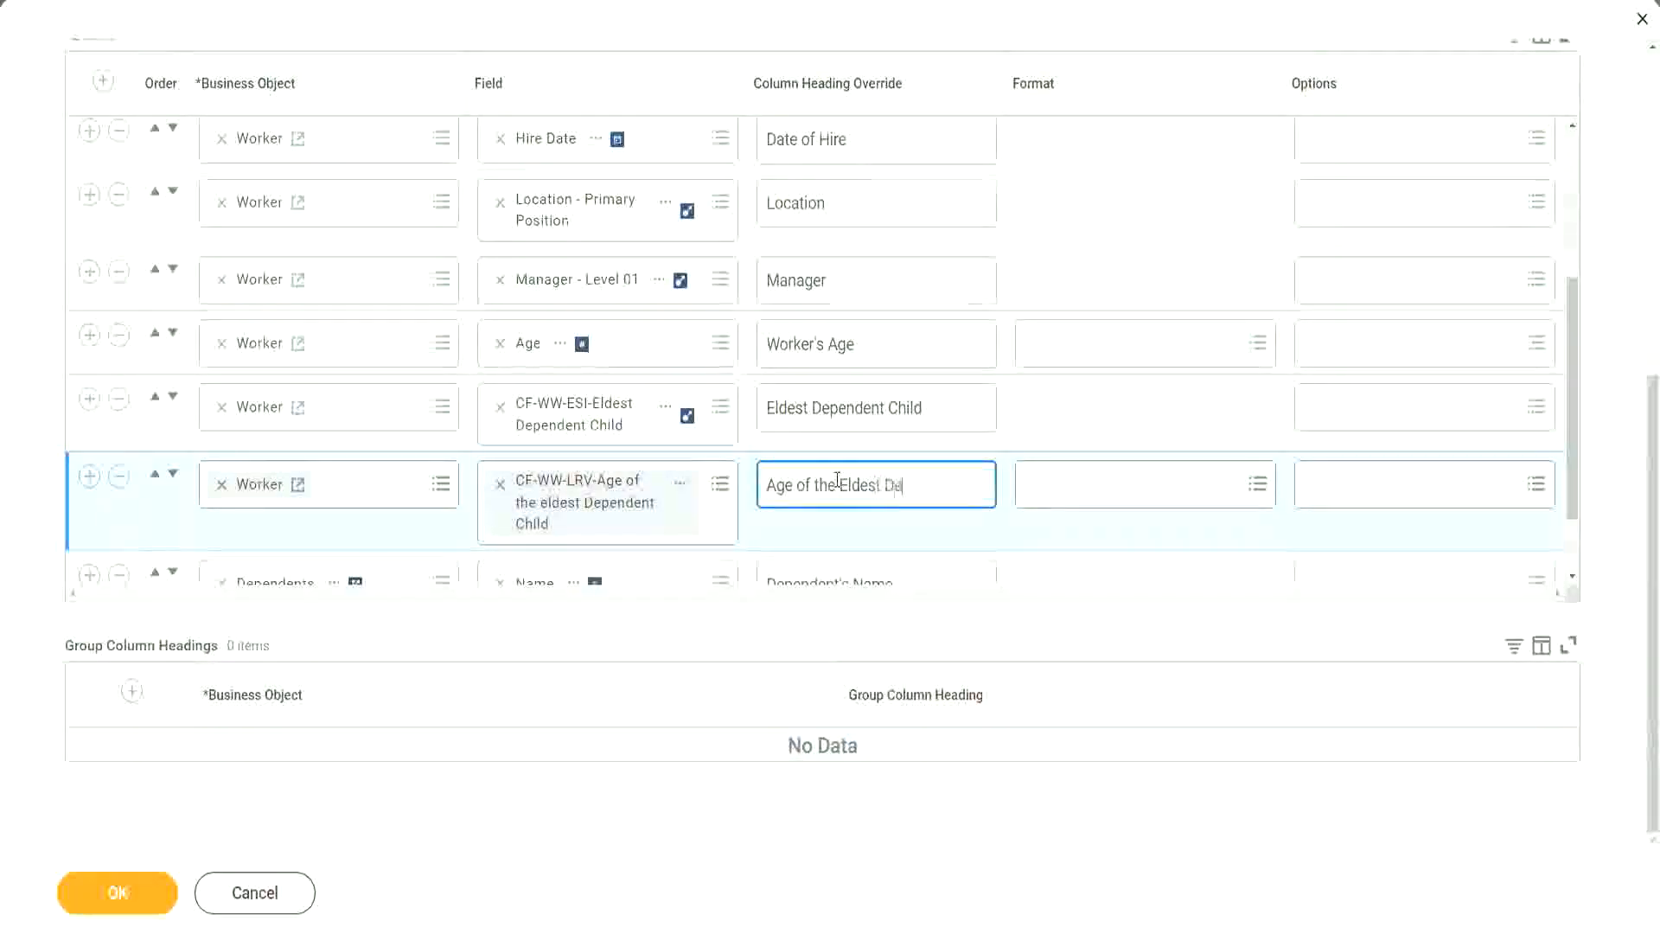
{"action": "type", "text": "pendent Child"}
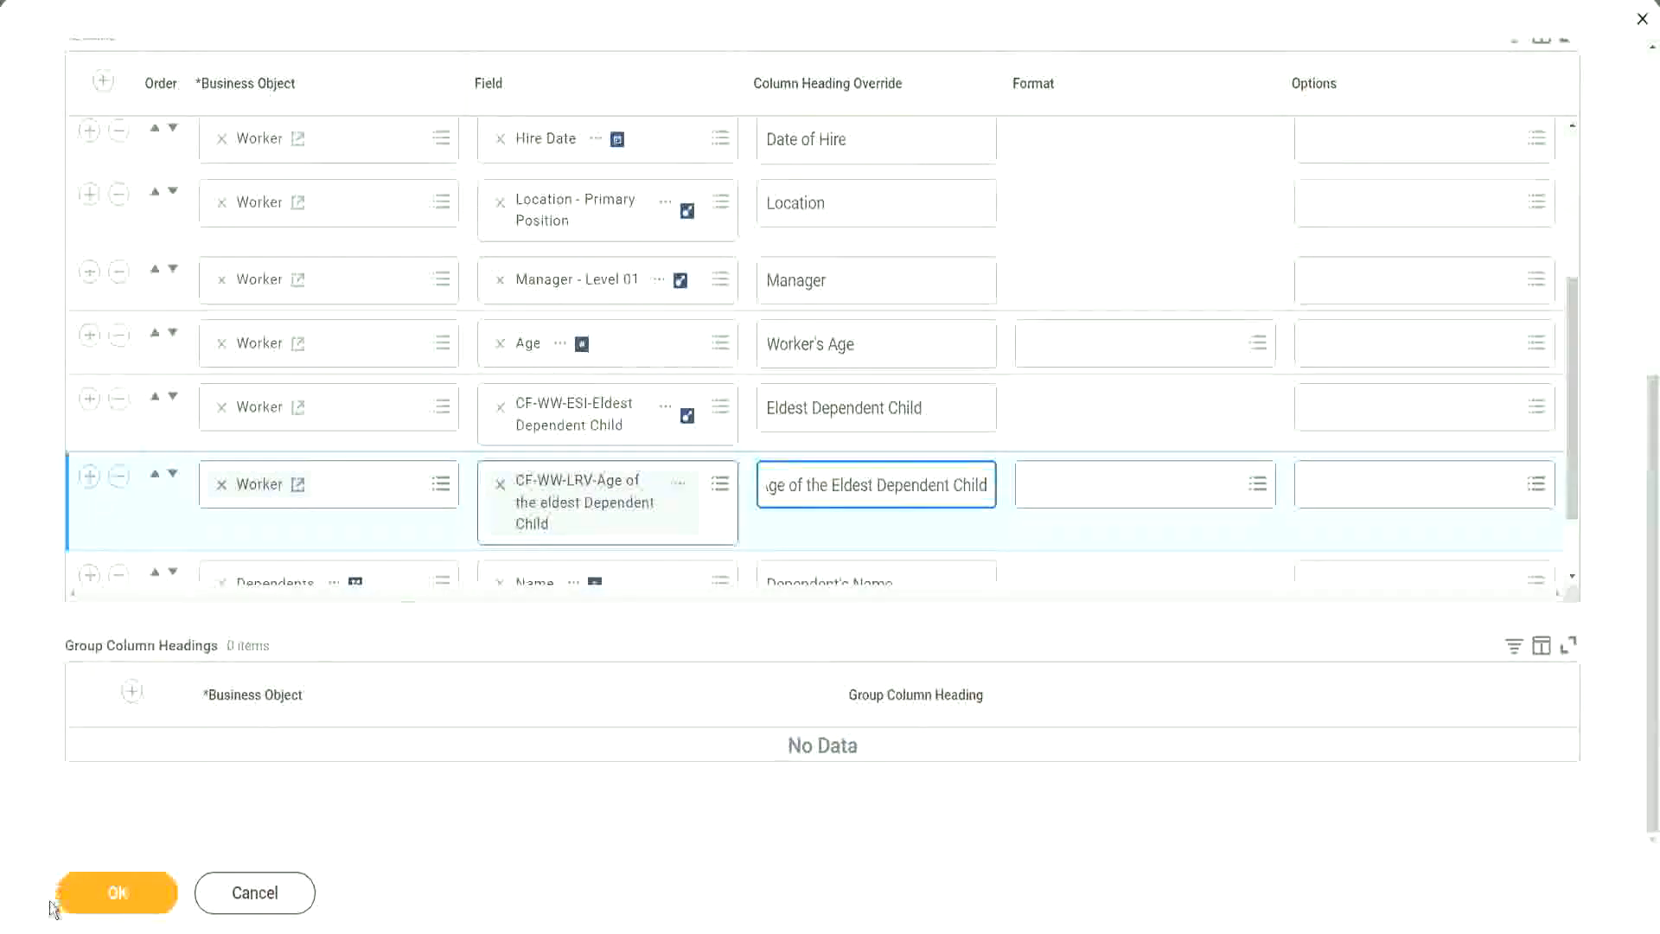
{"action": "left_click", "coordinate": [99, 906]}
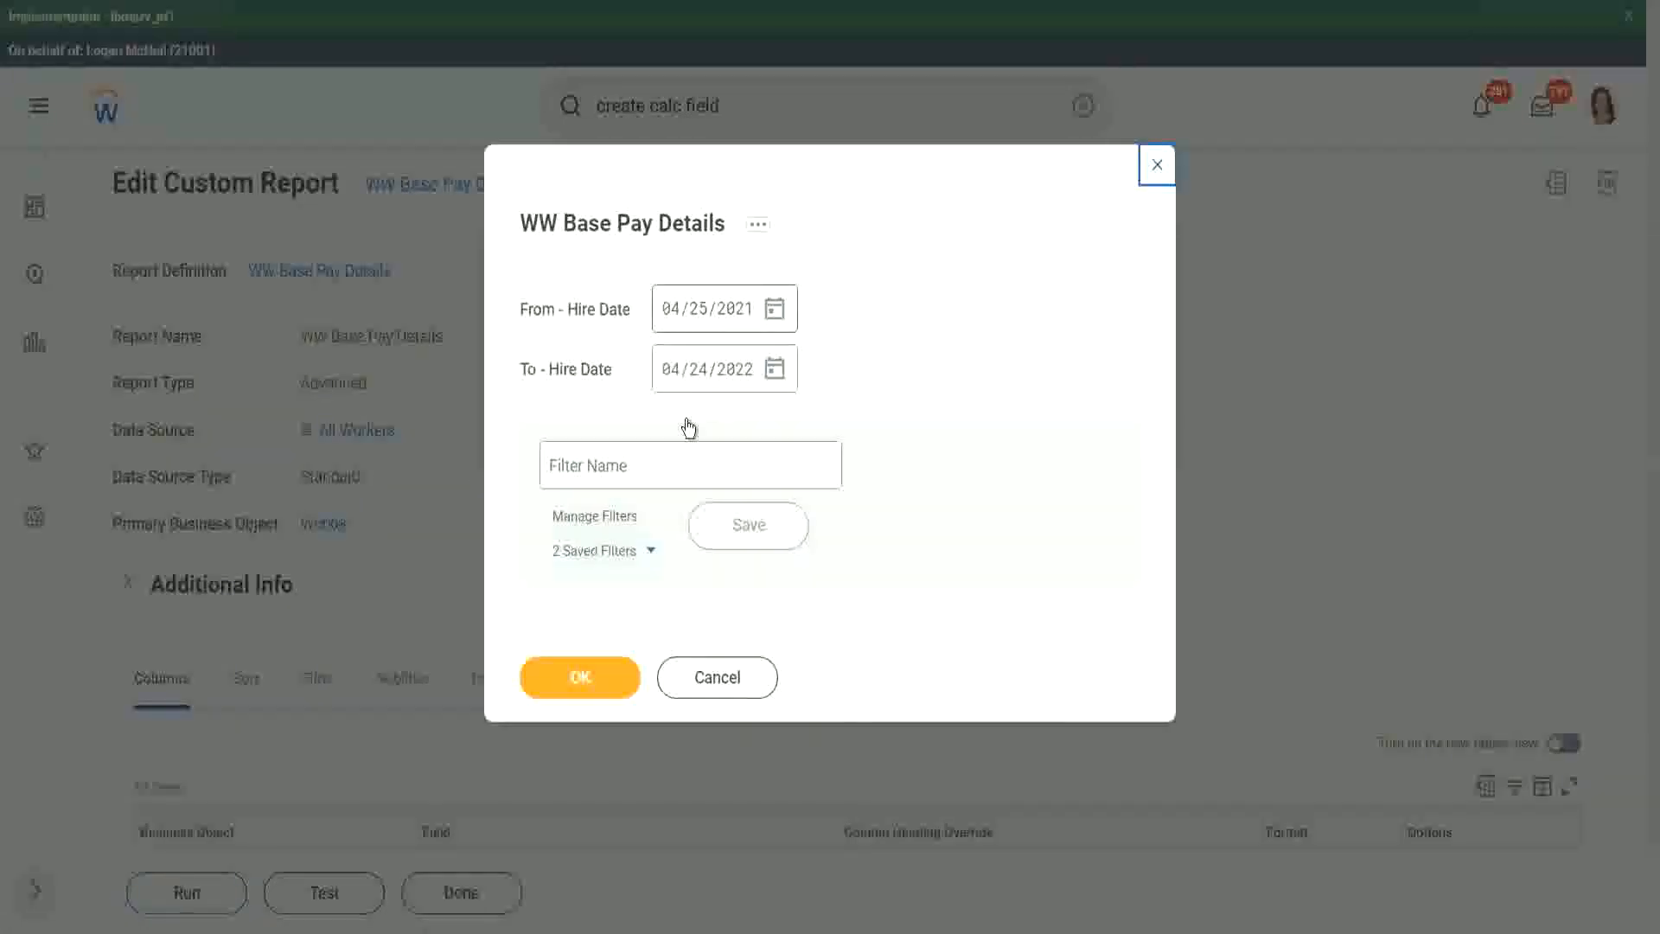
- Set the report's hire date range from 01/01/2000 to 12/31/2000
{"action": "type", "text": "01/01/20"}
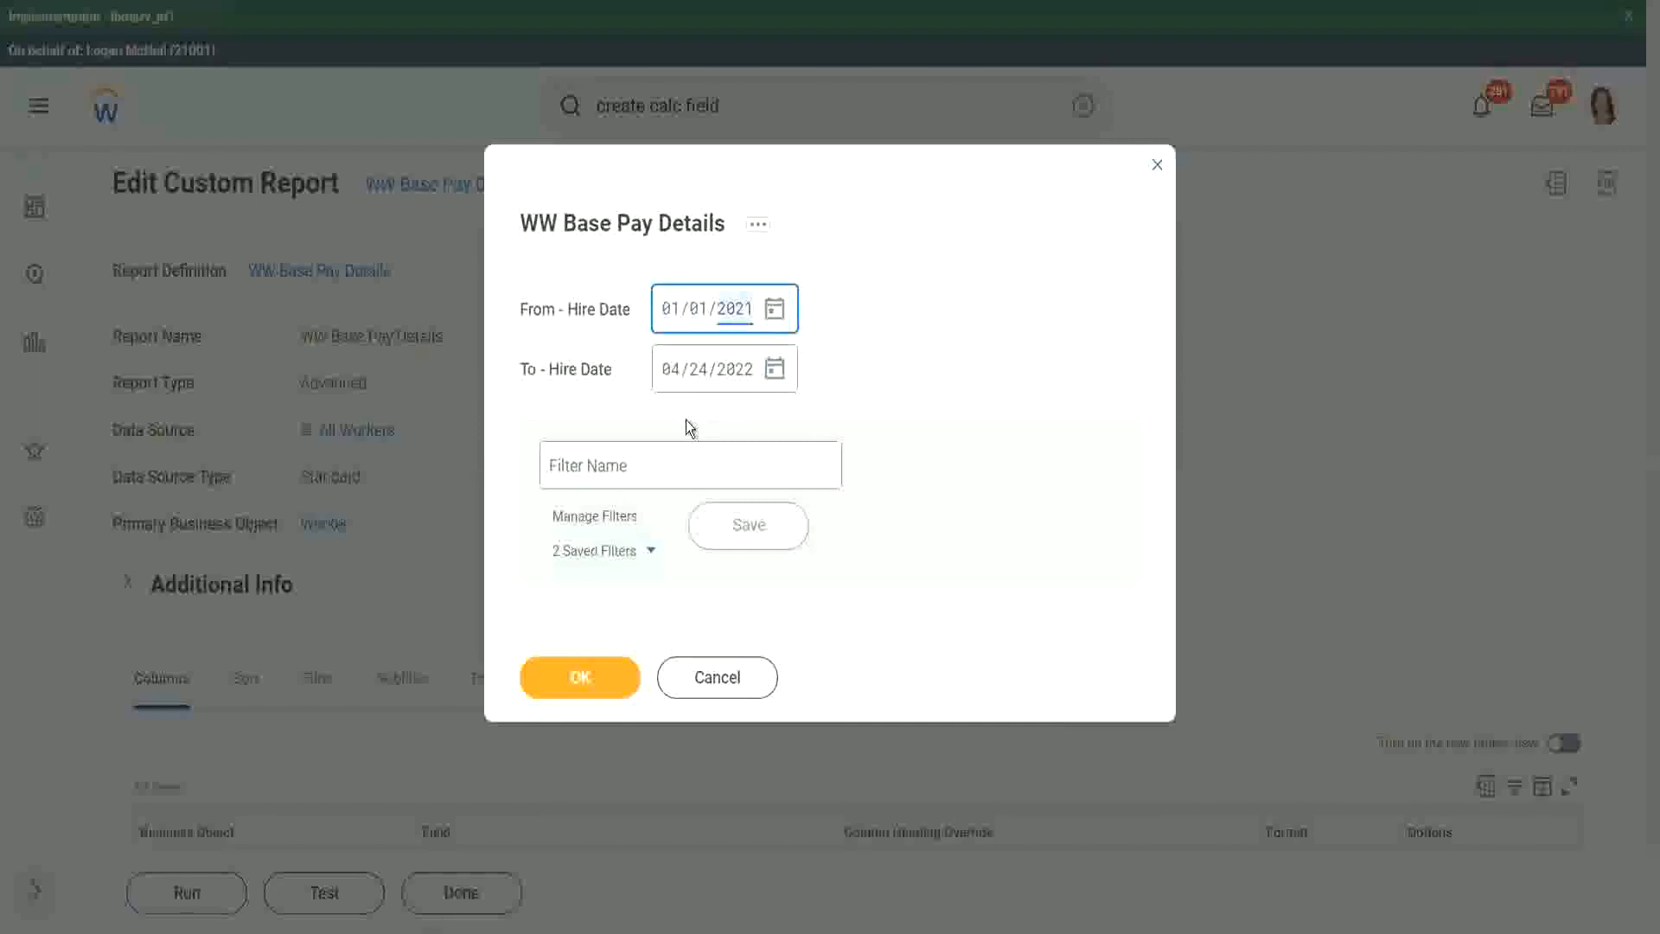
{"action": "type", "text": "00"}
{"action": "key", "text": "Tab"}
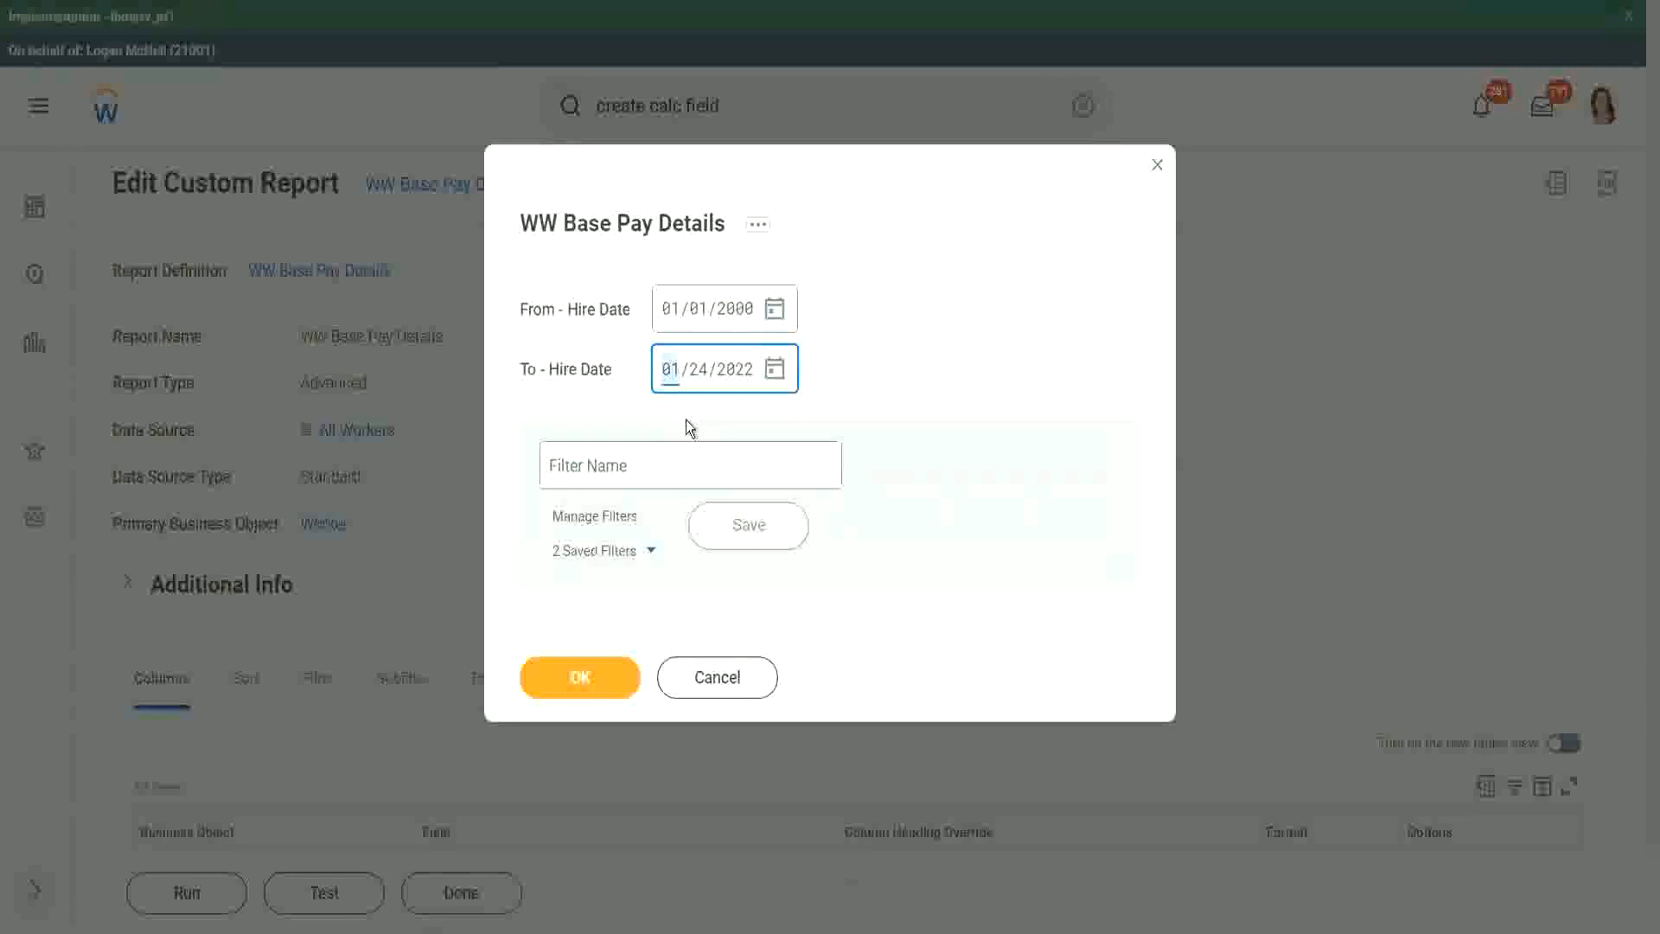
{"action": "type", "text": "12/31/2"}
{"action": "type", "text": "000"}
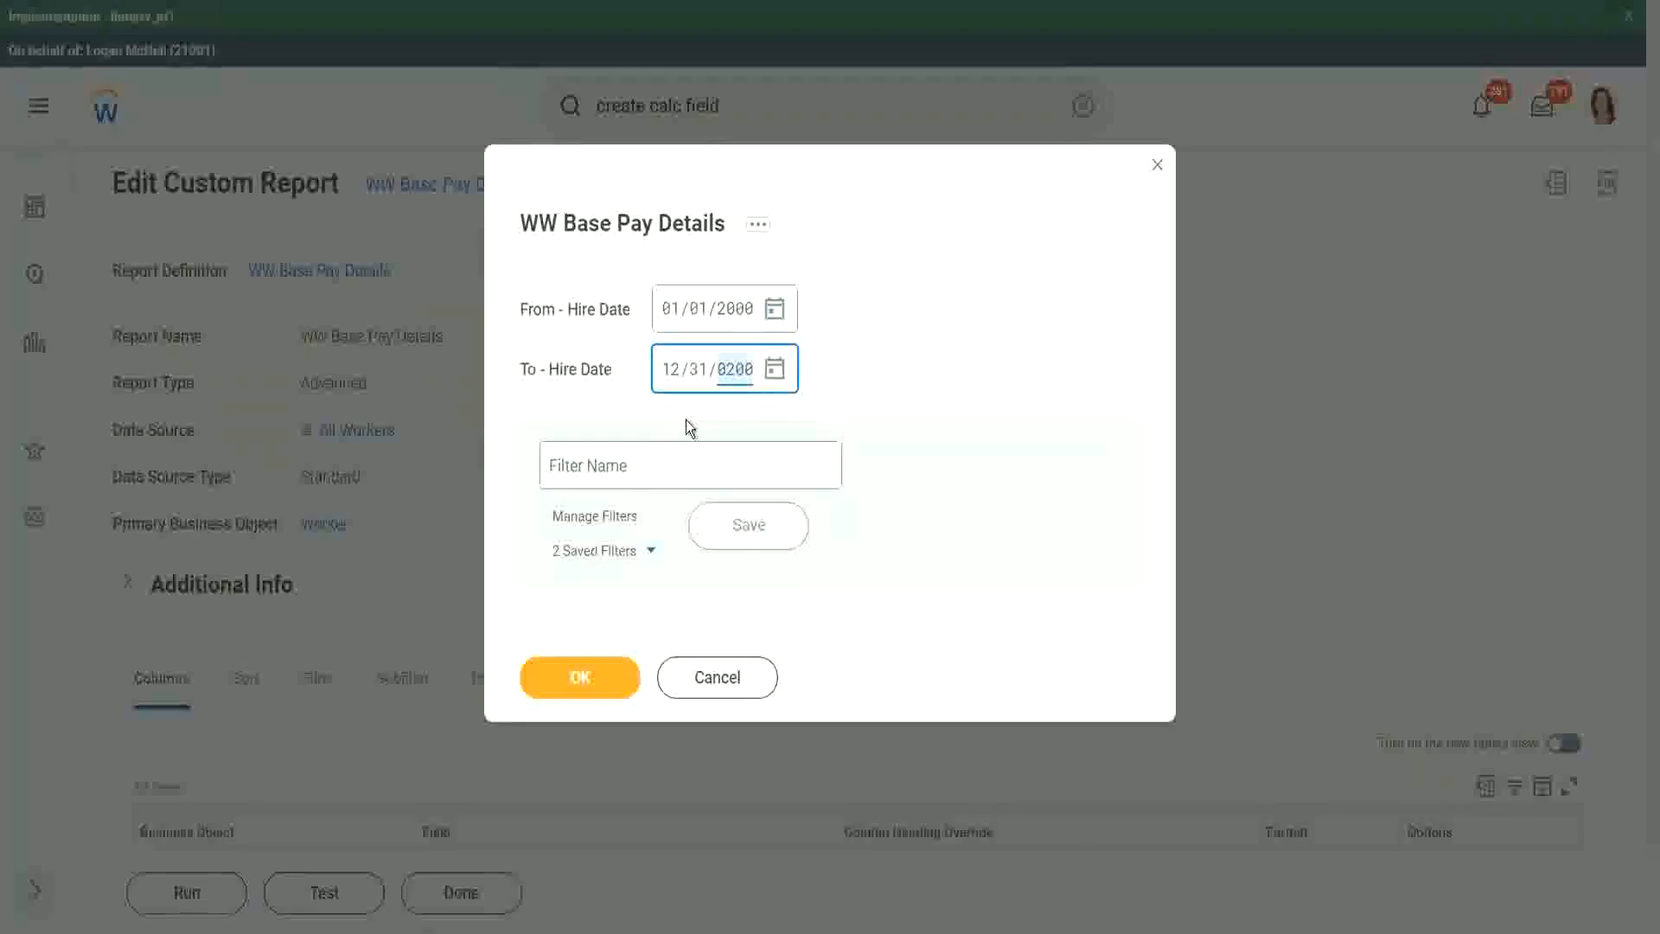
- Save the hire date prompts as a filter named 2000 and run the report
{"action": "left_click", "coordinate": [638, 463]}
{"action": "type", "text": "2000"}
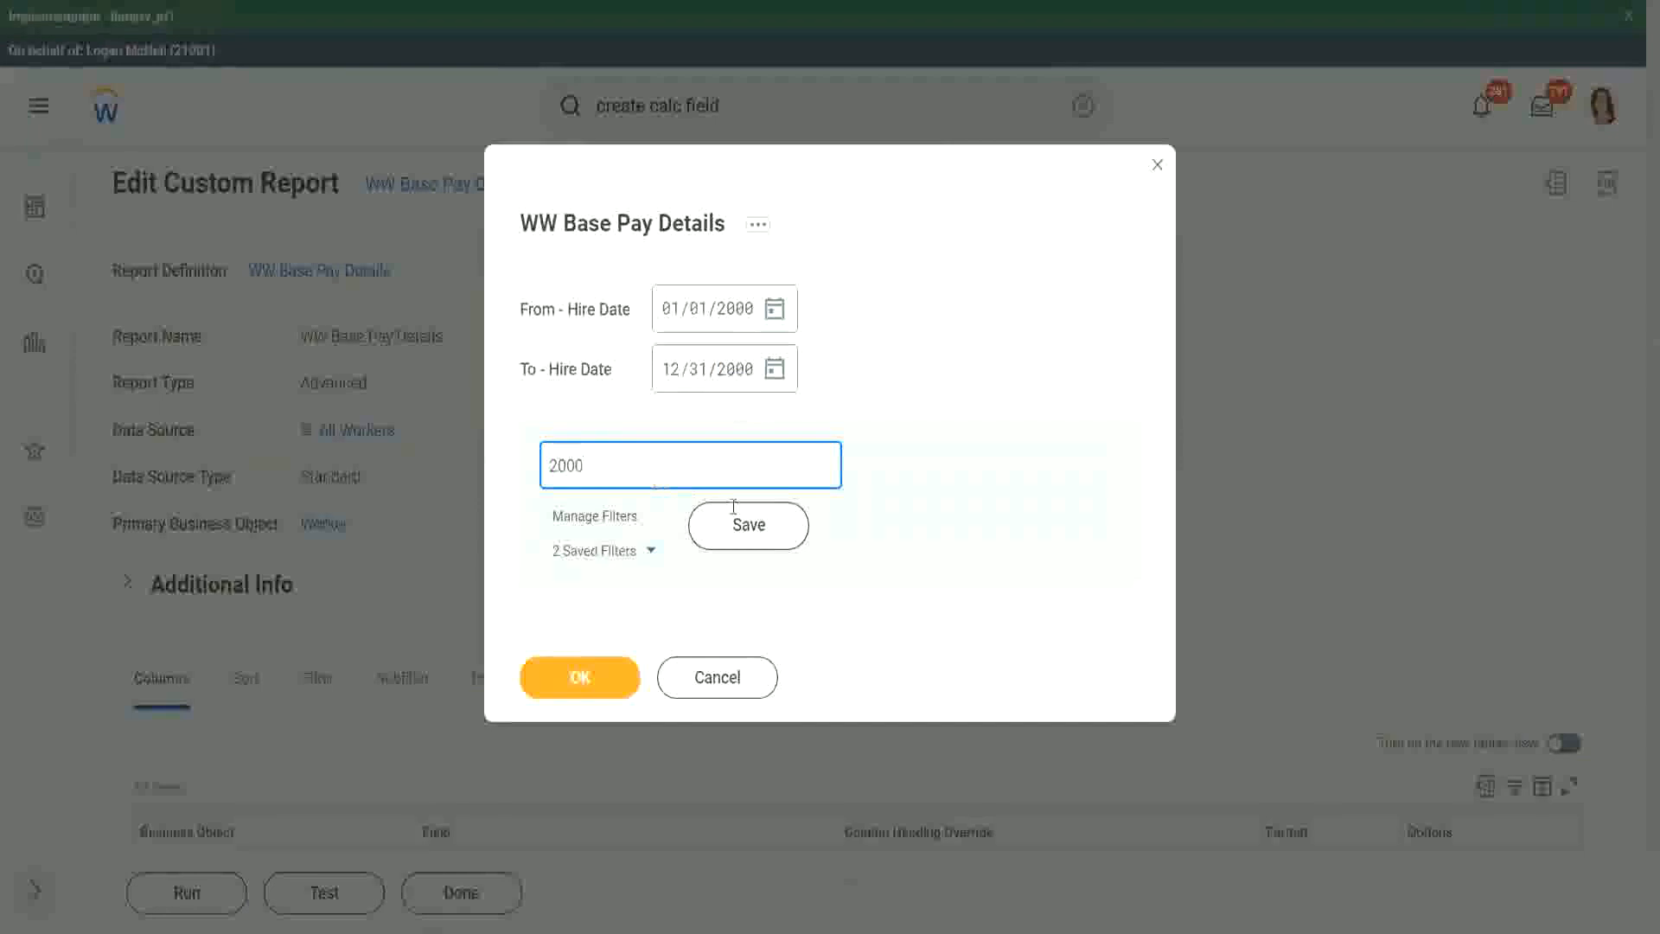
{"action": "left_click", "coordinate": [739, 523]}
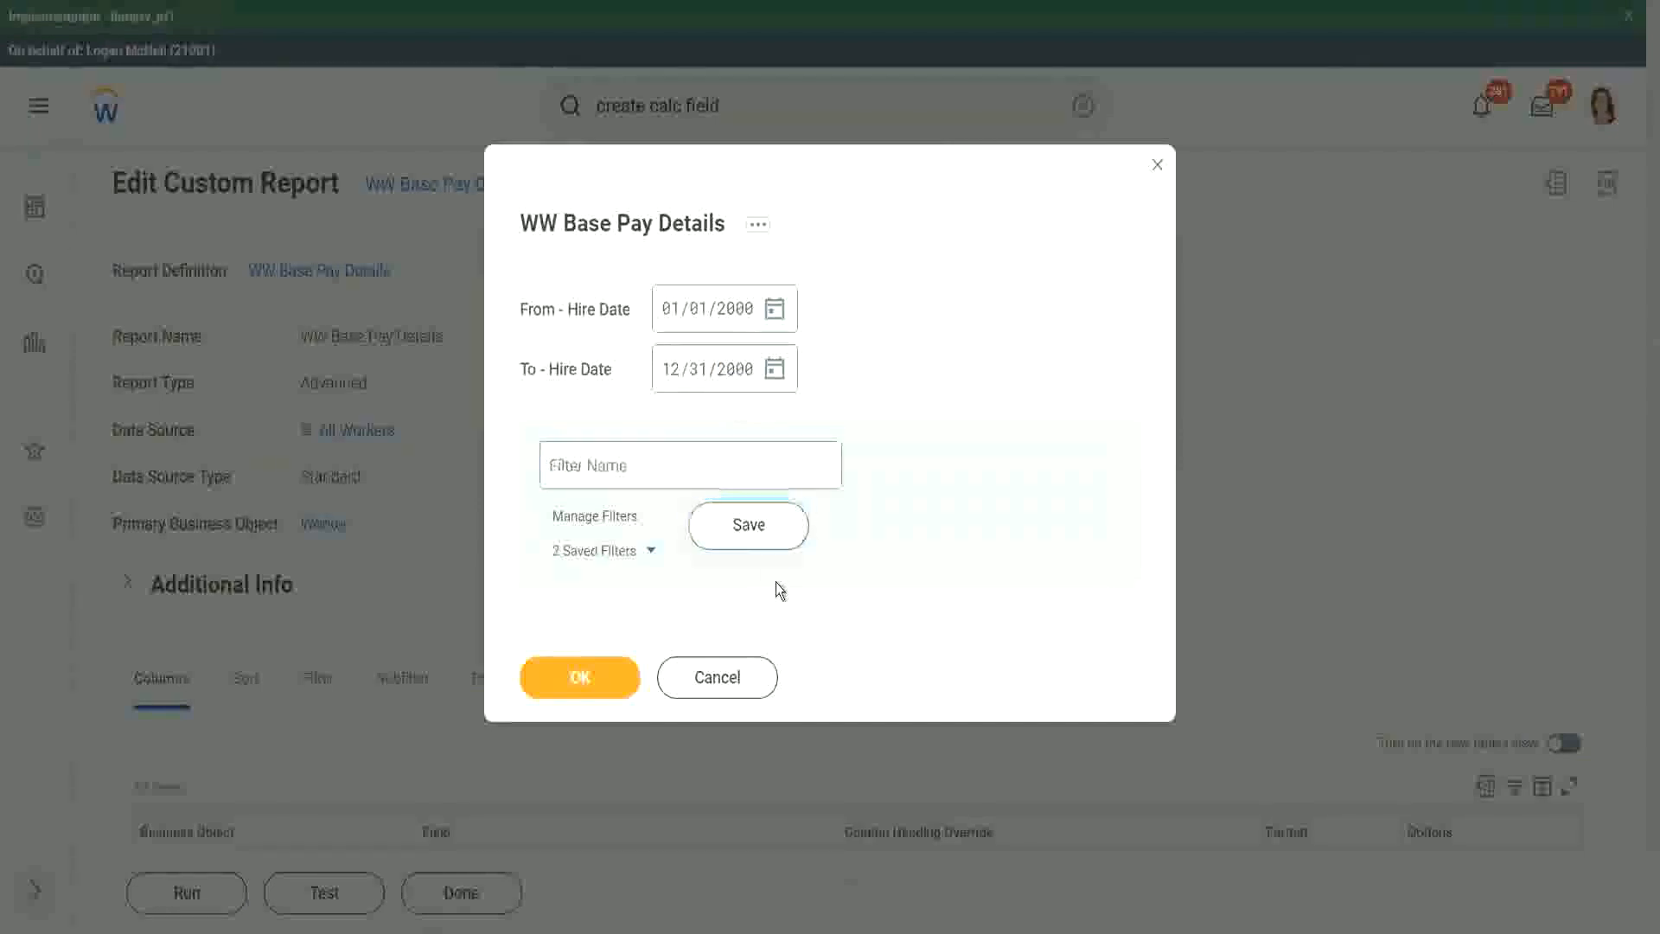
{"action": "left_click", "coordinate": [575, 680]}
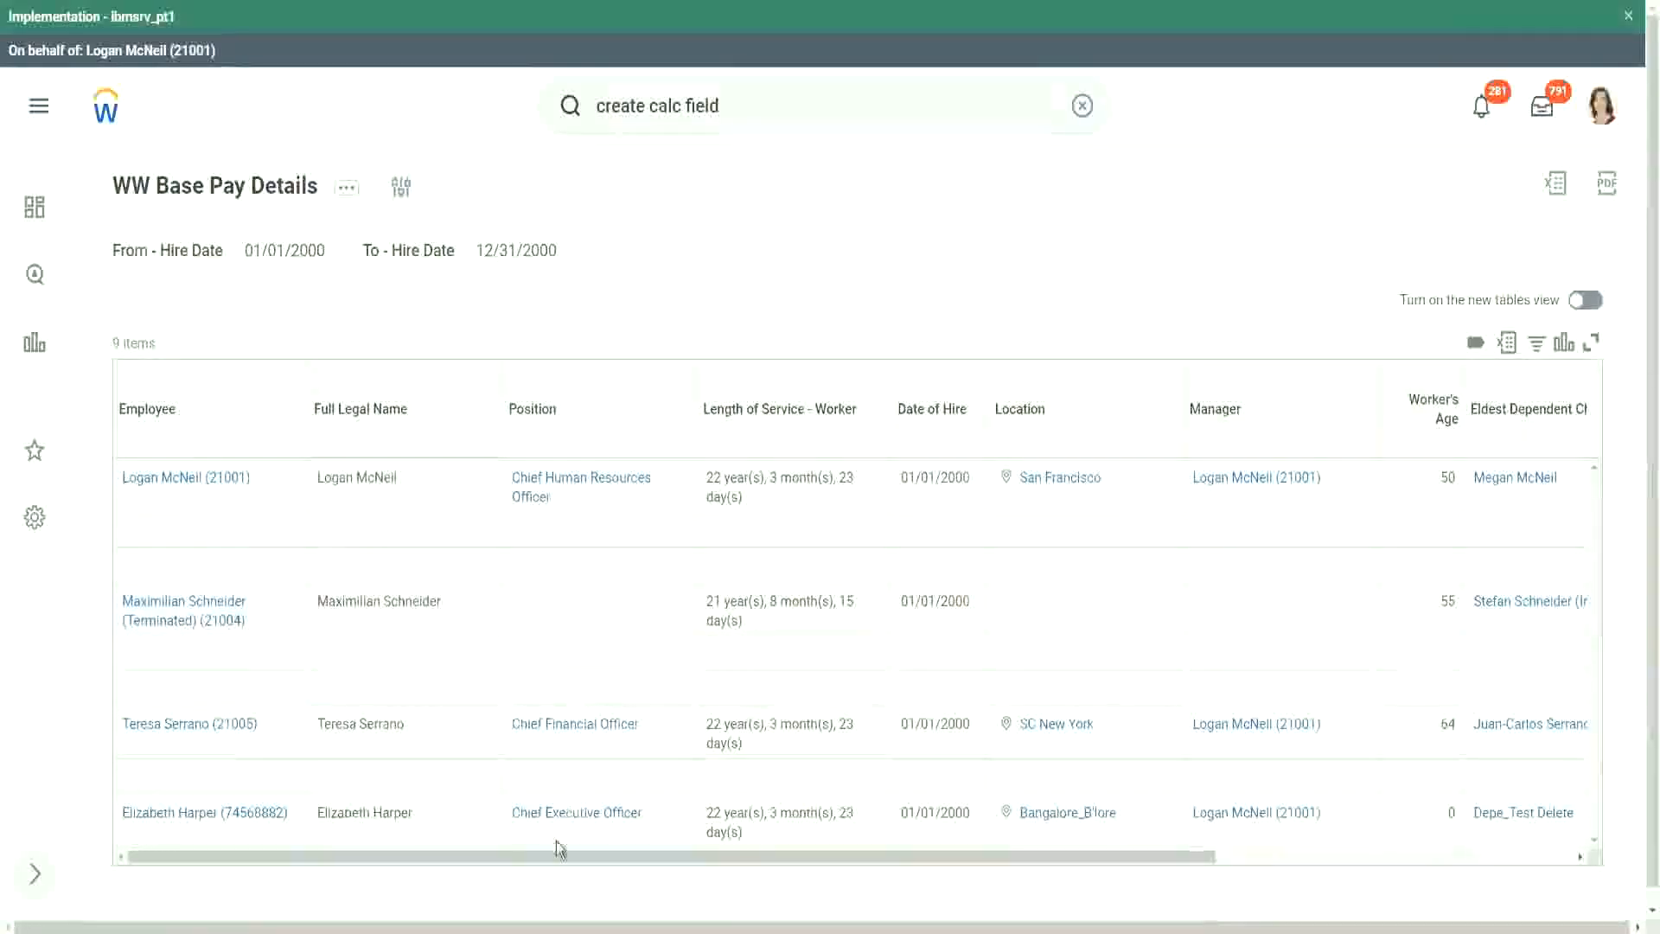
- Compare the first employee's Age of the Eldest Dependent Child value with the matching Dependent's Age entry in the report
{"action": "left_click_drag", "start_coordinate": [548, 856], "coordinate": [949, 896]}
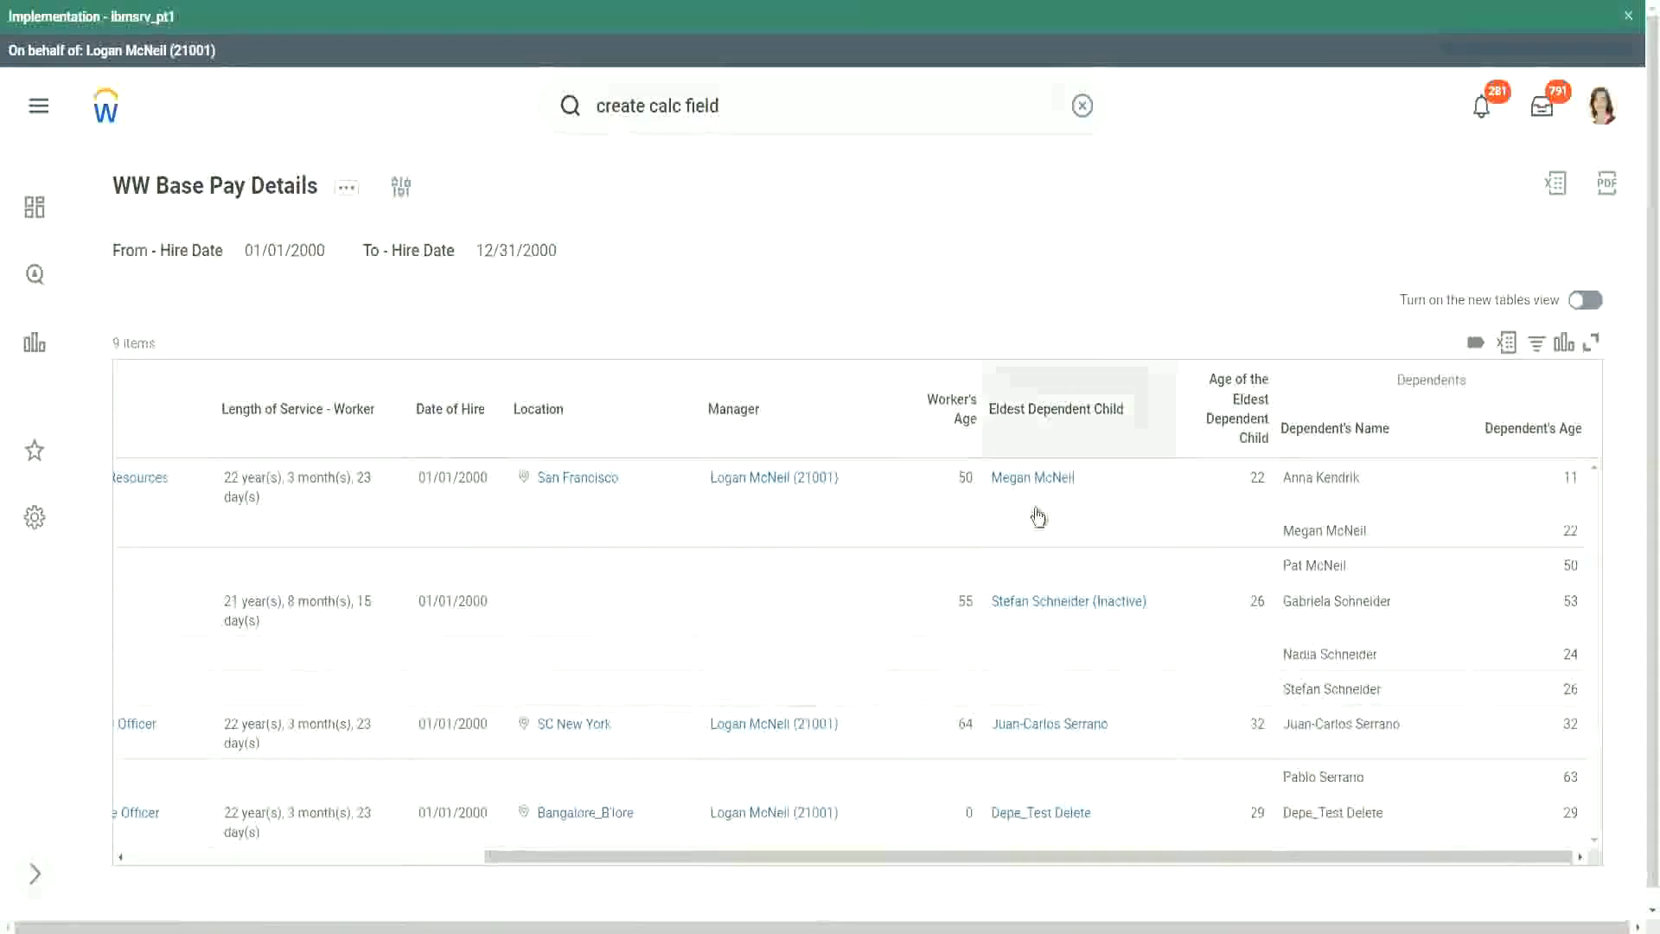
{"action": "double_click", "coordinate": [1255, 477]}
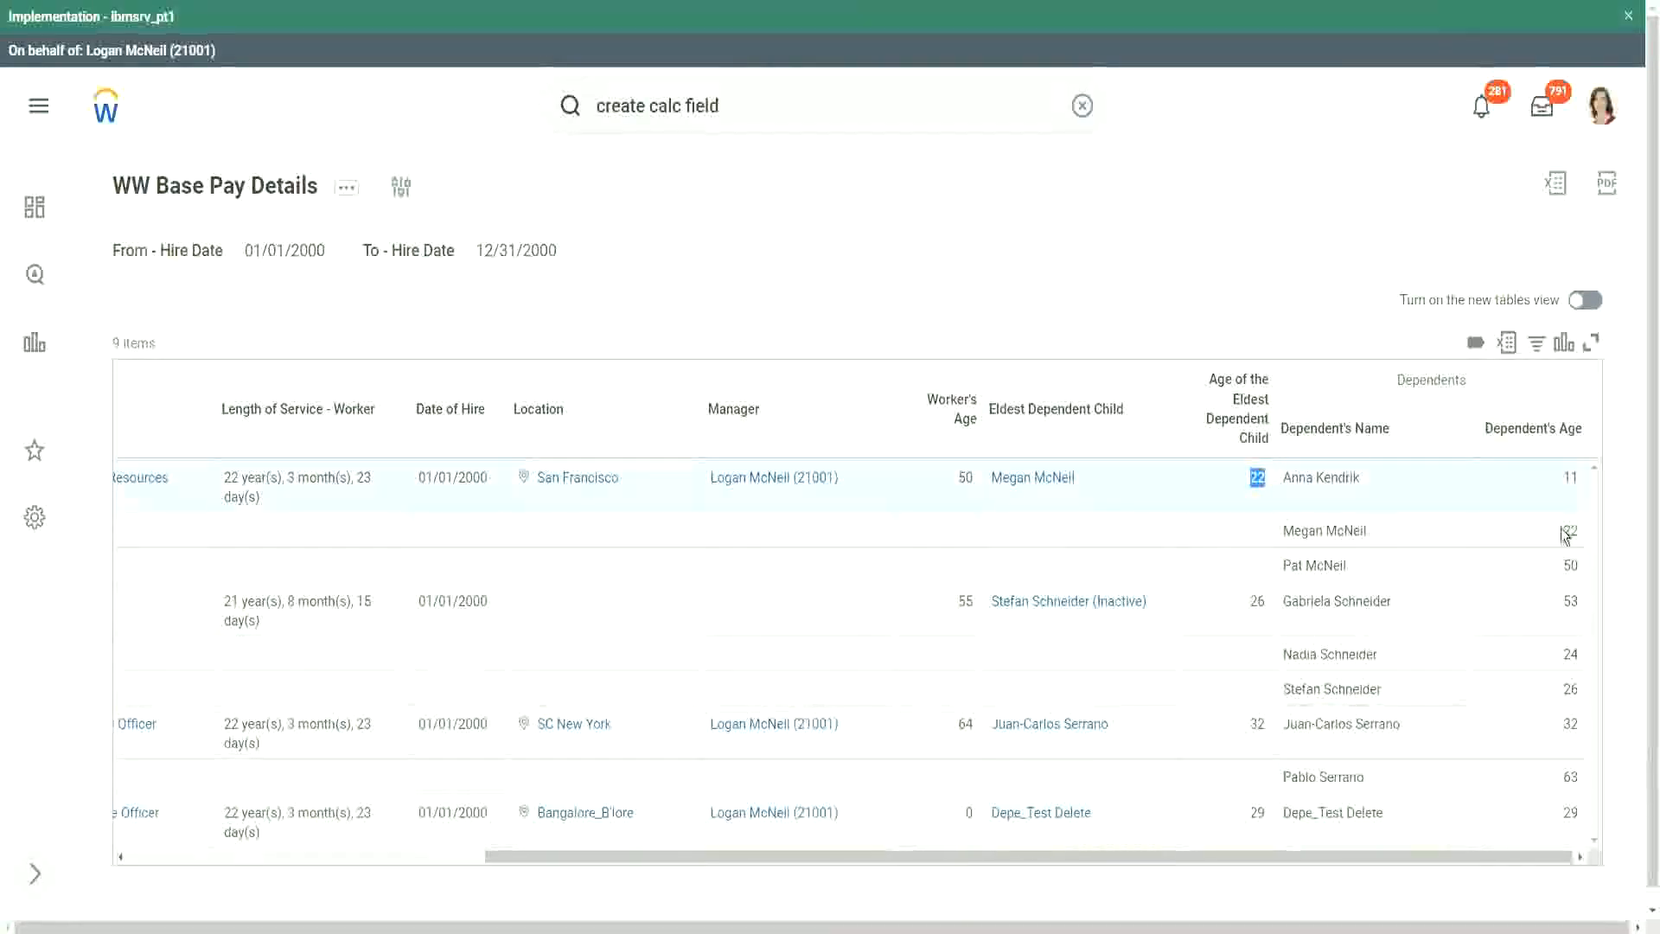
{"action": "double_click", "coordinate": [1568, 531]}
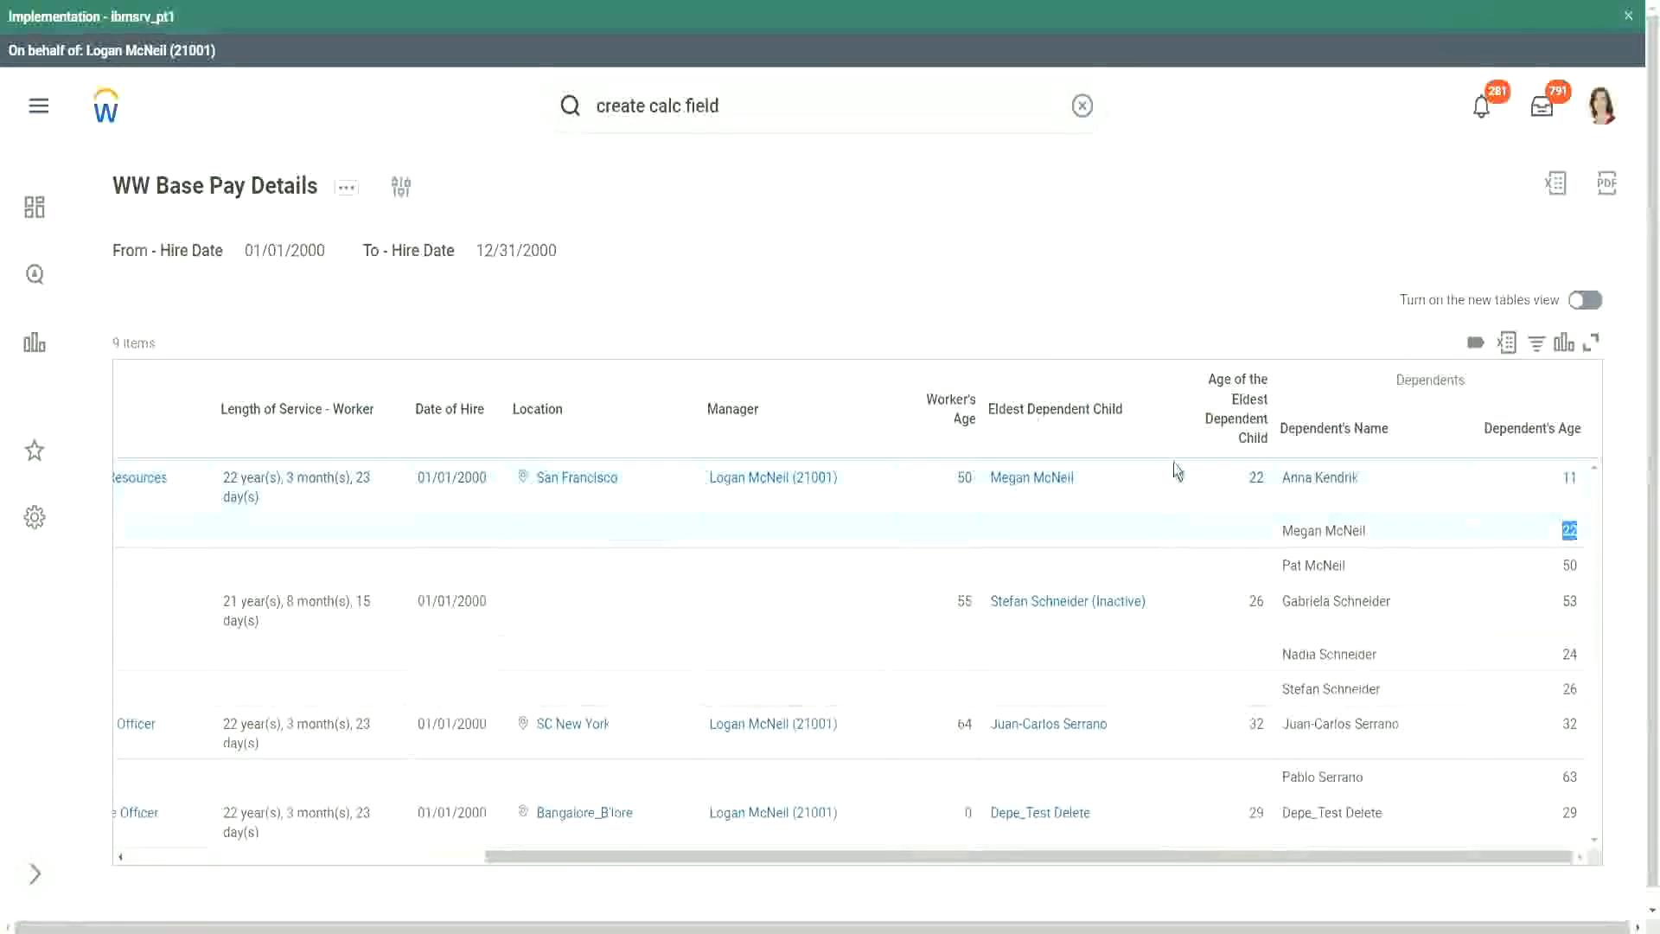
- Compare the Age of the Eldest Dependent Child values with the matching Dependent's Age entries for the listed employees
{"action": "double_click", "coordinate": [1256, 477]}
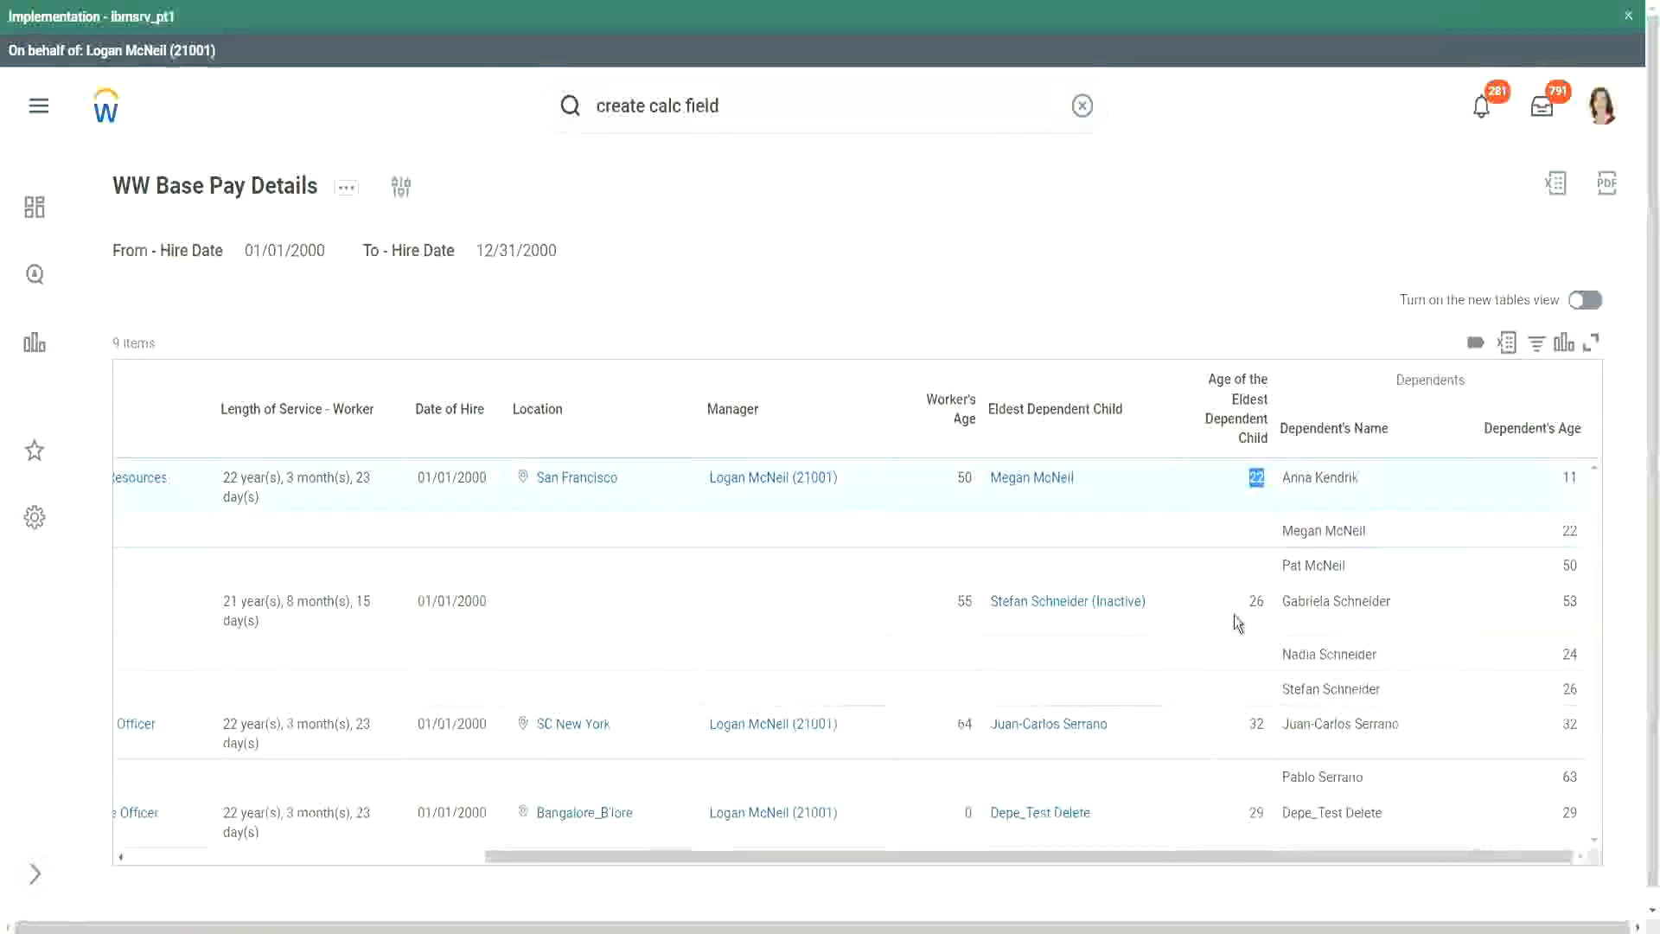
{"action": "double_click", "coordinate": [1256, 602]}
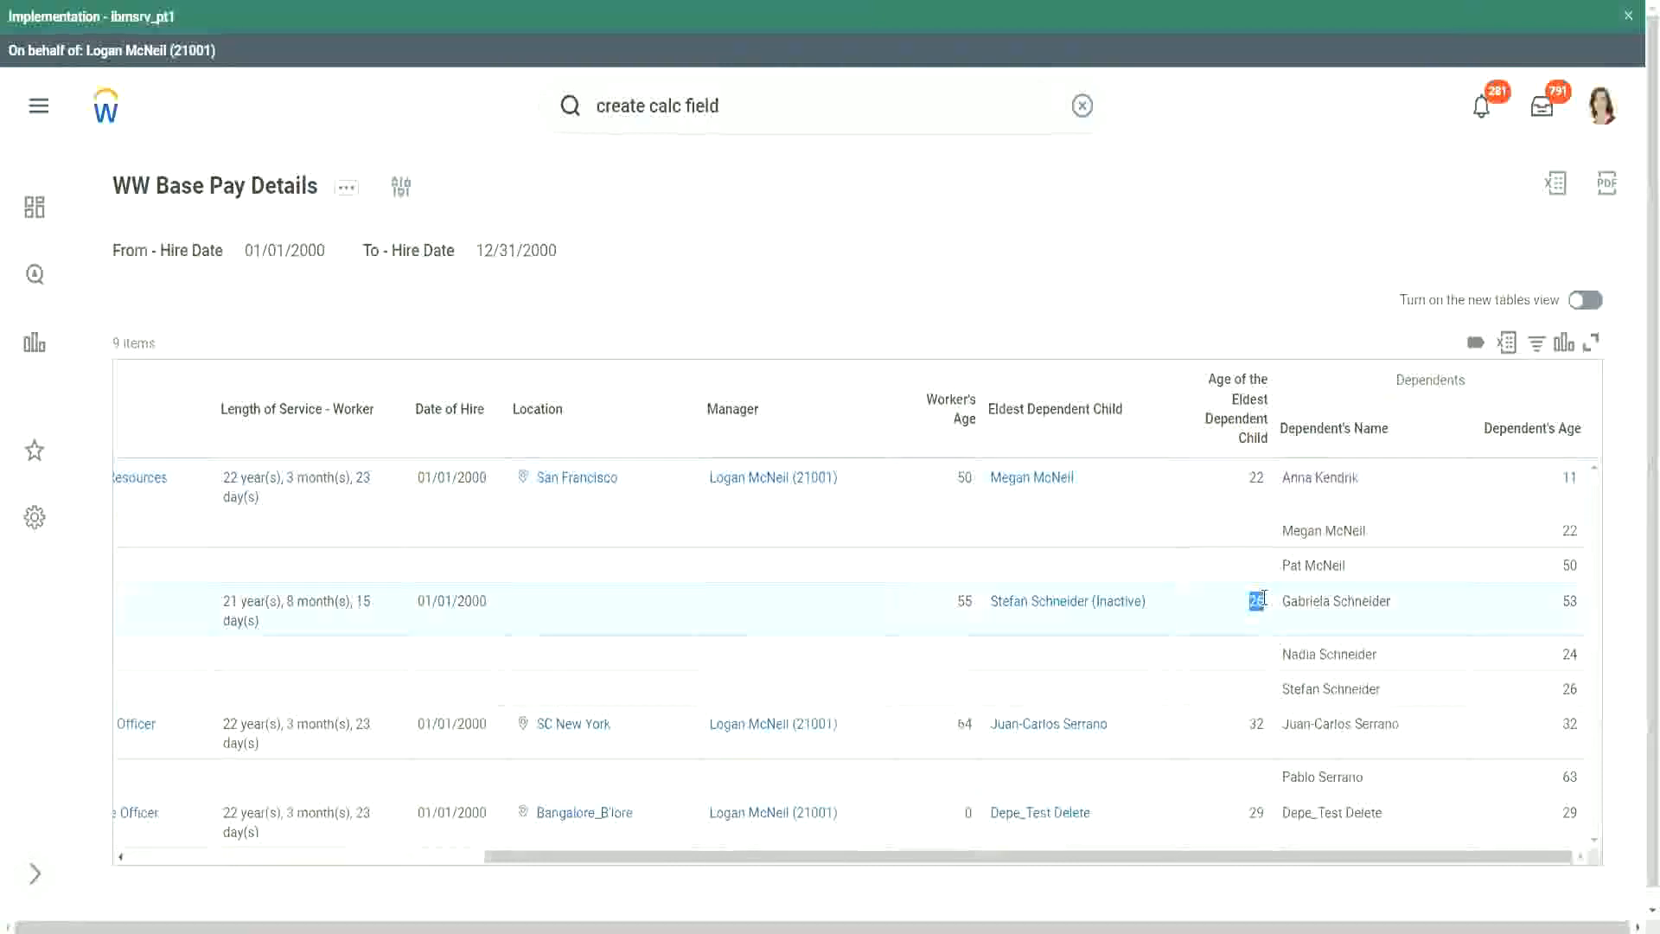
{"action": "double_click", "coordinate": [1255, 724]}
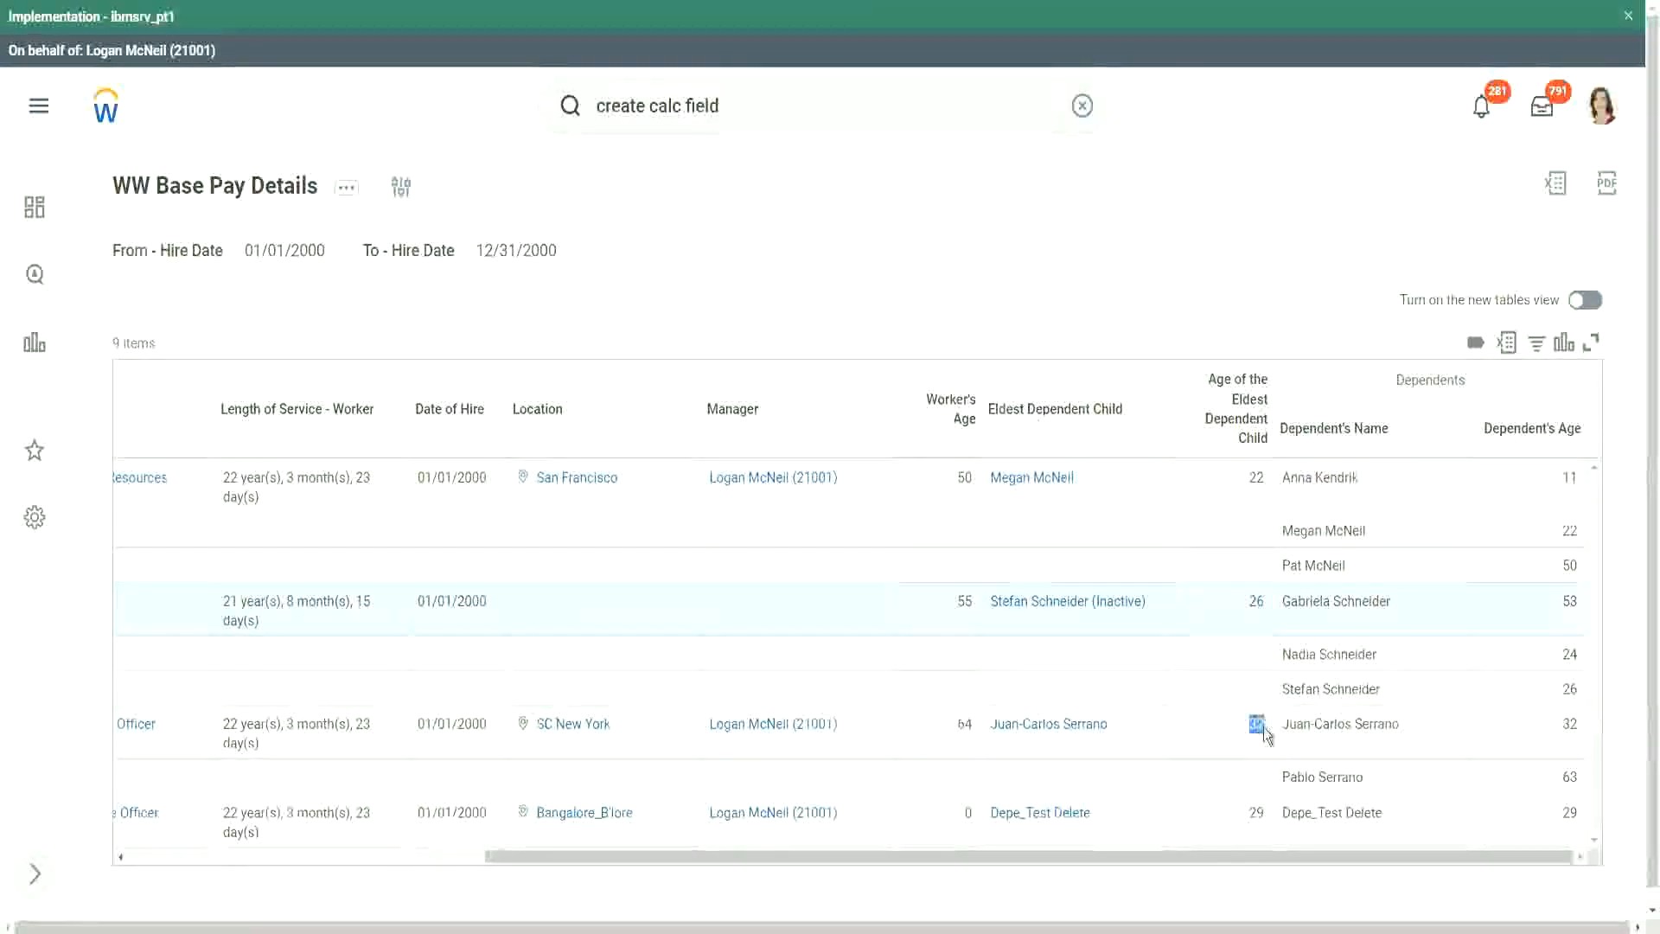
{"action": "double_click", "coordinate": [1568, 725]}
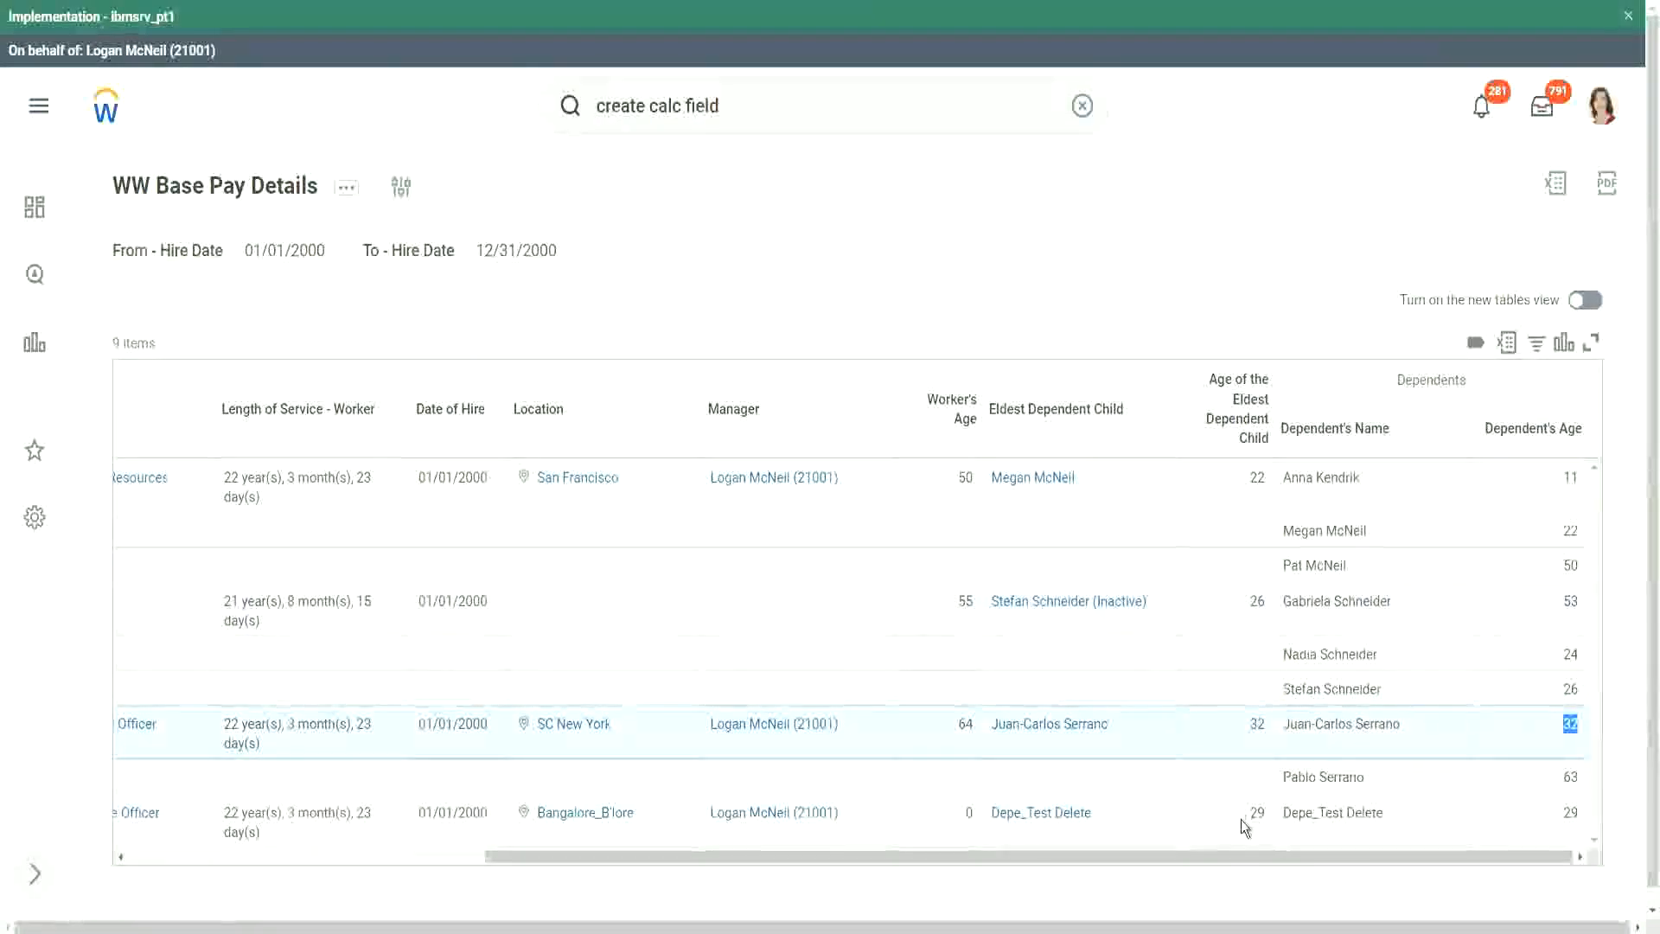
{"action": "left_click_drag", "start_coordinate": [1251, 817], "coordinate": [1262, 811]}
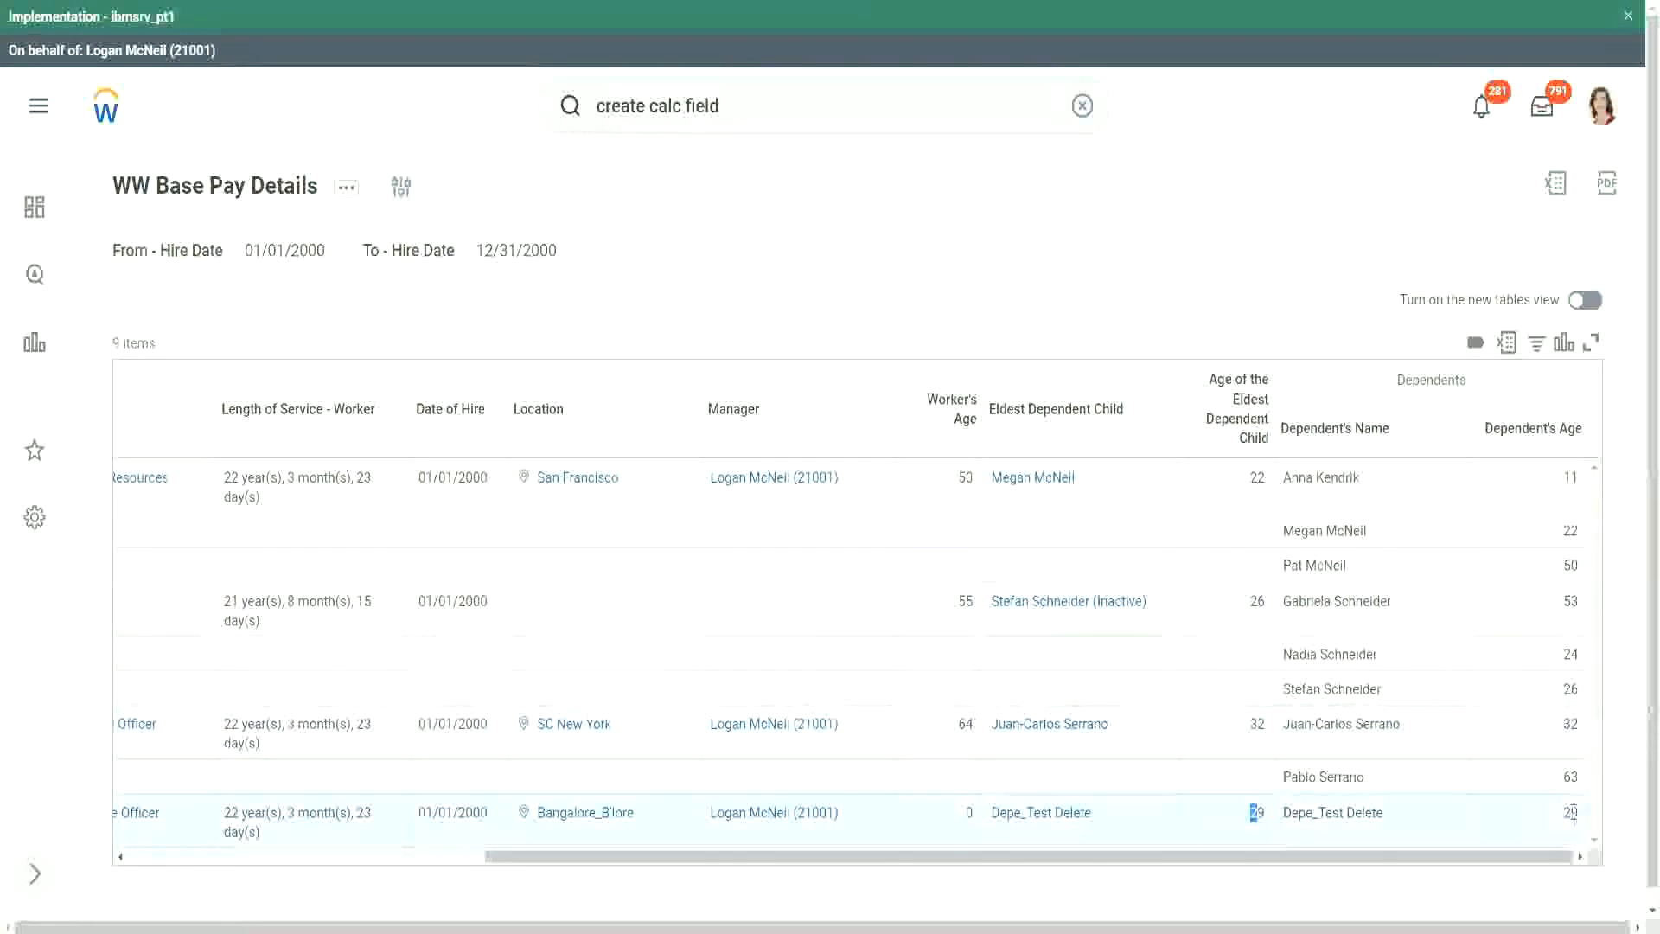
{"action": "left_click_drag", "start_coordinate": [1563, 813], "coordinate": [1579, 813]}
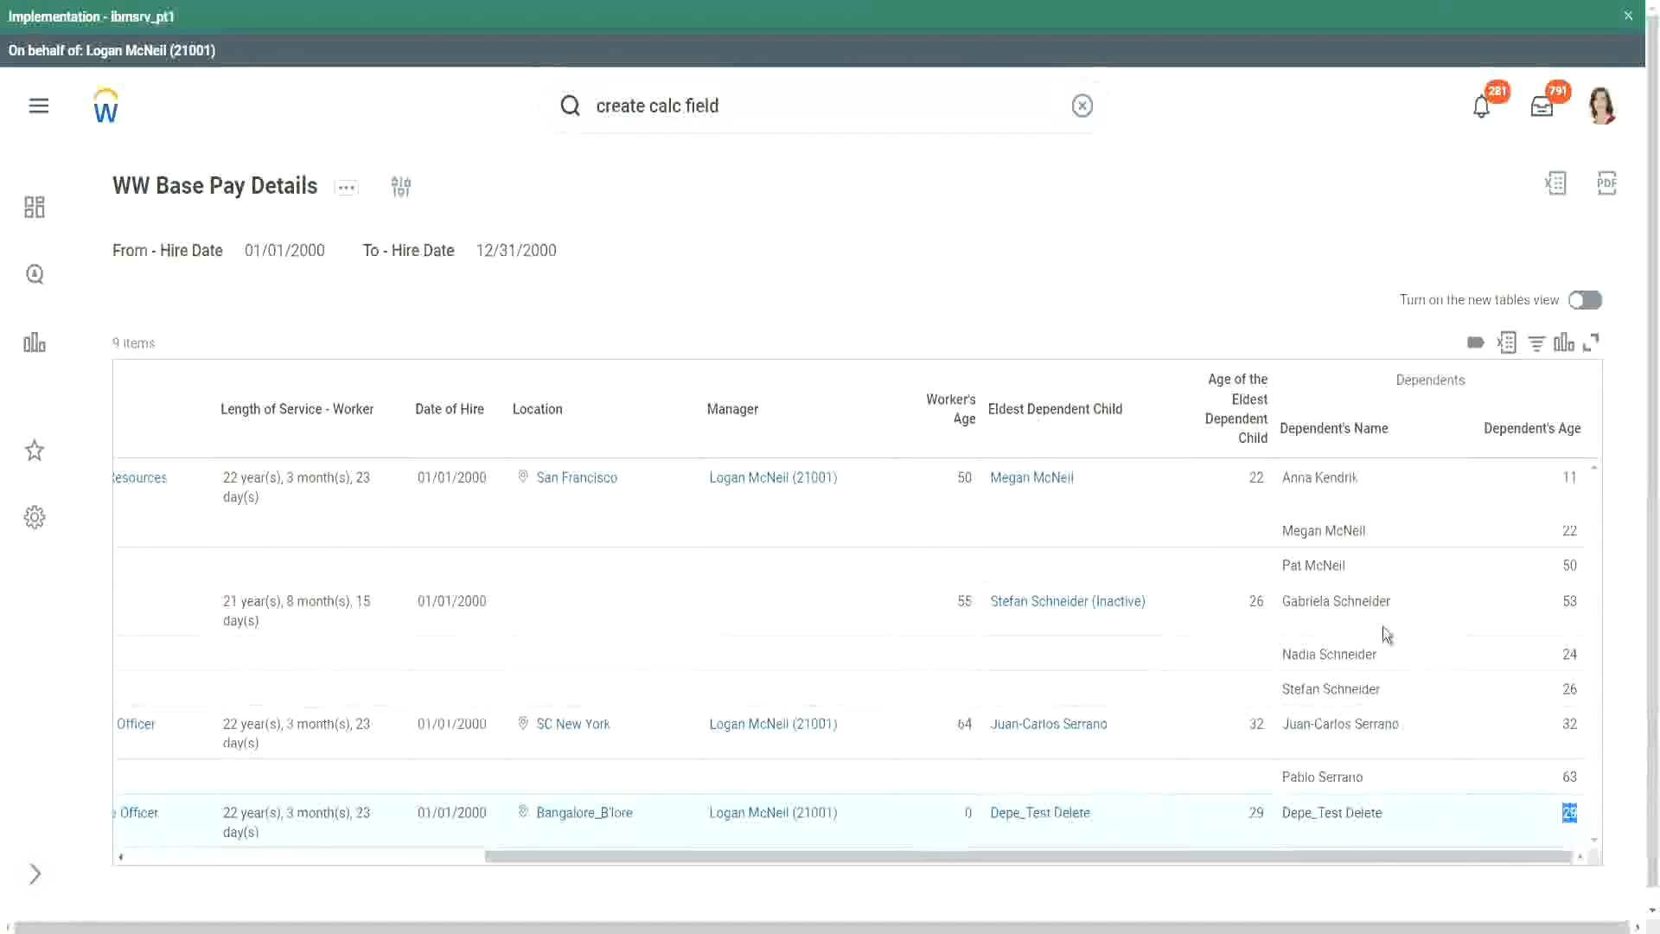
{"action": "left_click", "coordinate": [1247, 257]}
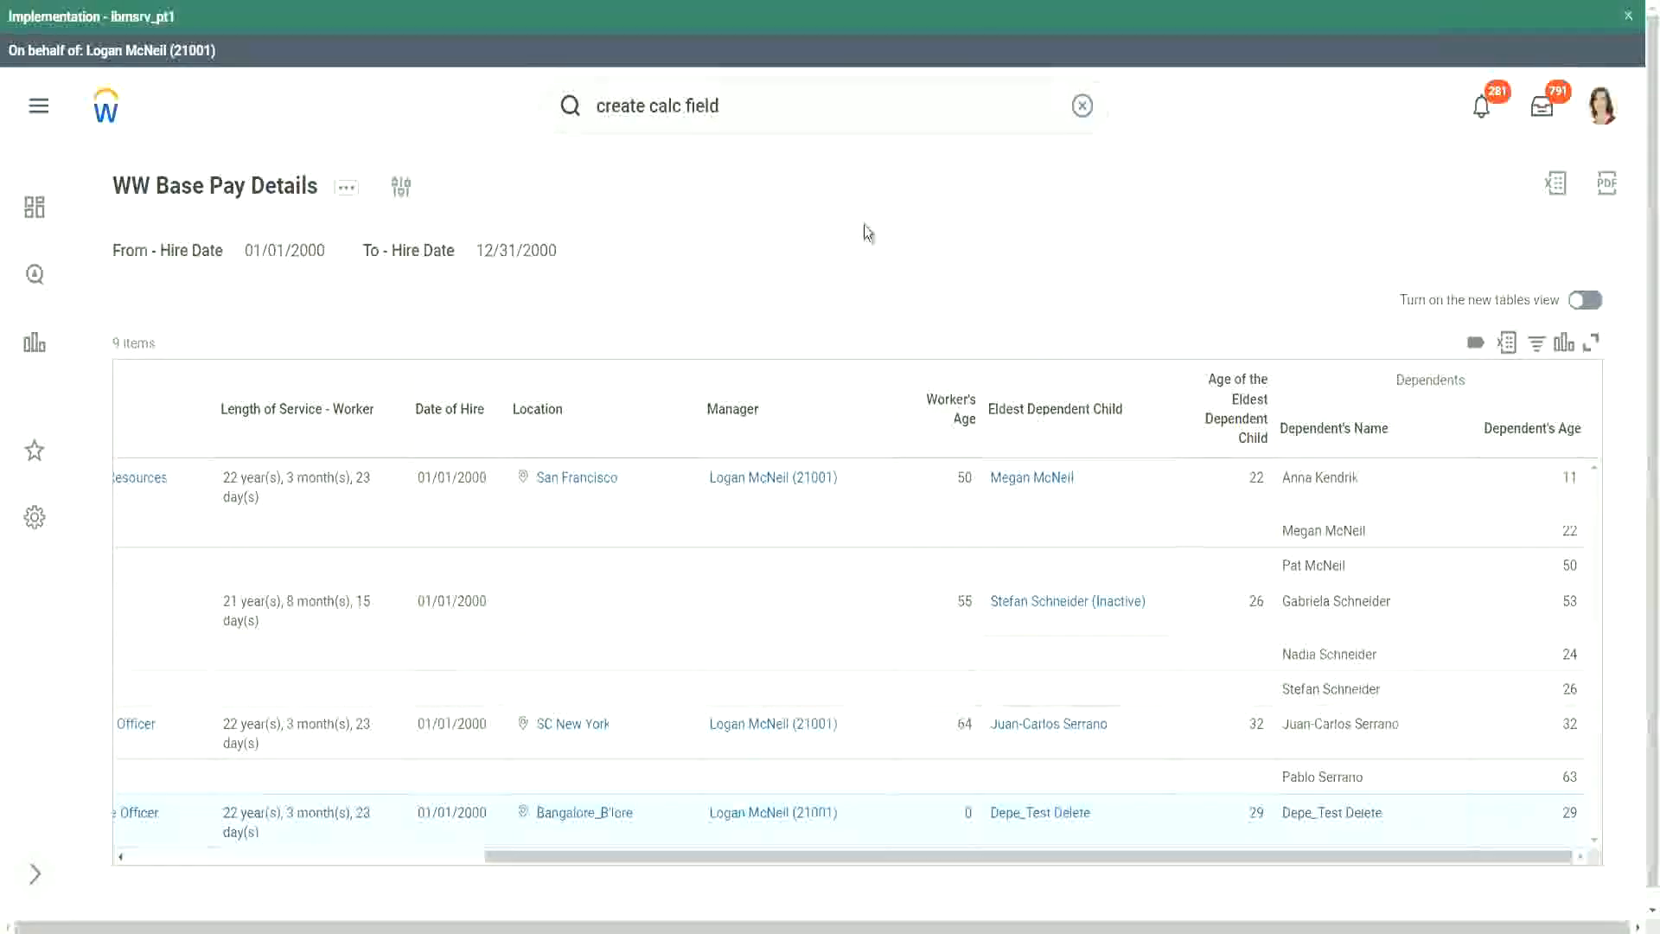
- Edit the report and add an And filter condition on CF-WW-LRV-Age of the eldest Dependent Child below the Eldest Dependent Child condition
{"action": "left_click", "coordinate": [347, 195]}
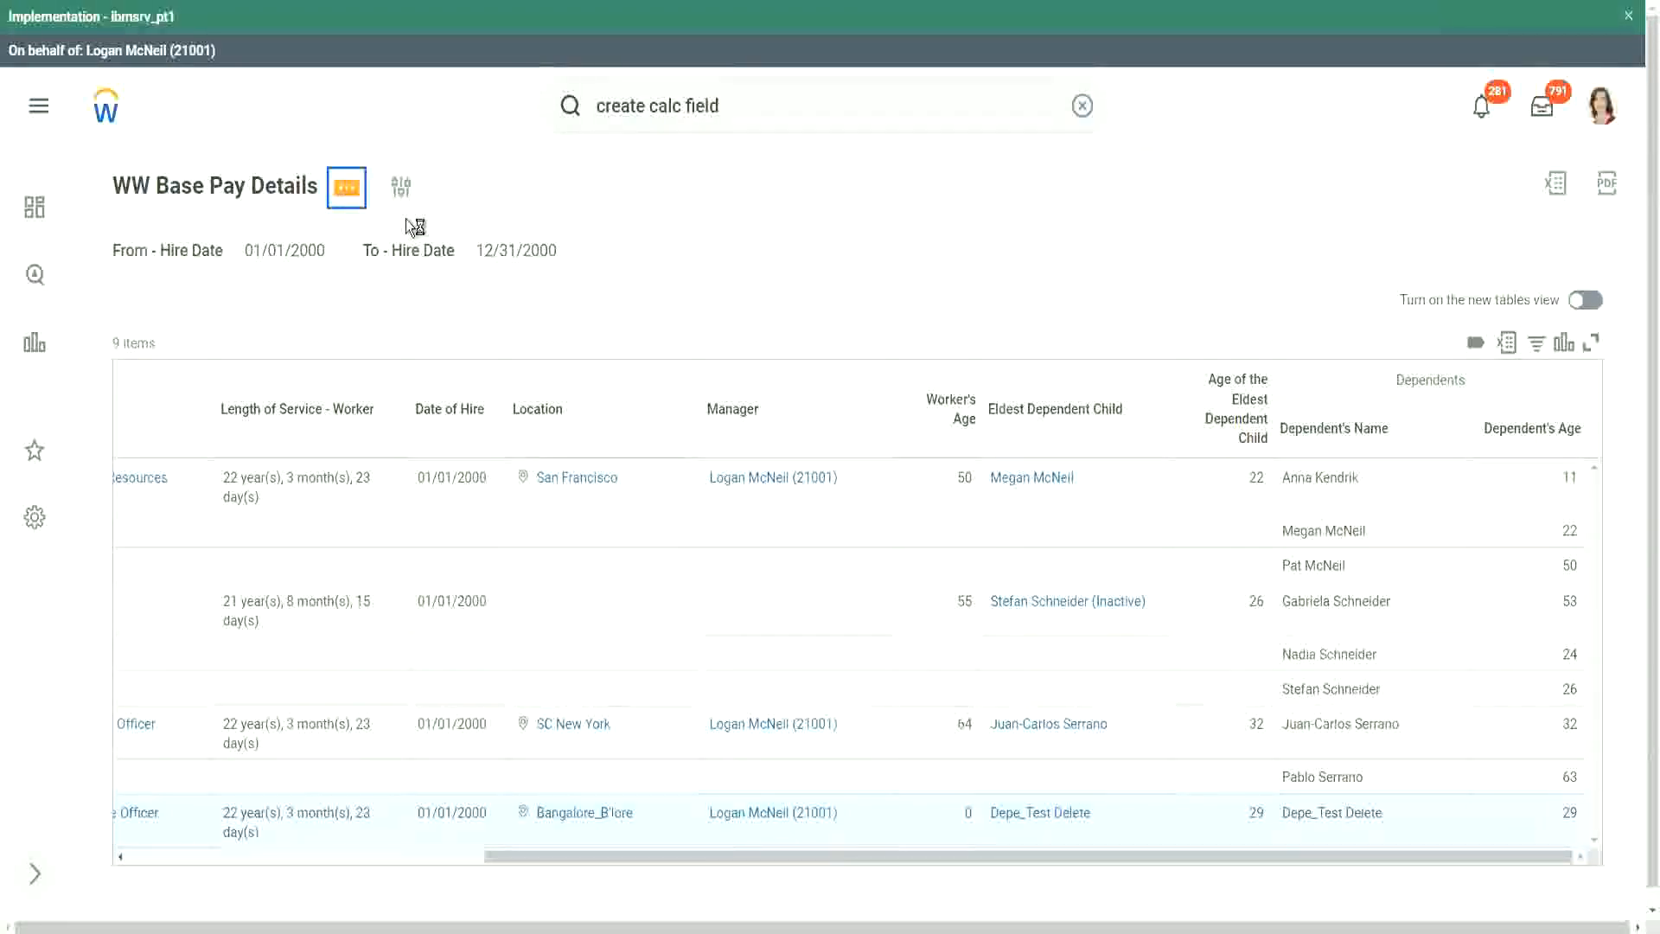
{"action": "mouse_move", "coordinate": [502, 288]}
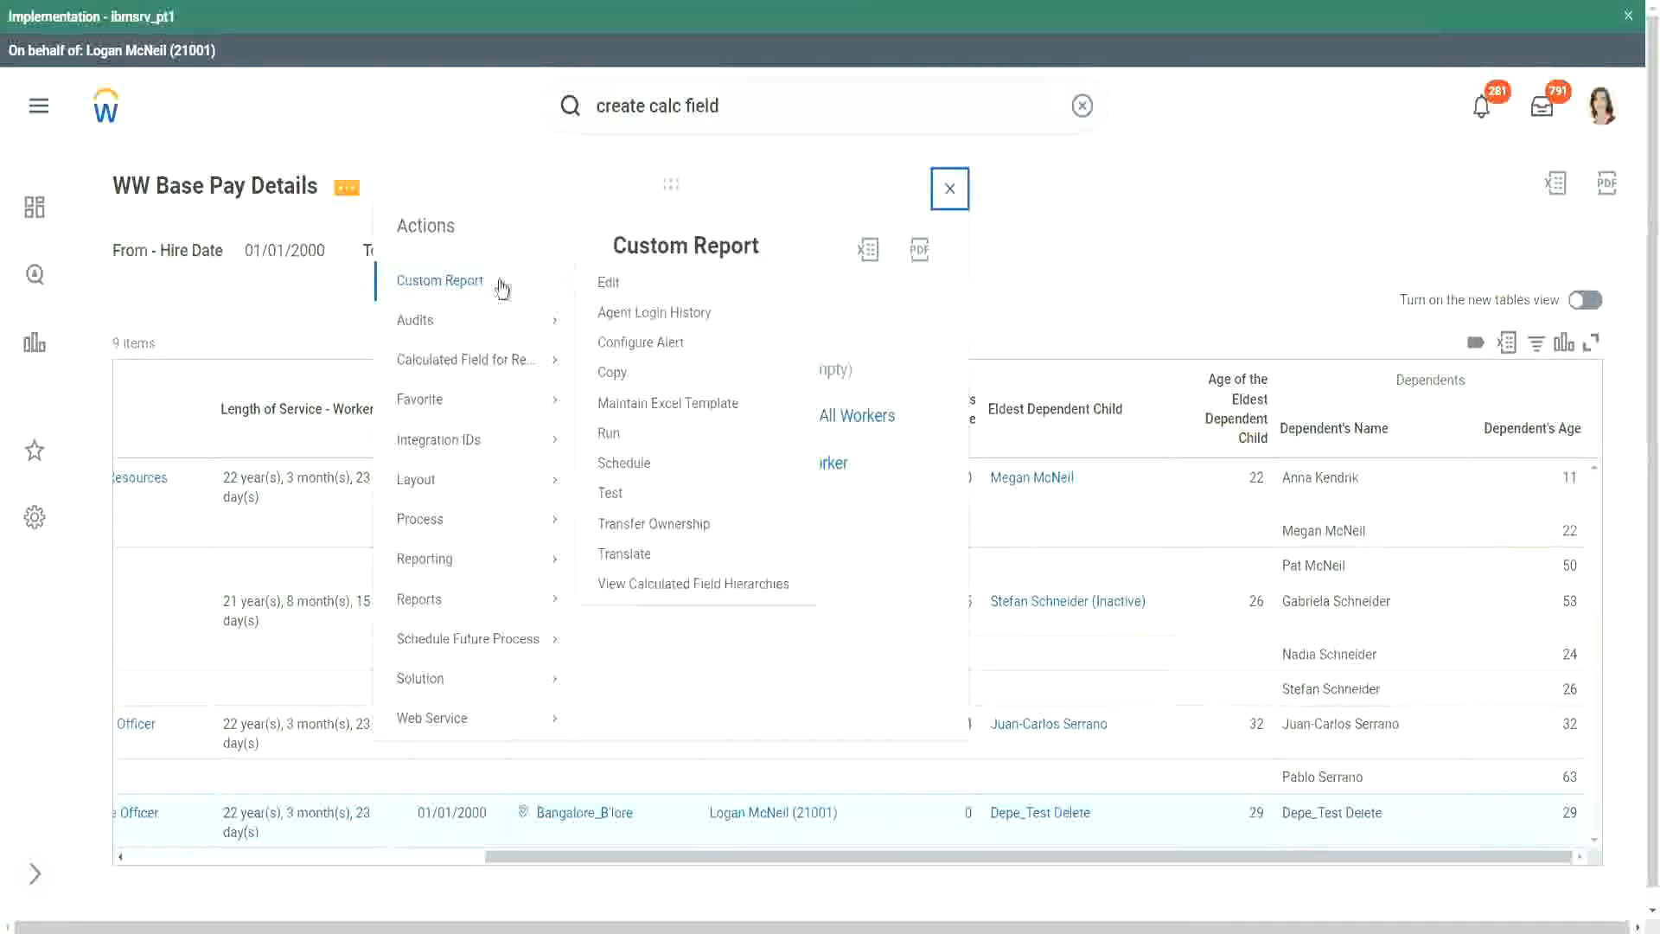
{"action": "left_click", "coordinate": [609, 283]}
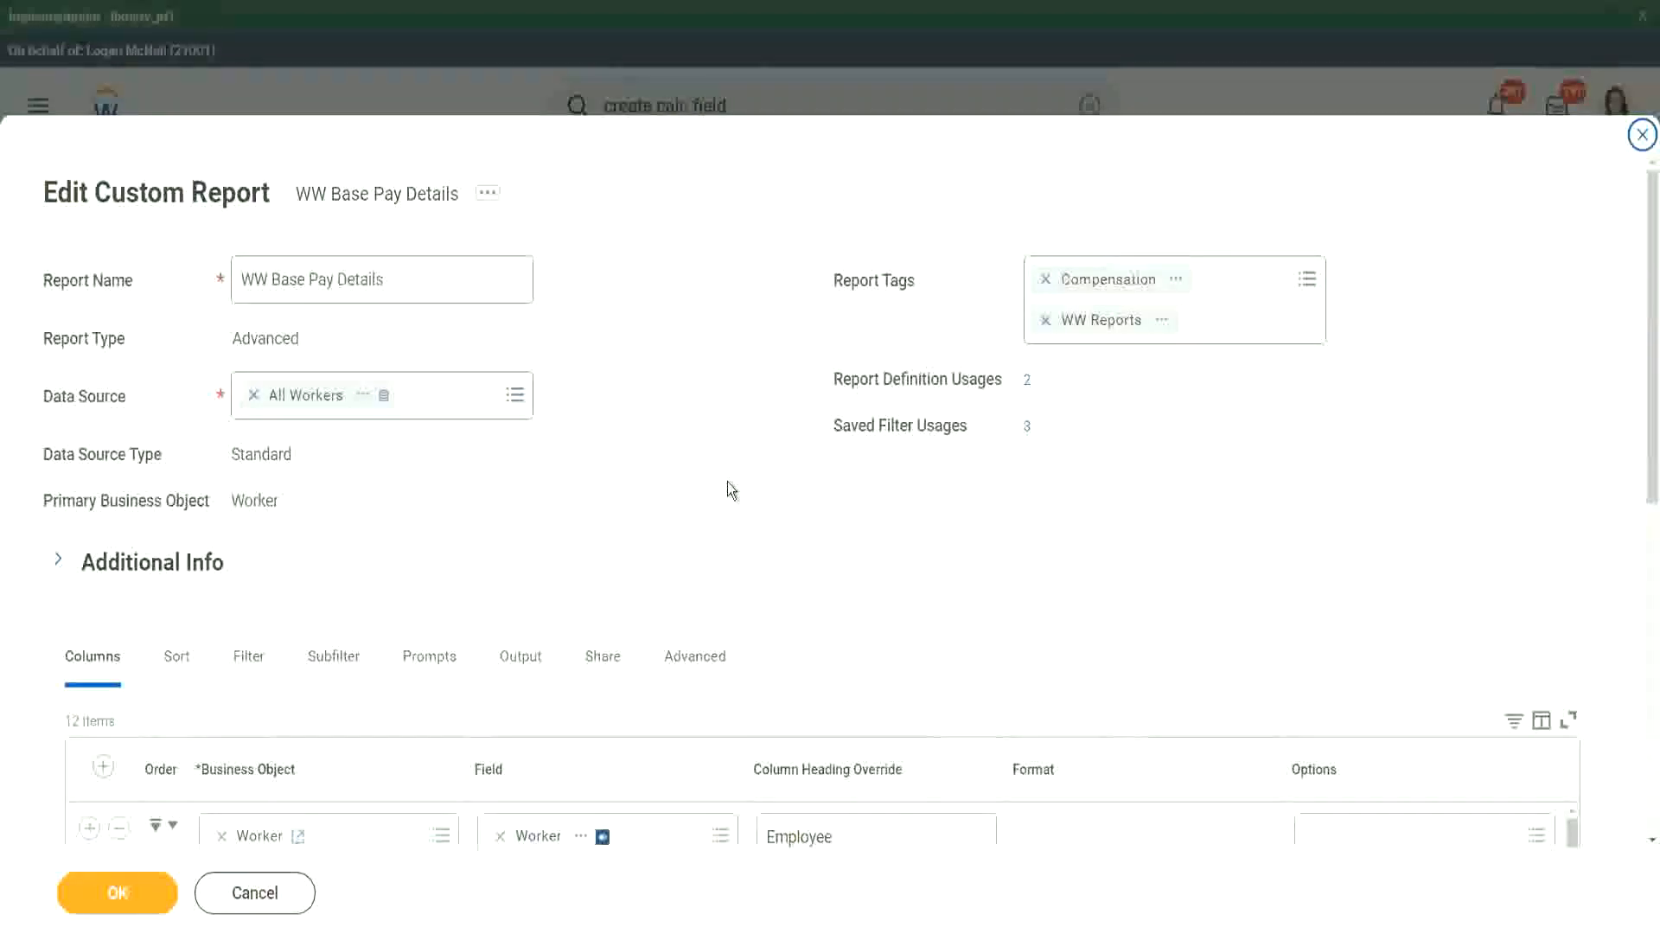
{"action": "scroll", "coordinate": [755, 441], "scroll_direction": "down", "scroll_amount": 3}
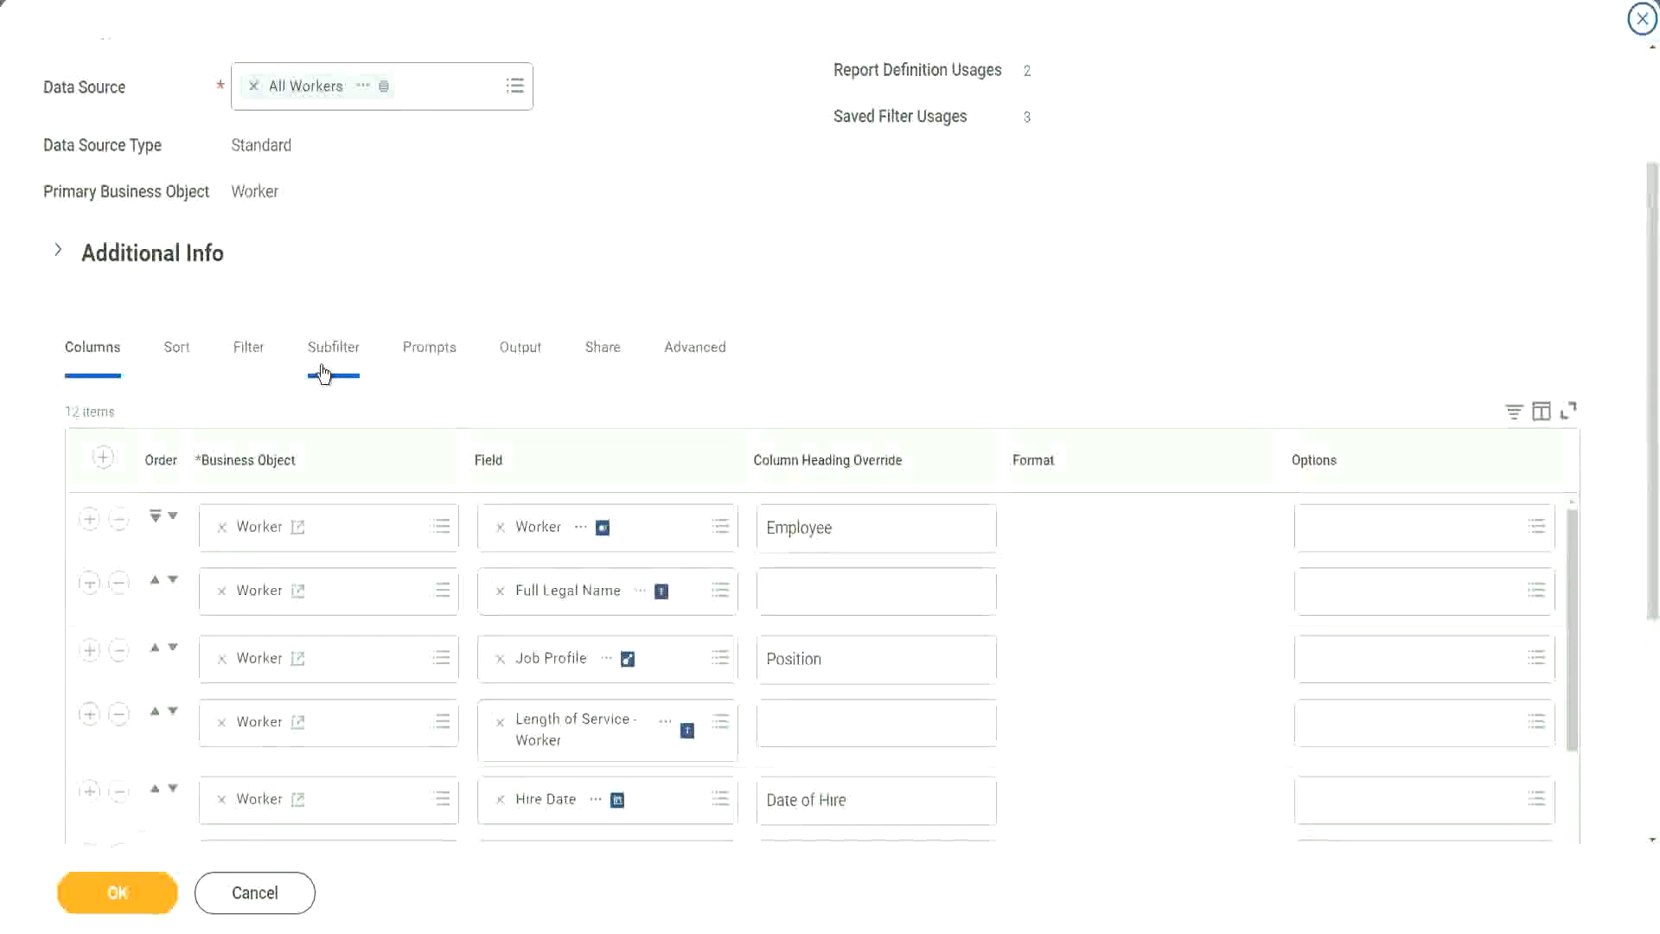
{"action": "left_click", "coordinate": [250, 352]}
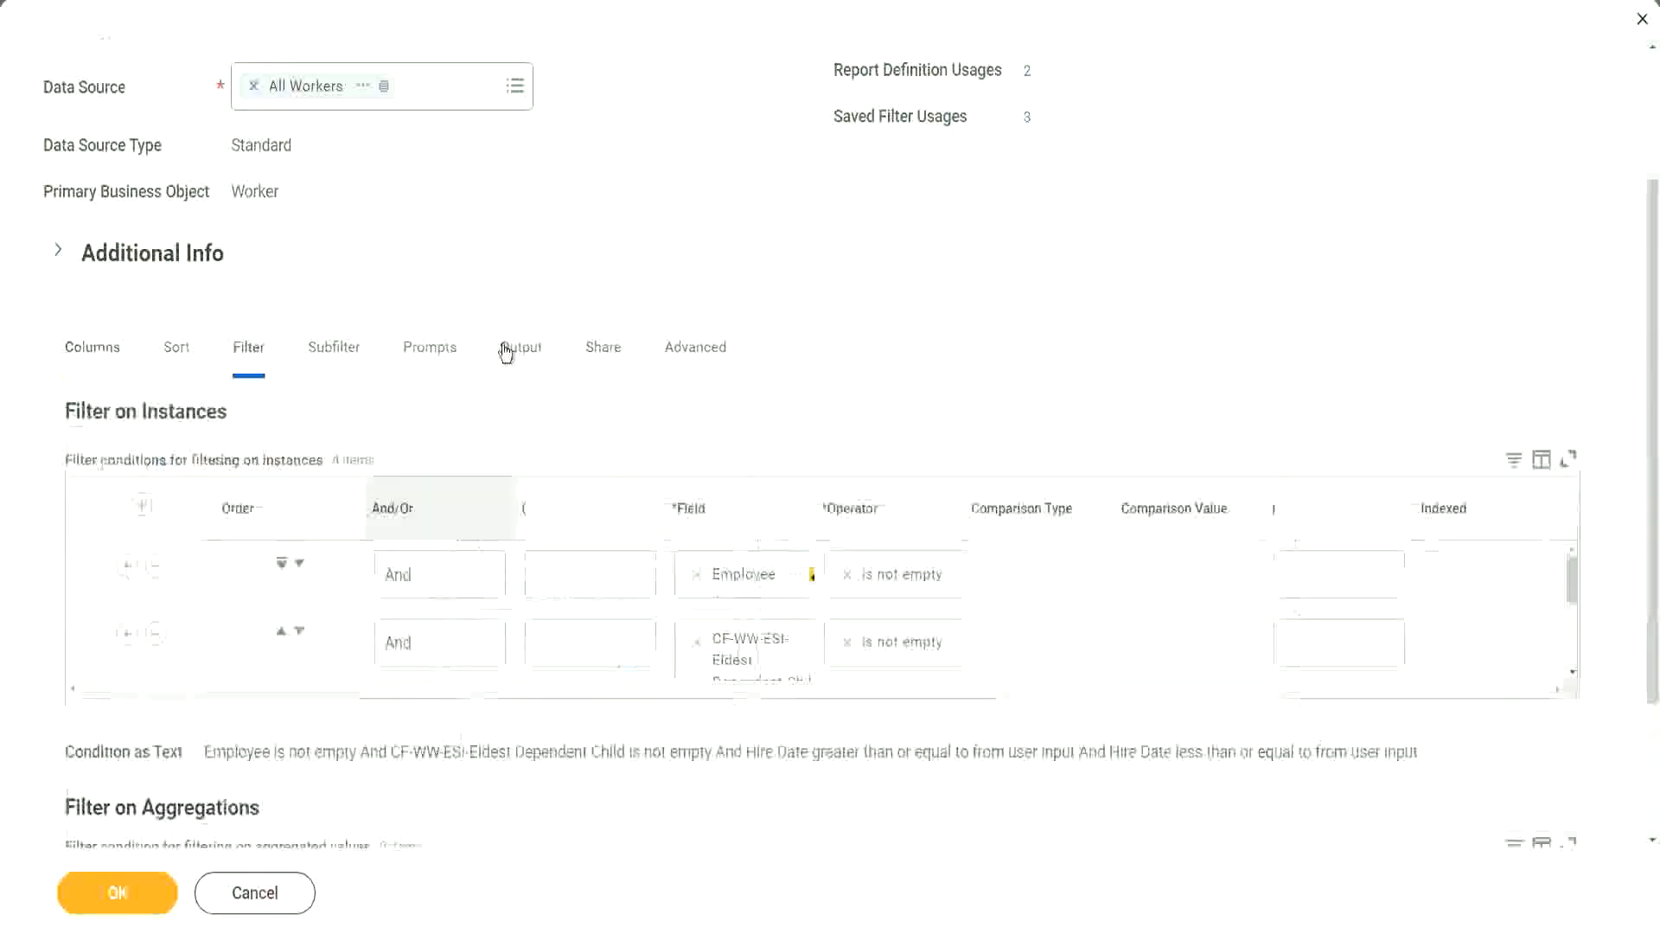
{"action": "left_click", "coordinate": [89, 634]}
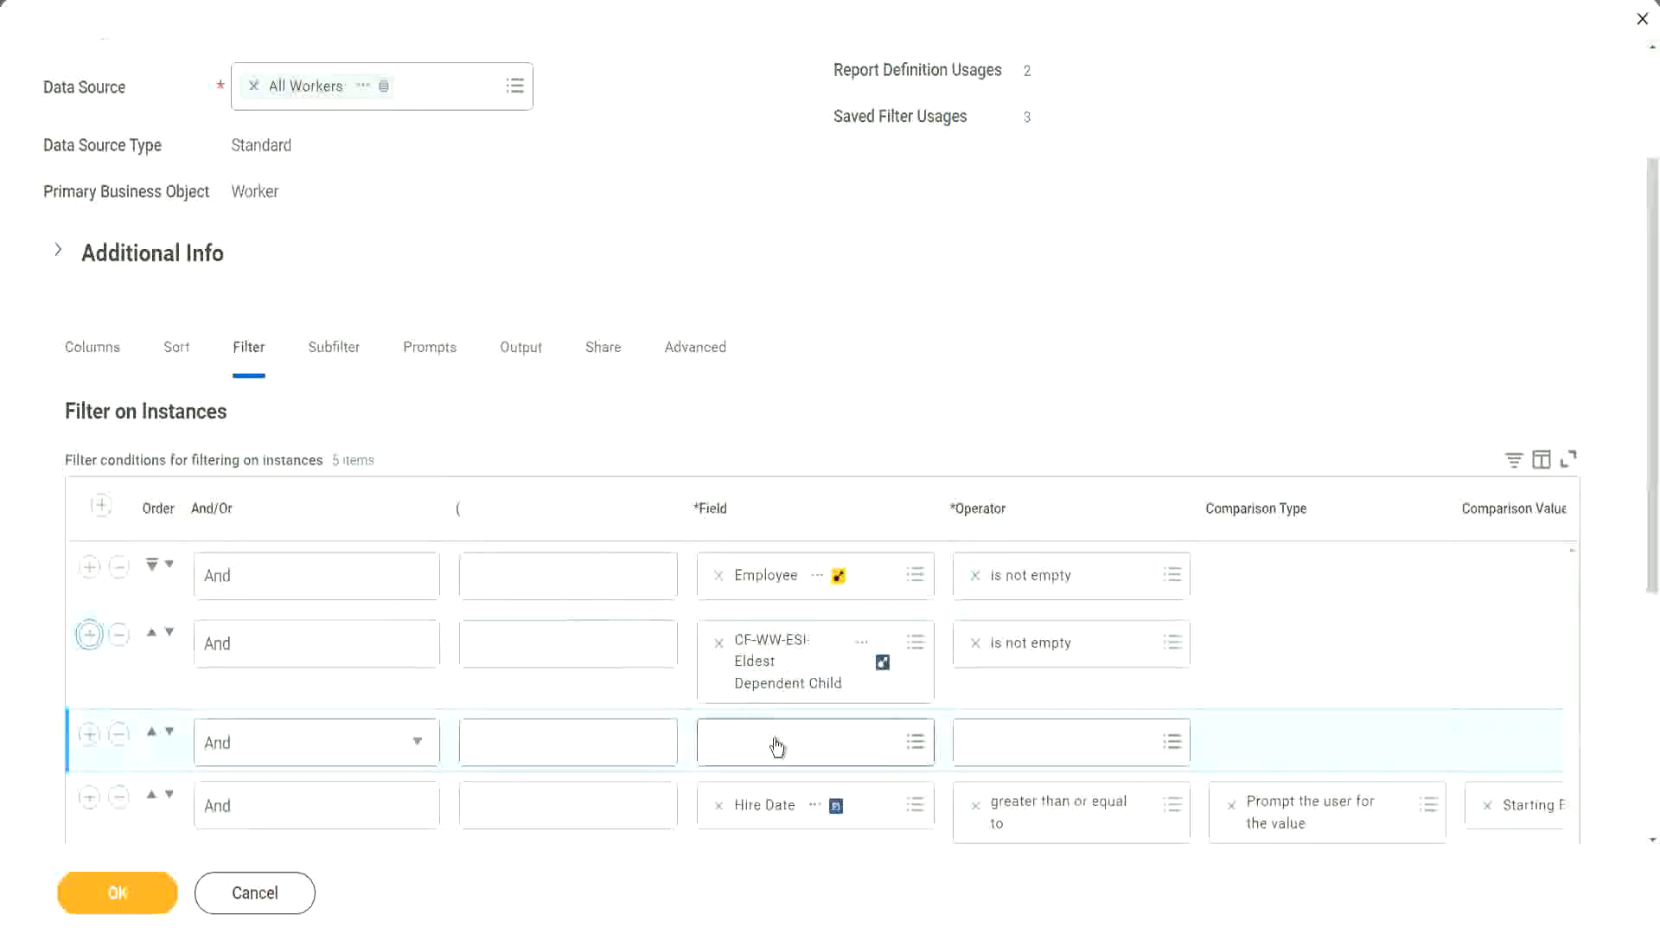
{"action": "left_click", "coordinate": [778, 739]}
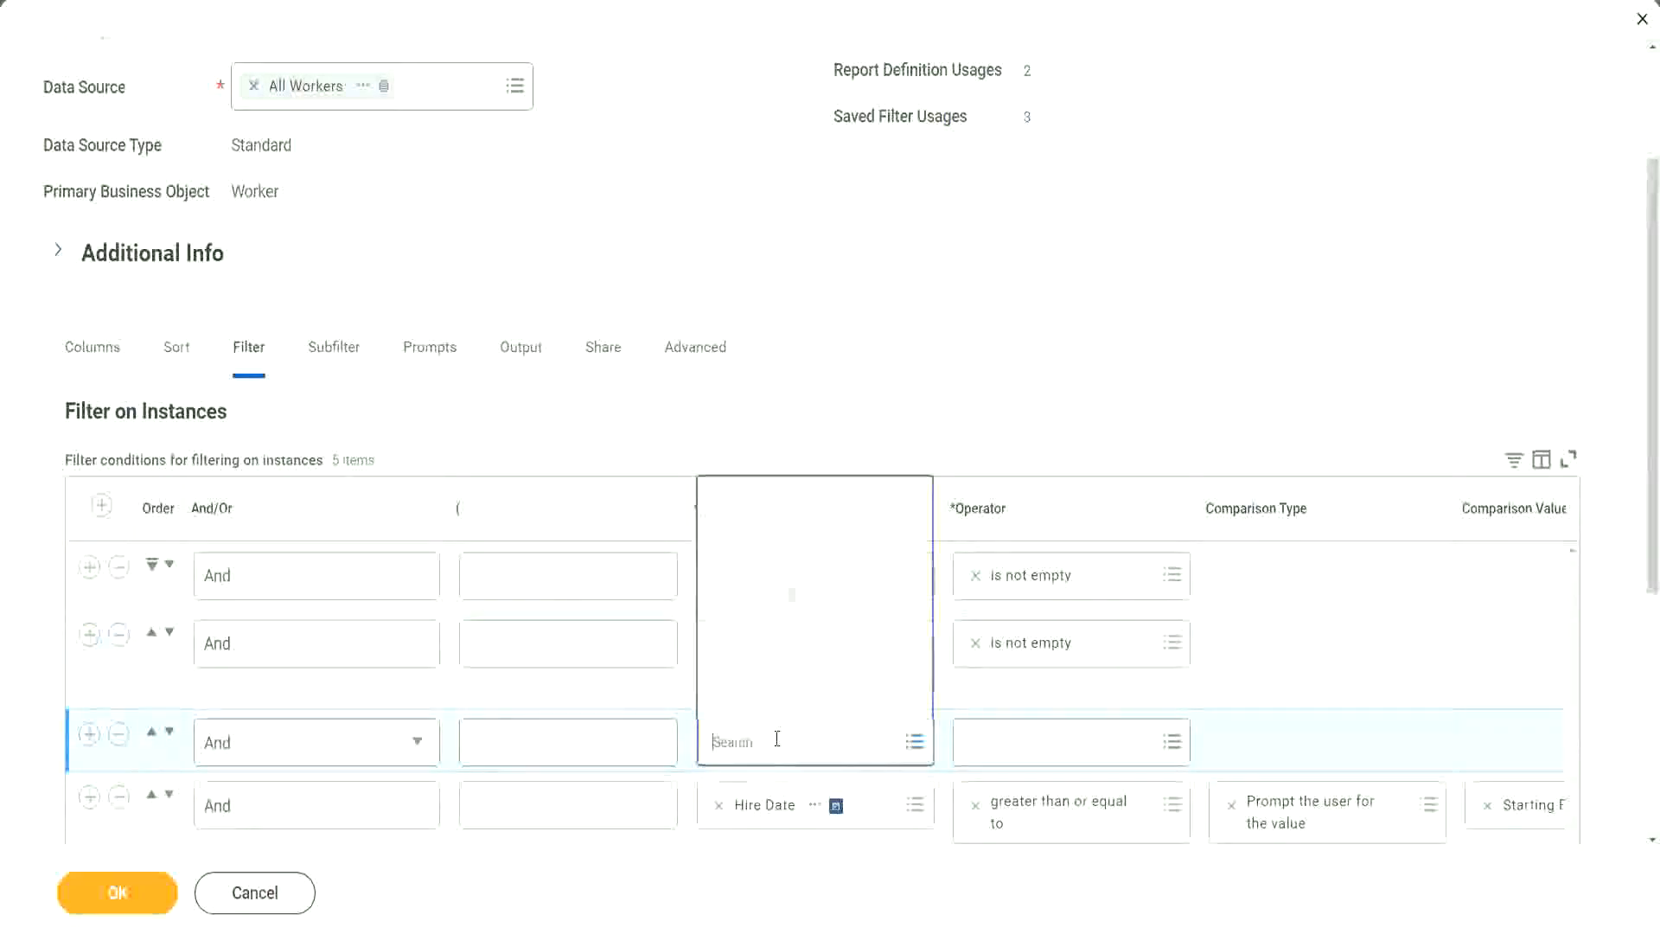
{"action": "left_click", "coordinate": [809, 499]}
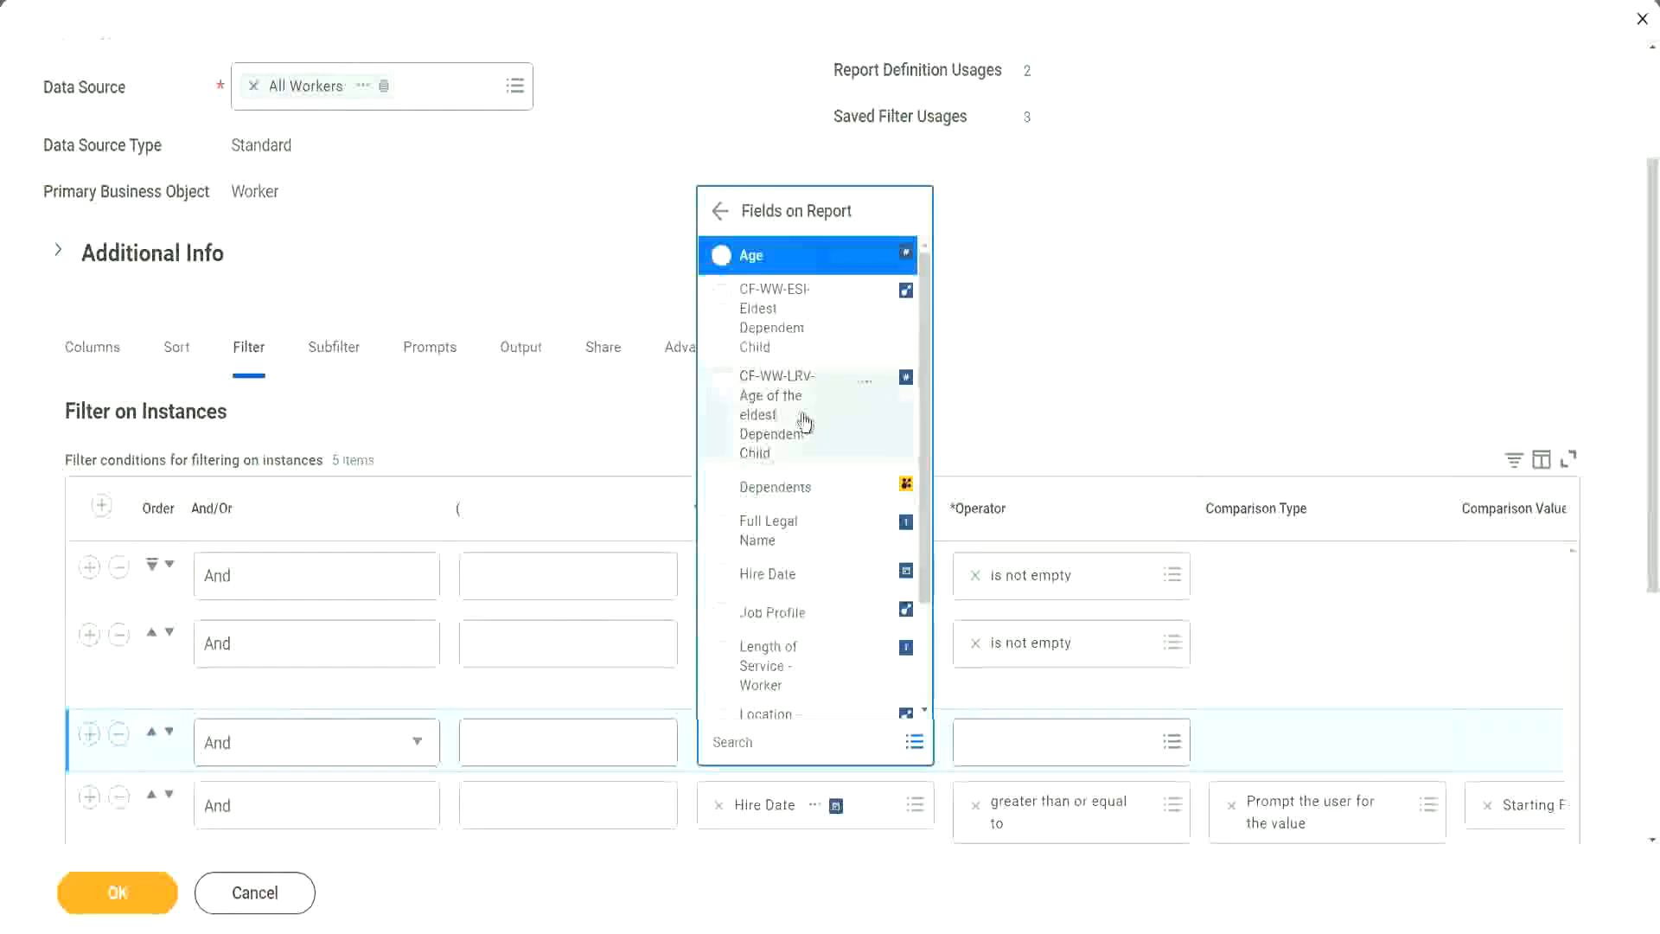
{"action": "left_click", "coordinate": [753, 413]}
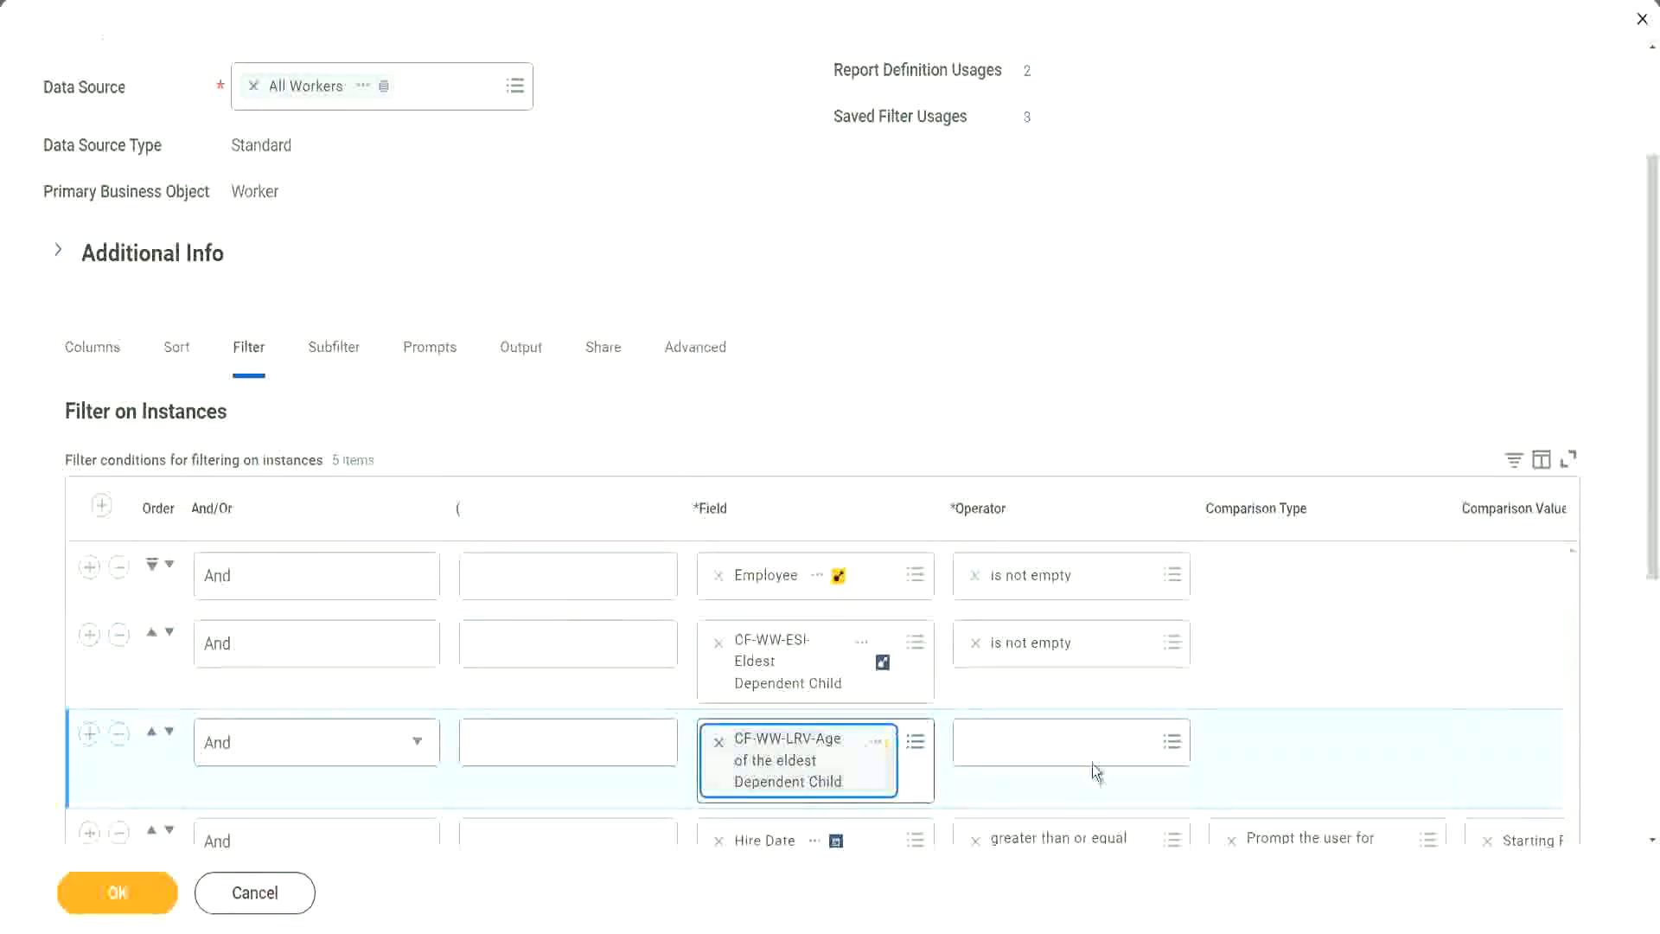
- Set the new age condition to less than or equal to 30 as a value specified in the filter, and save the report
{"action": "left_click", "coordinate": [1078, 739]}
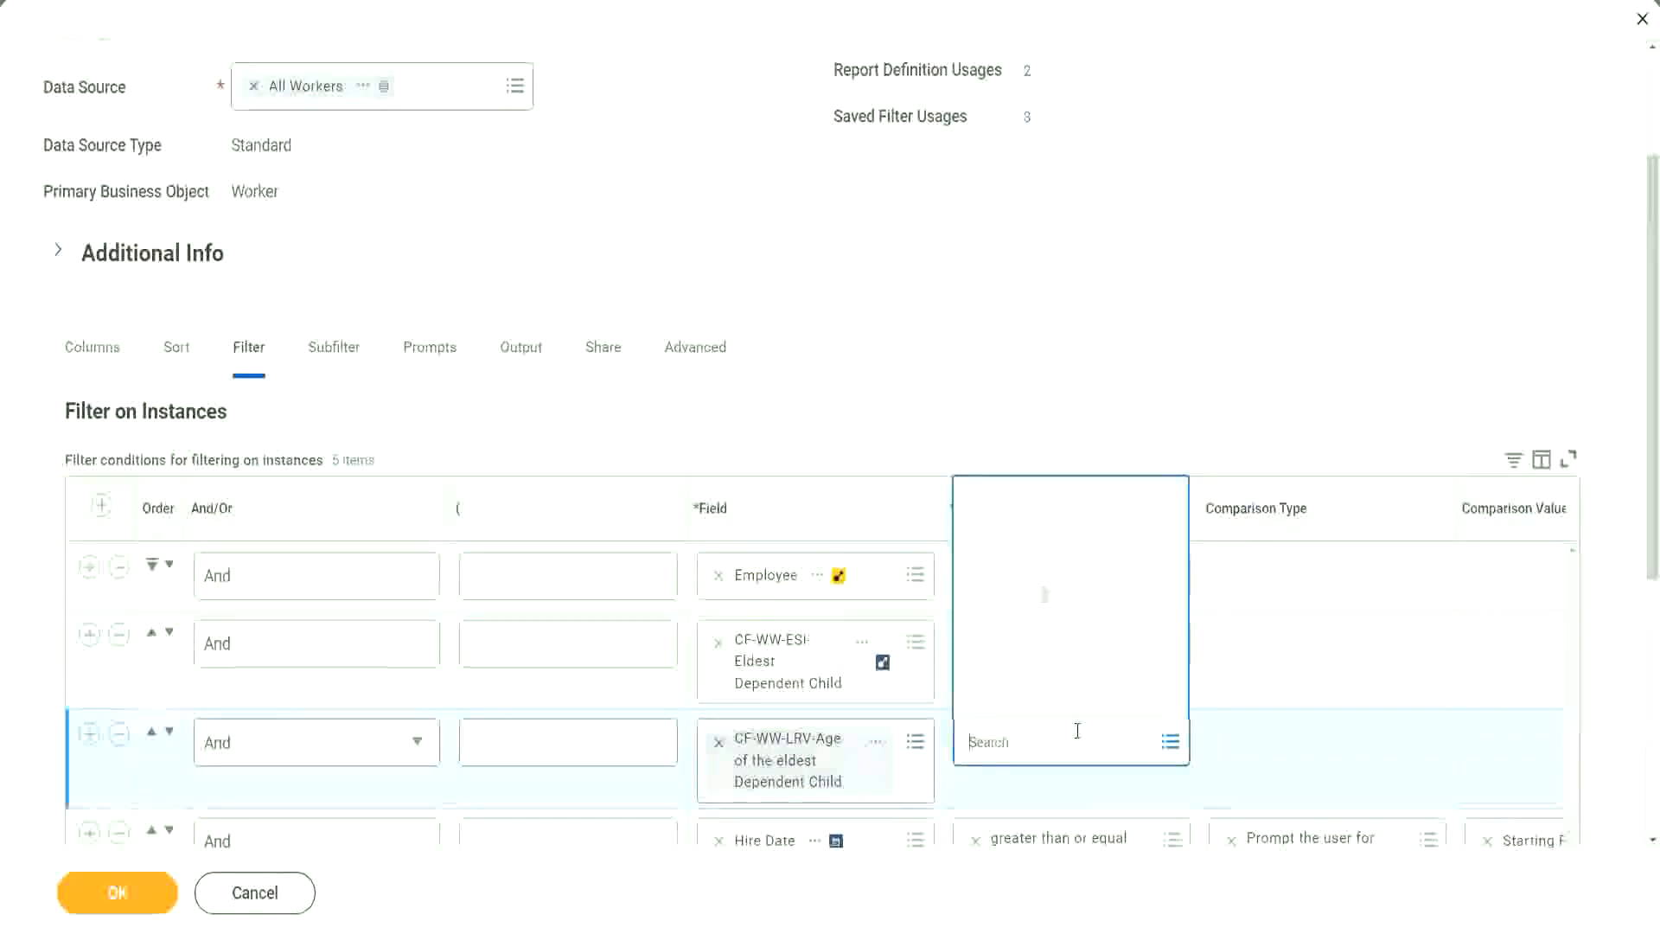
{"action": "left_click", "coordinate": [1060, 659]}
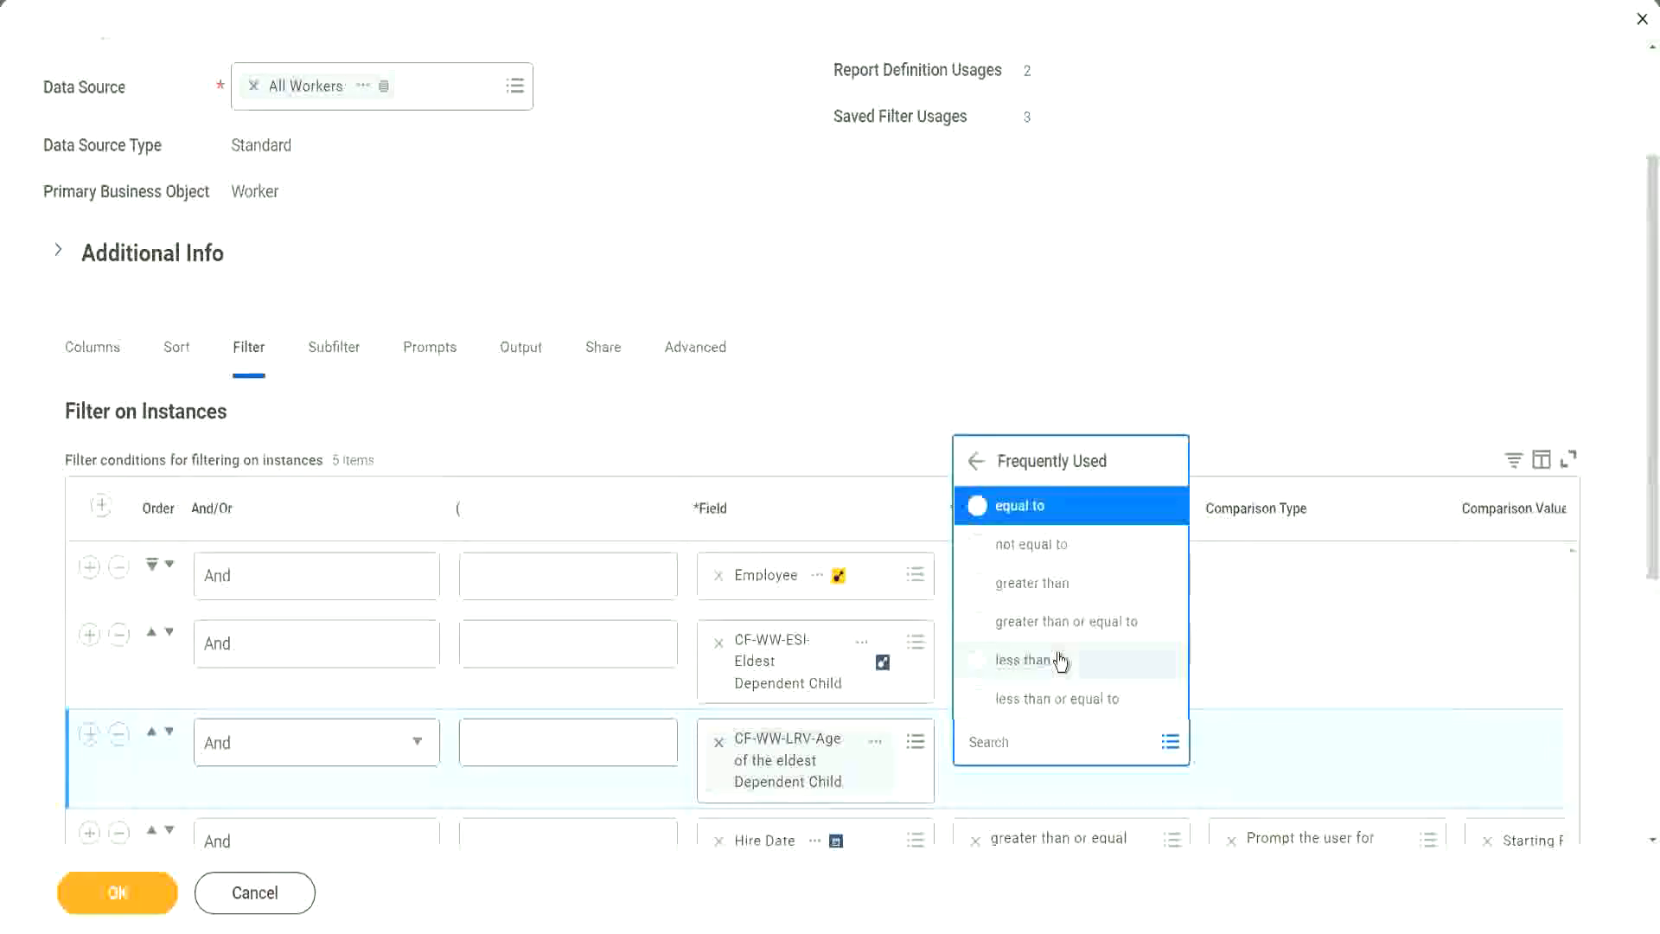
{"action": "left_click", "coordinate": [1070, 701]}
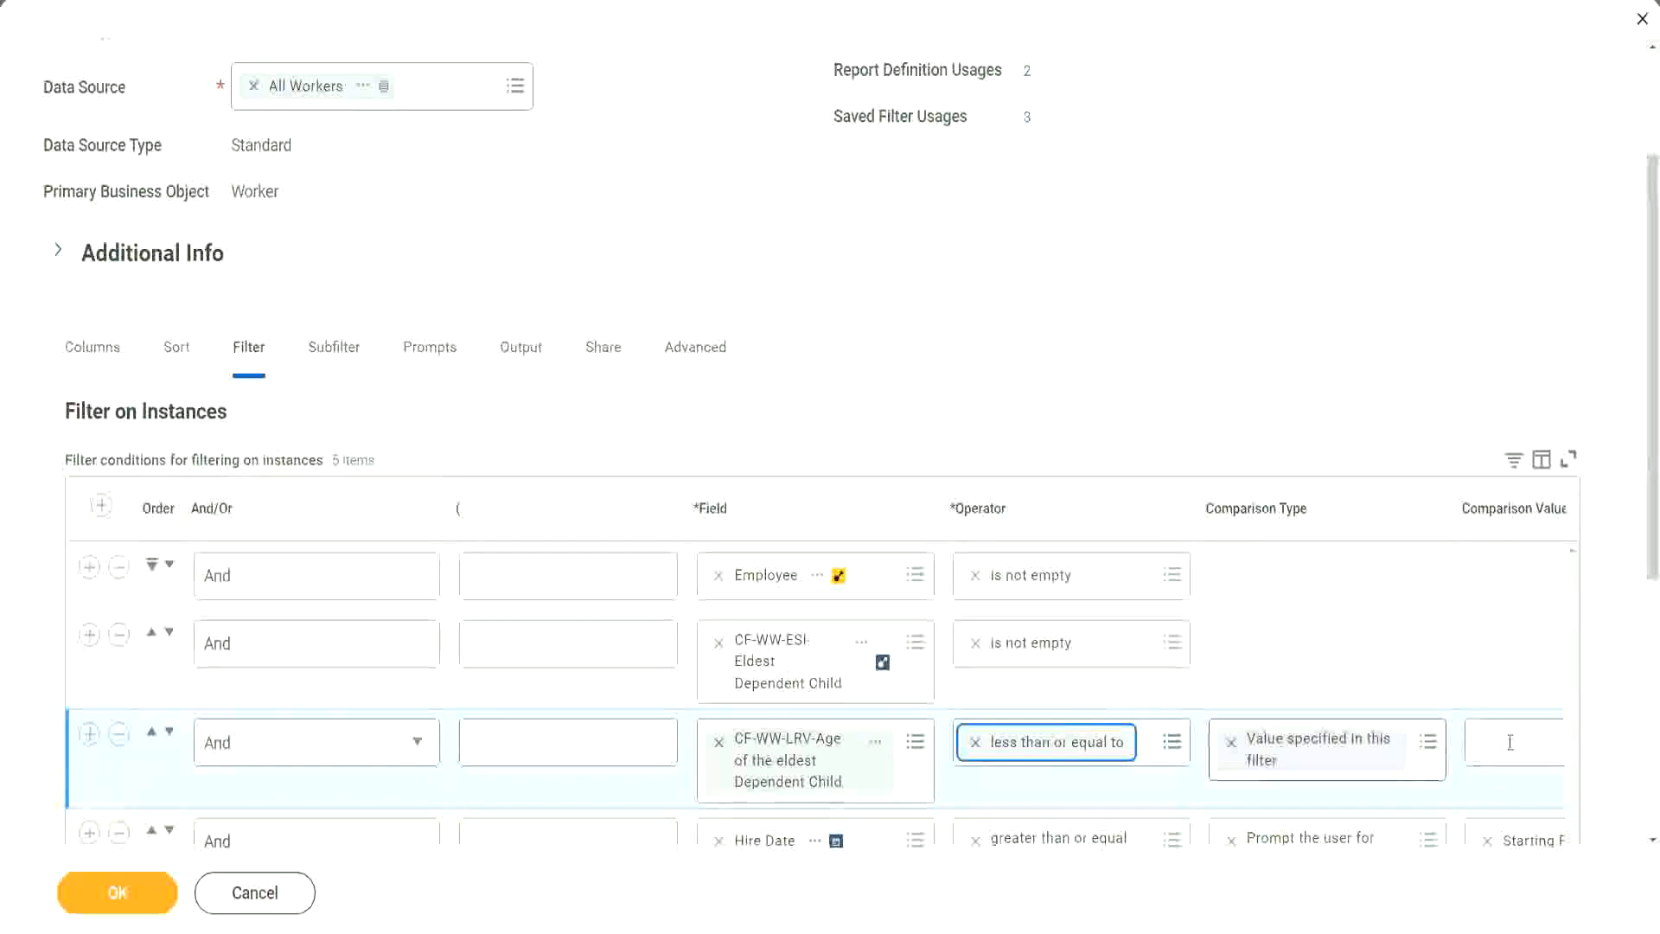
{"action": "scroll", "coordinate": [884, 787], "scroll_direction": "down", "scroll_amount": 2}
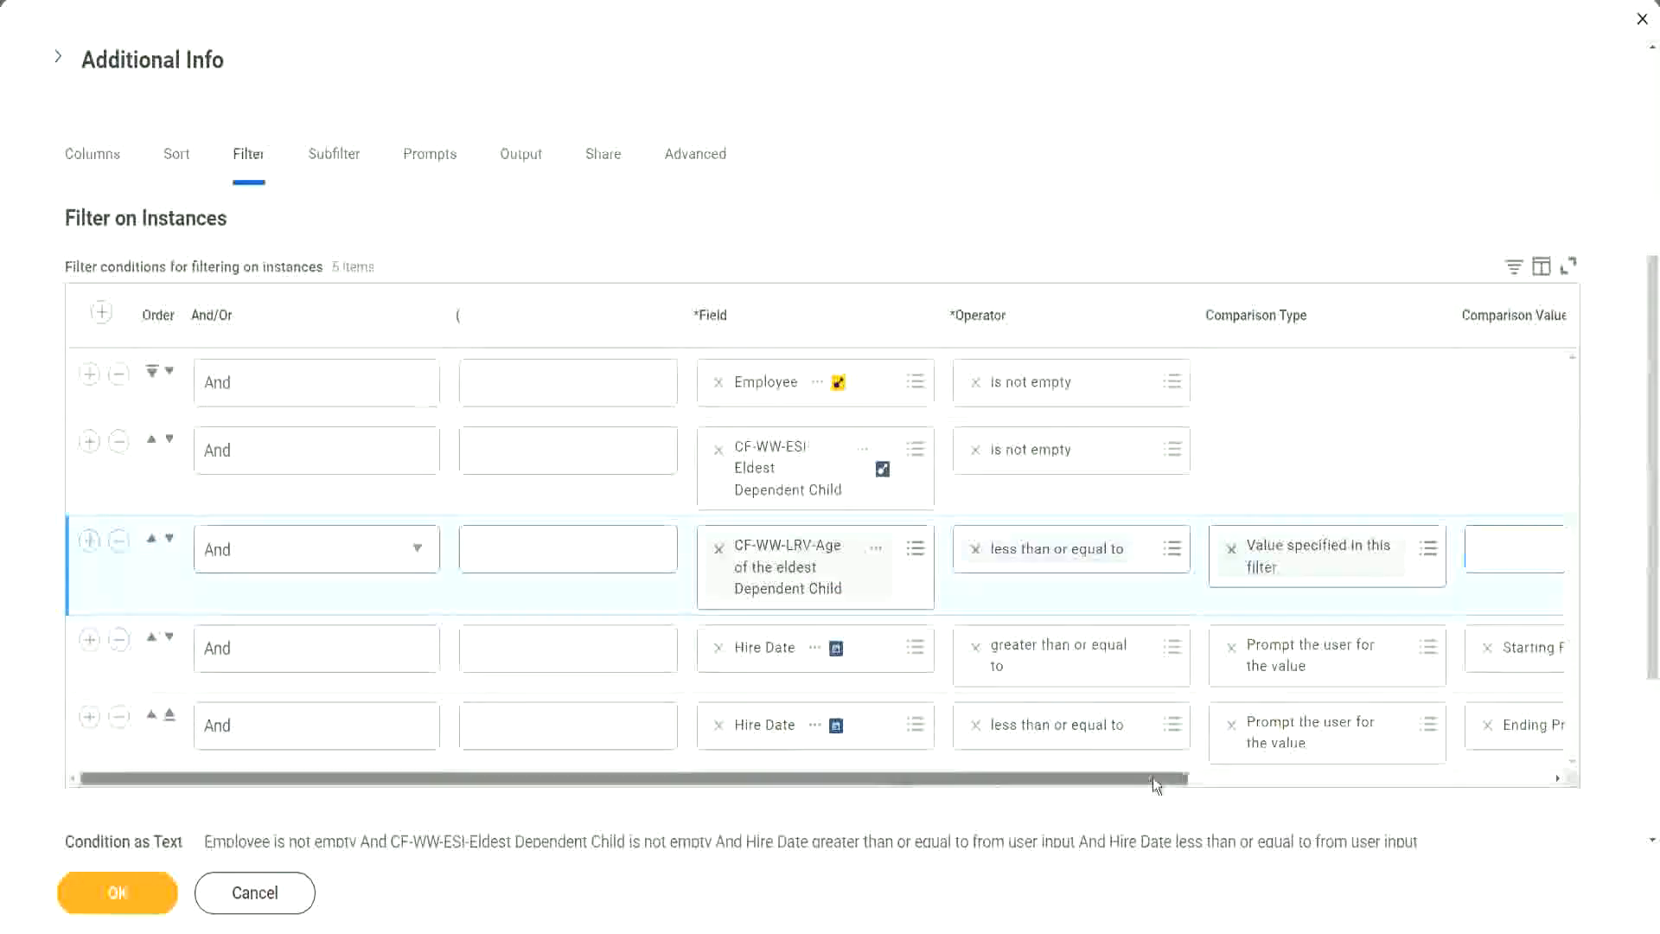
{"action": "left_click_drag", "start_coordinate": [1155, 778], "coordinate": [1517, 777]}
{"action": "left_click", "coordinate": [1218, 546]}
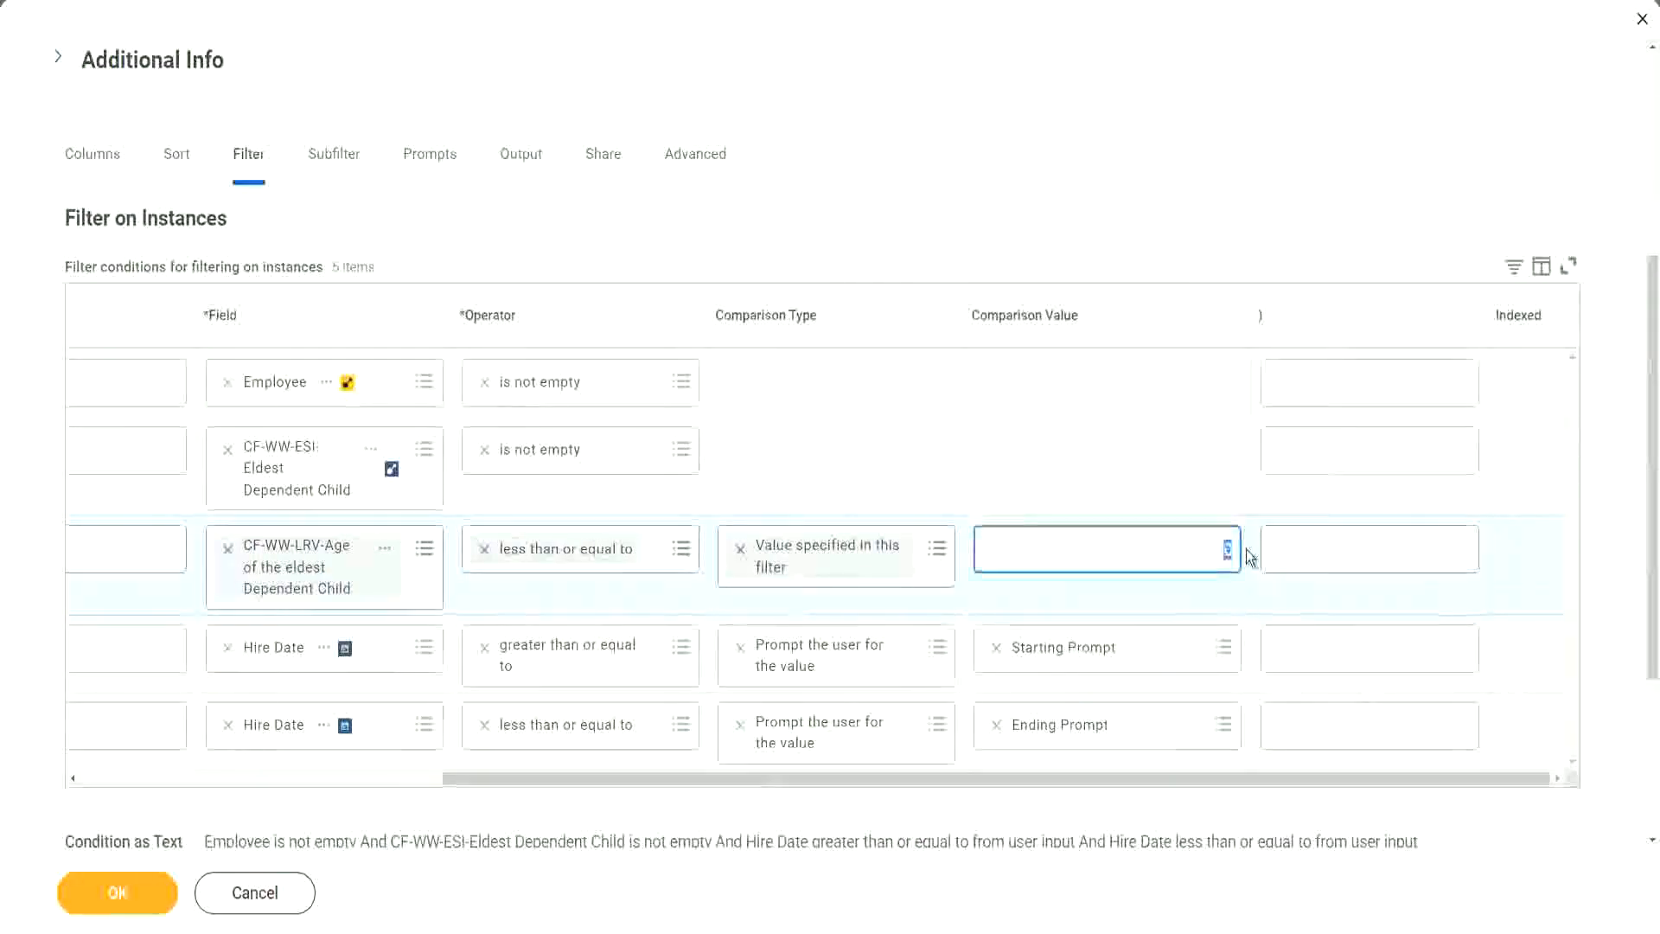
{"action": "type", "text": "30"}
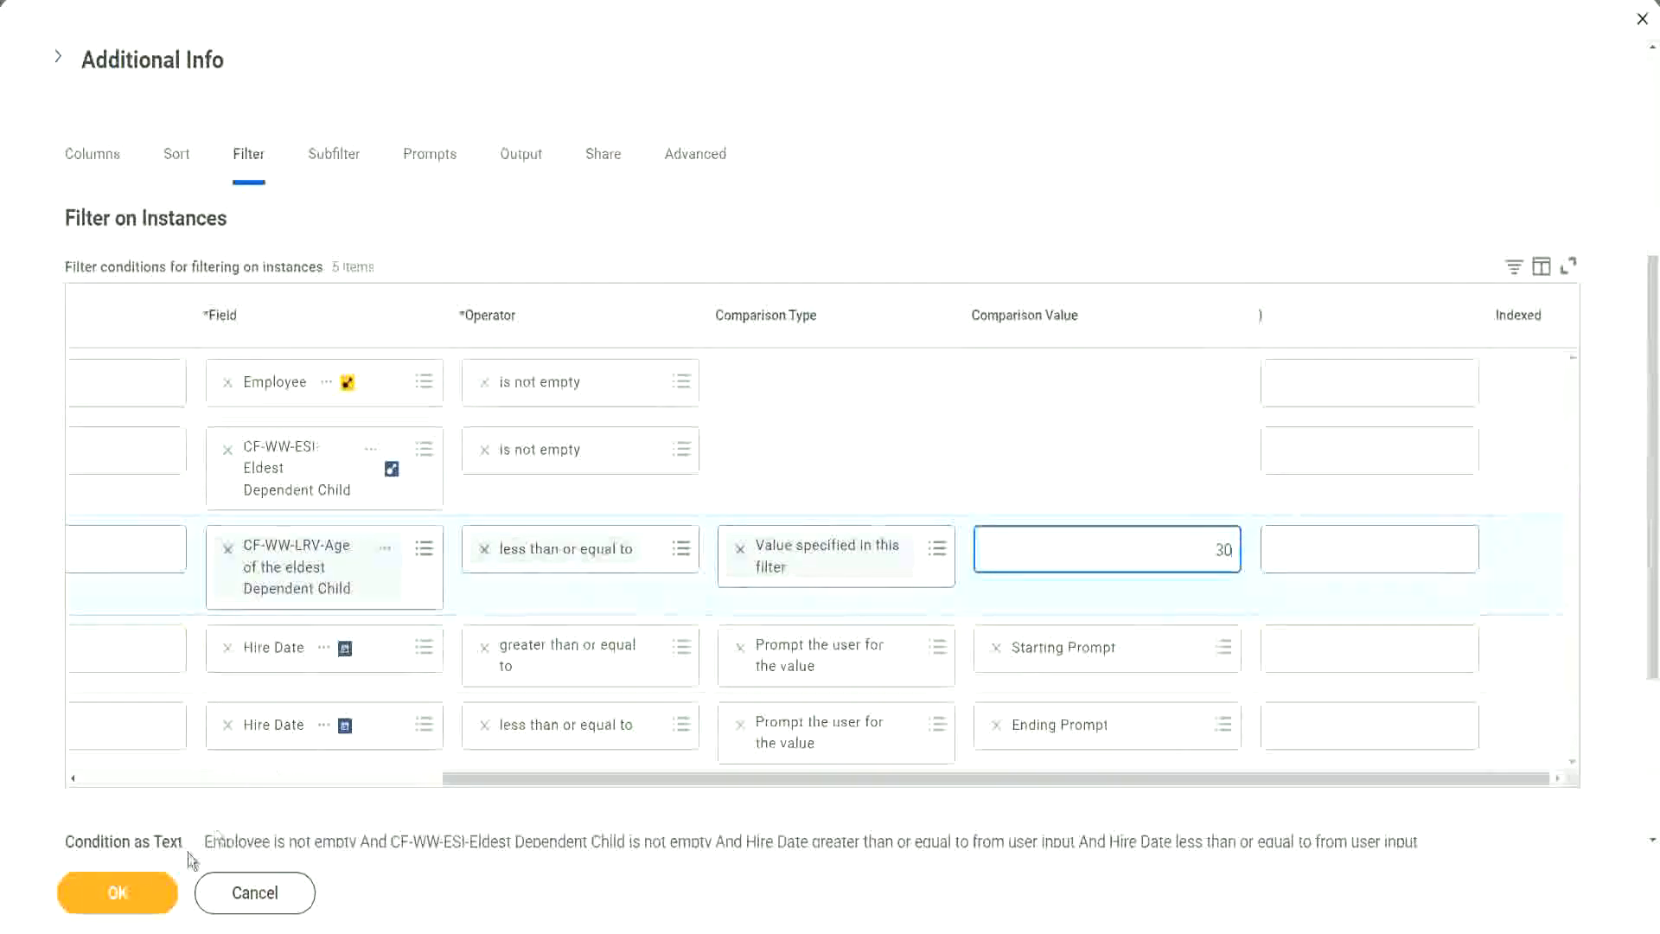
{"action": "left_click", "coordinate": [115, 898]}
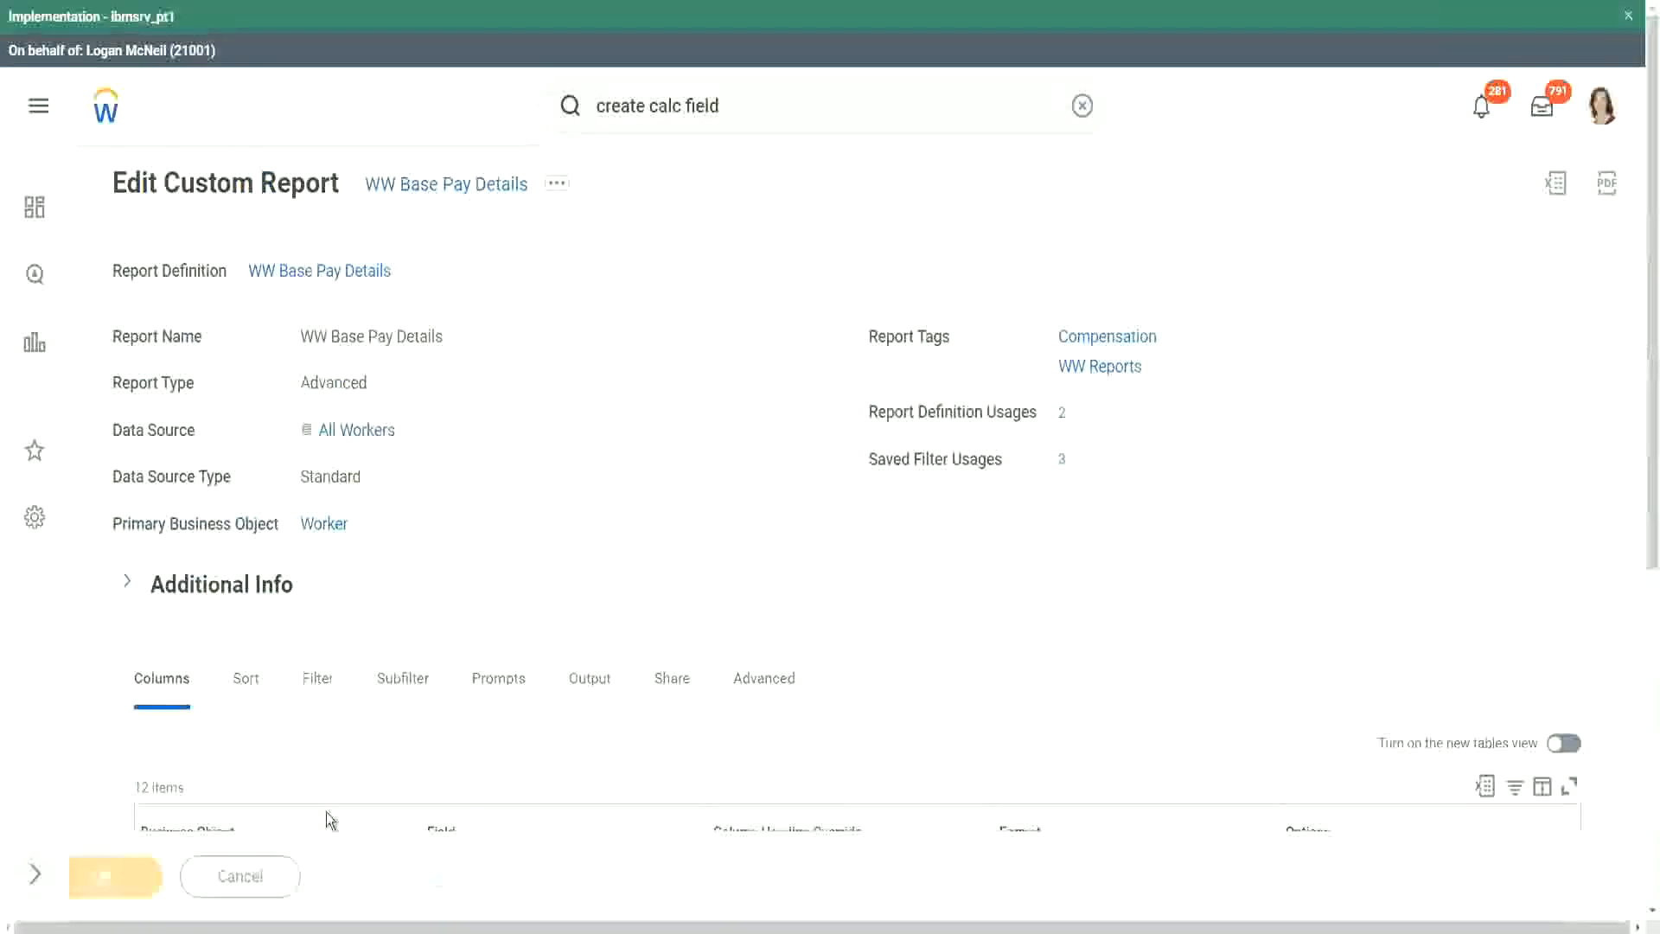
- Run the report with the saved 2000 filter for hire dates from 01/01/2000 to 12/31/2000
{"action": "left_click", "coordinate": [177, 880]}
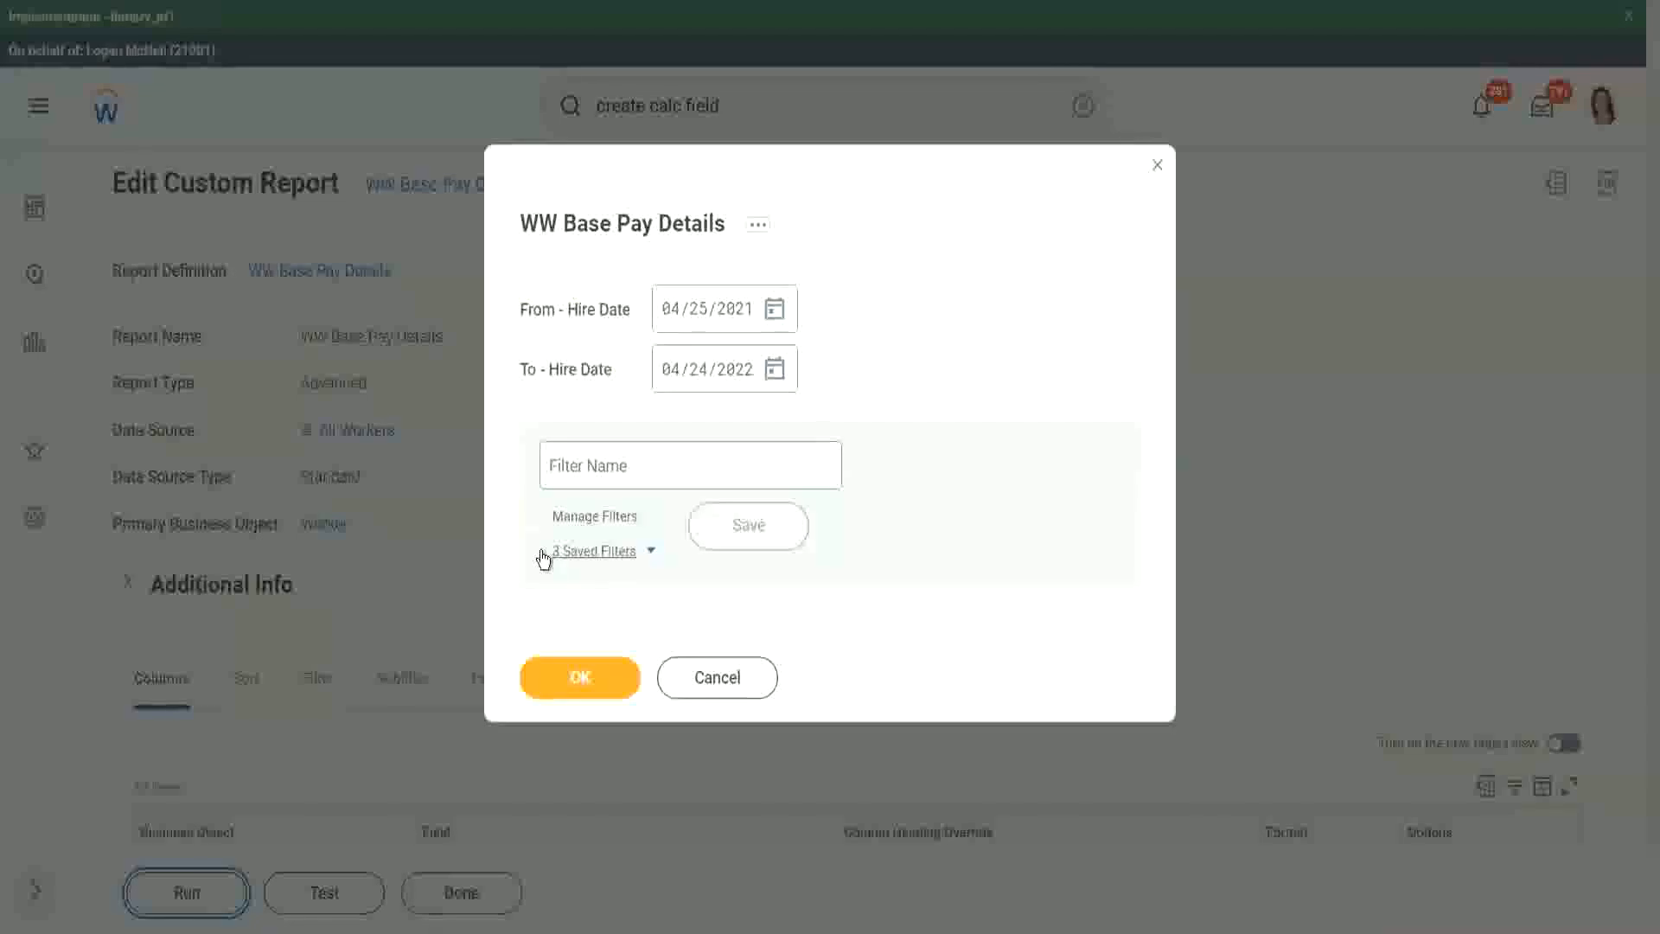
{"action": "left_click", "coordinate": [646, 552]}
{"action": "left_click", "coordinate": [649, 643]}
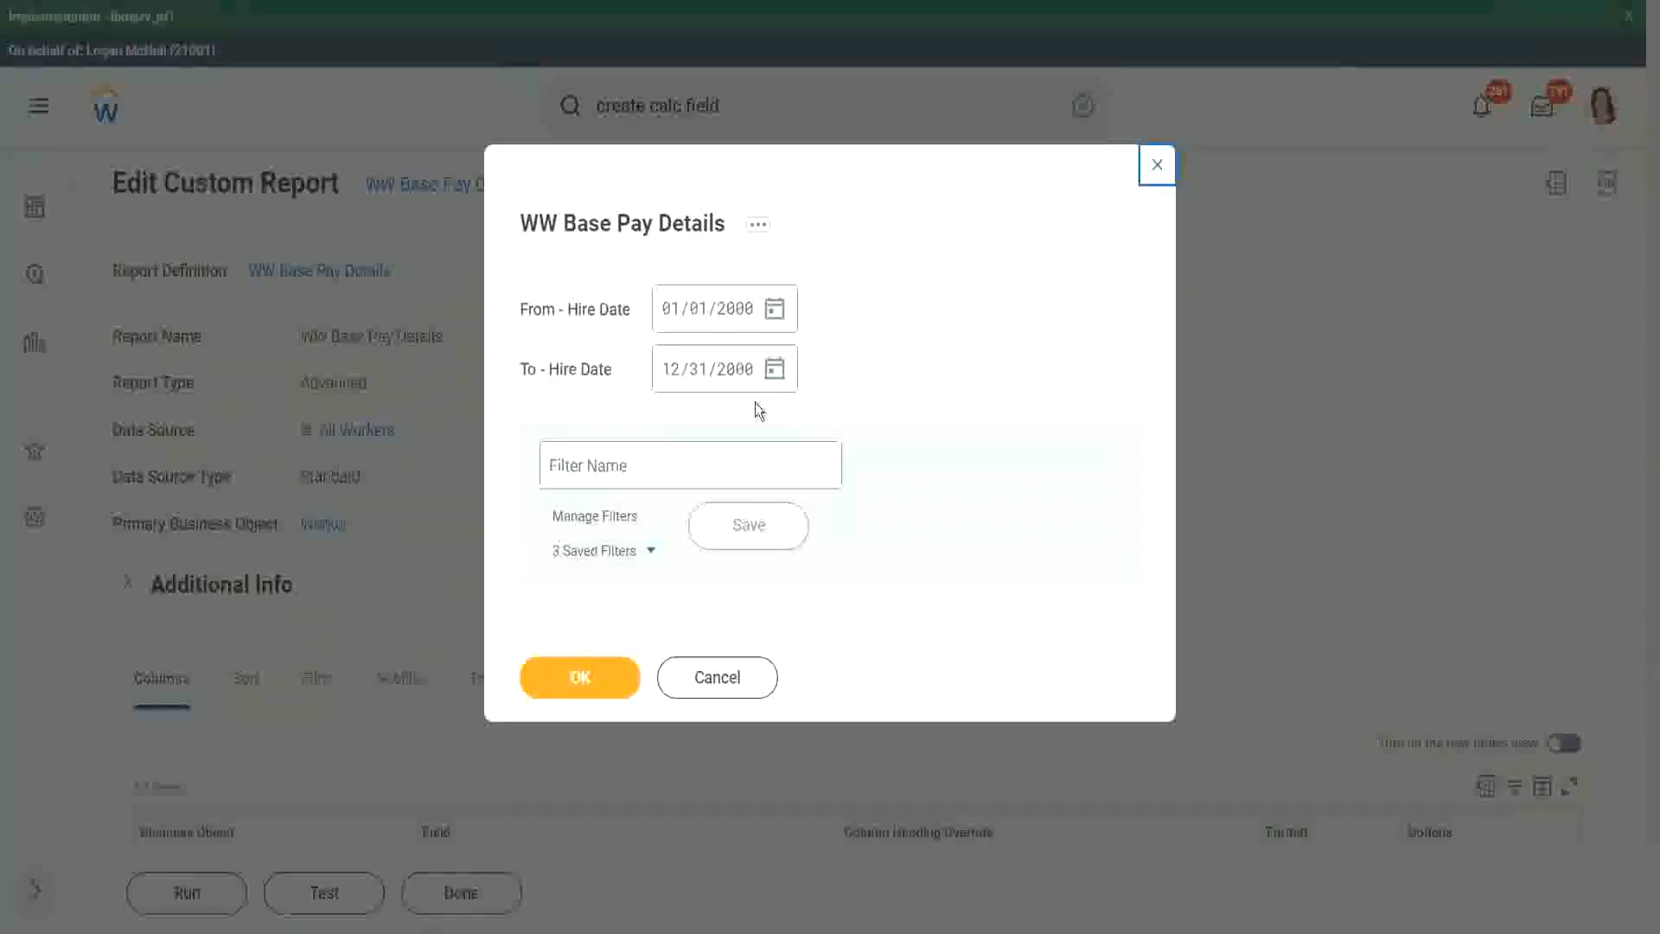
{"action": "left_click", "coordinate": [577, 680]}
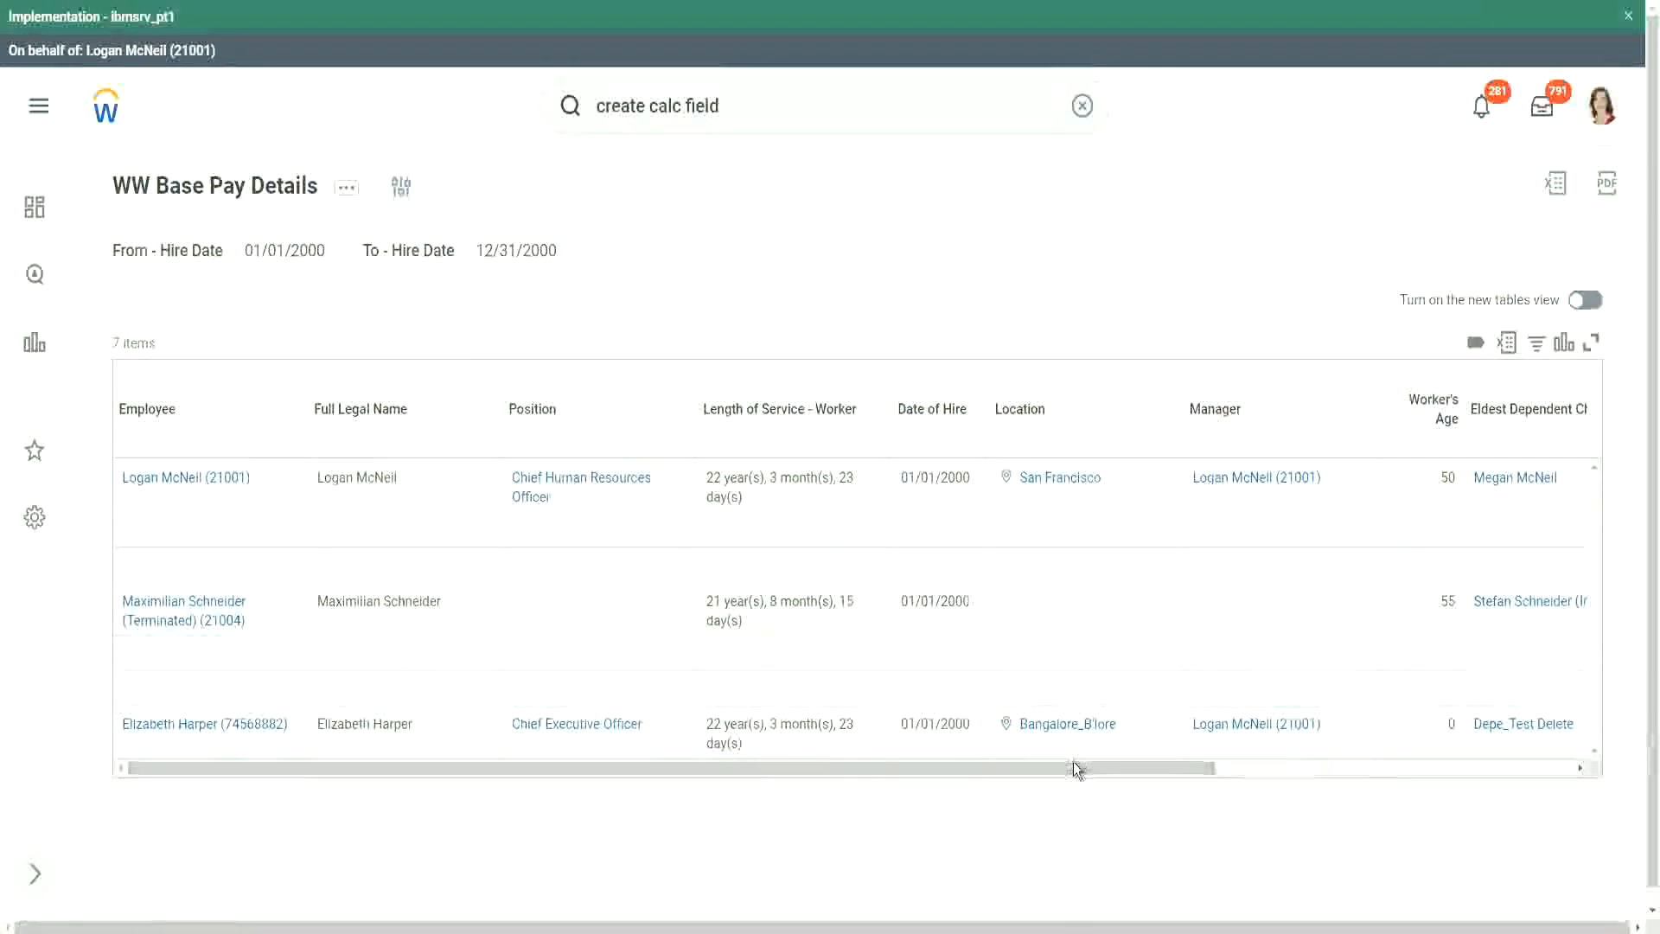
- Check the Age of the Eldest Dependent Child values in the filtered report against the age limit
{"action": "left_click_drag", "start_coordinate": [1075, 769], "coordinate": [1418, 785]}
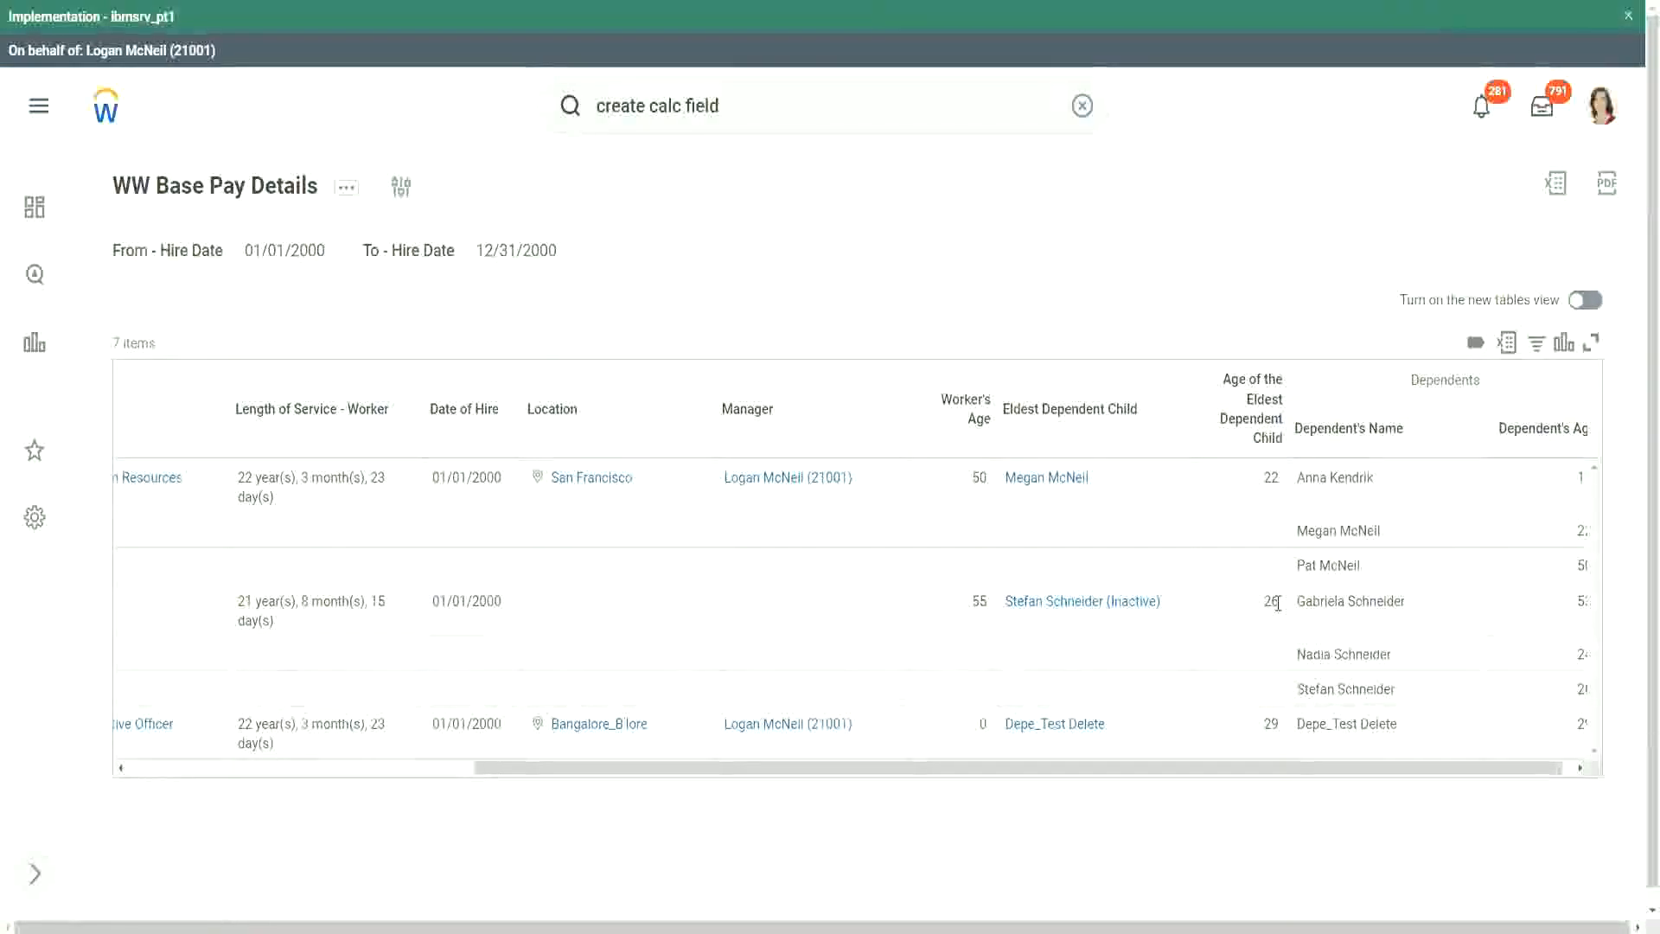
{"action": "double_click", "coordinate": [1268, 725]}
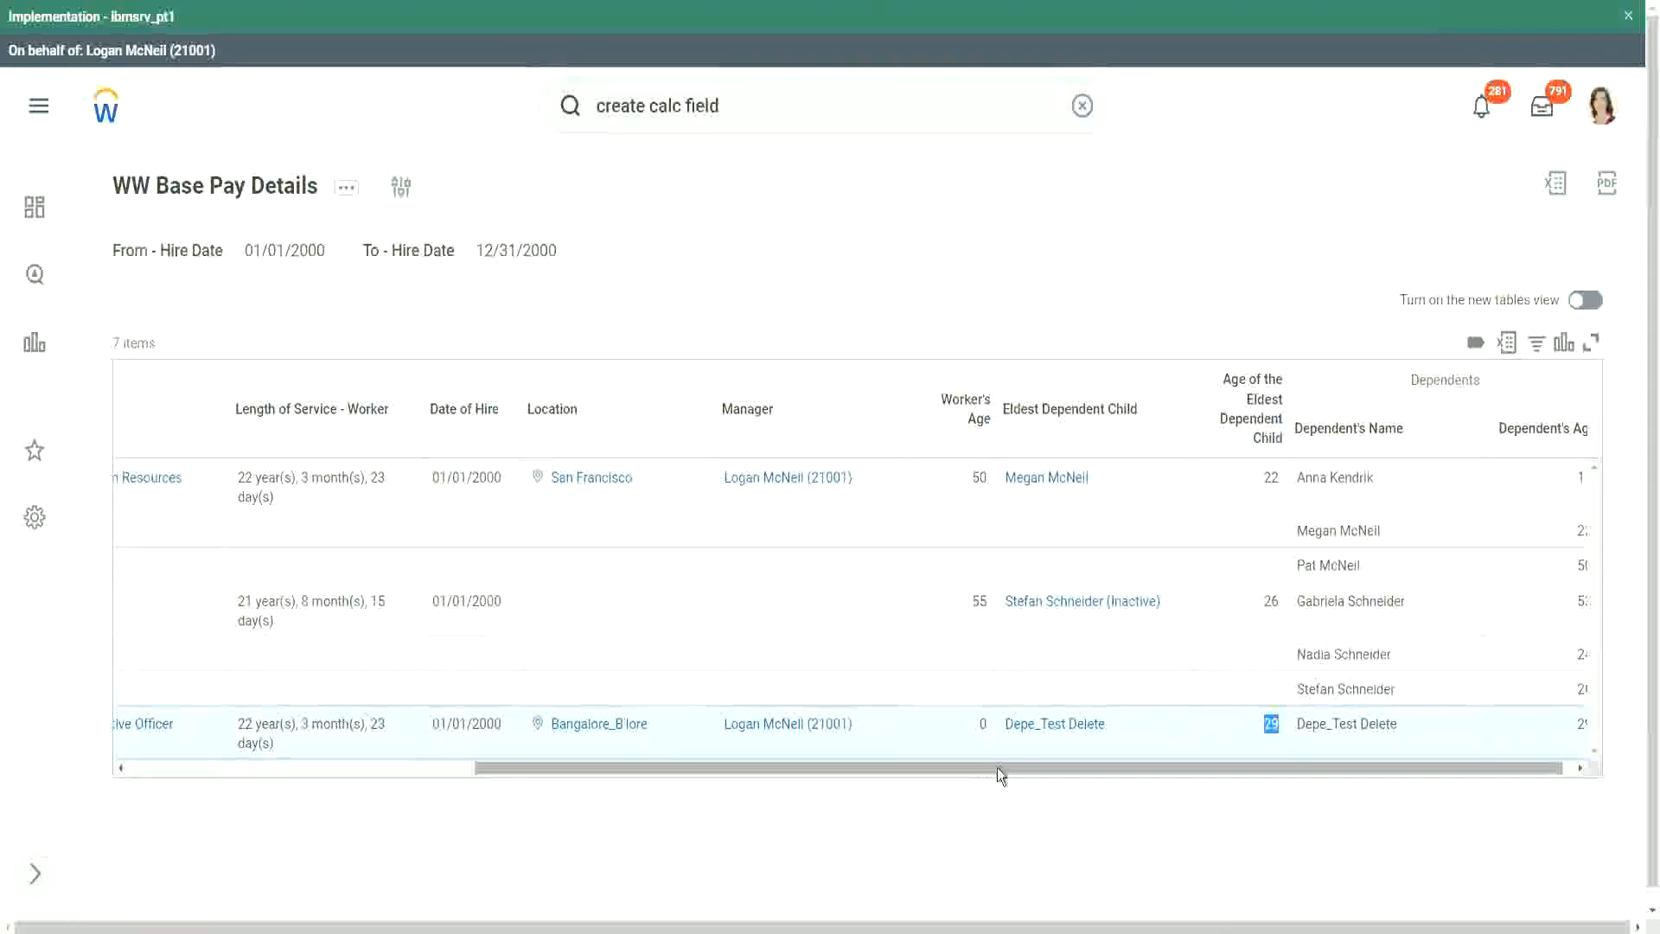
{"action": "left_click_drag", "start_coordinate": [998, 768], "coordinate": [475, 782]}
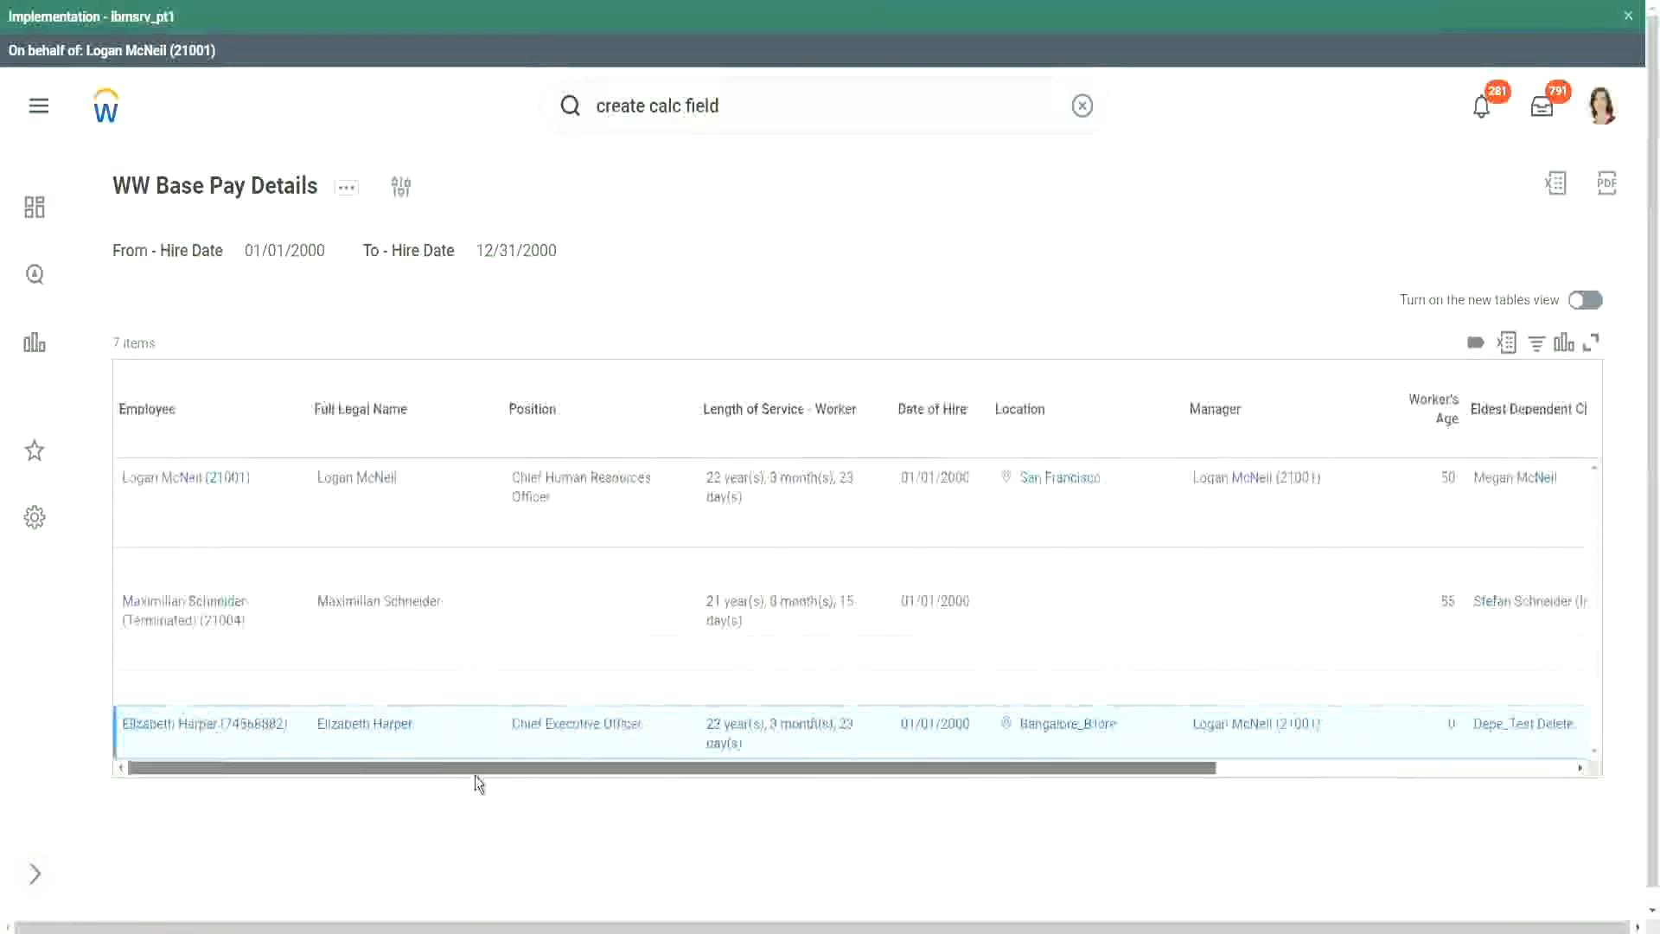